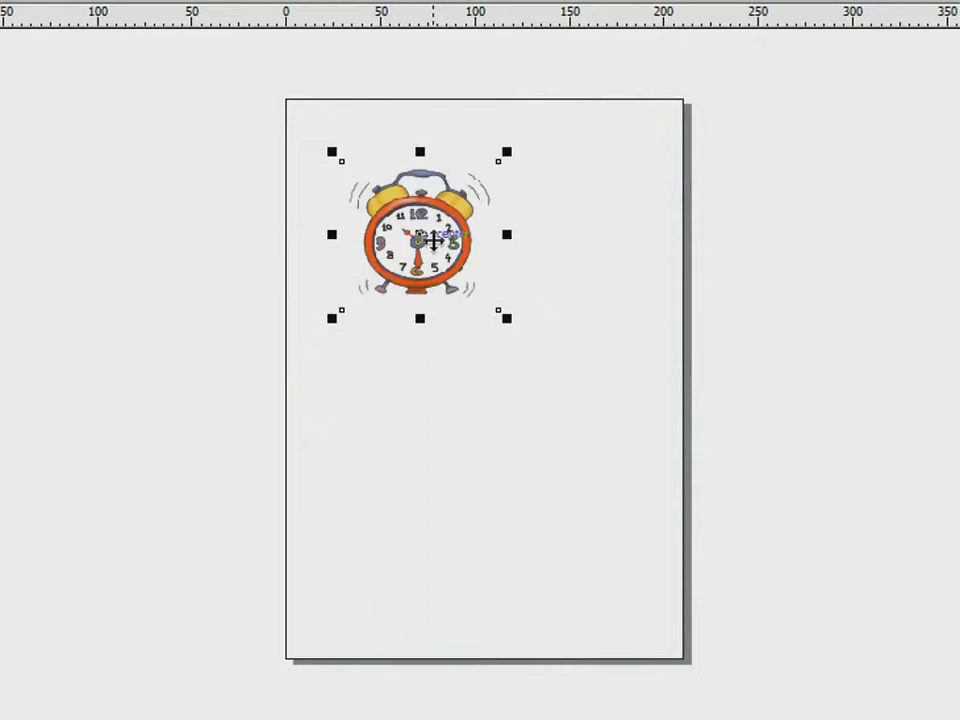
# - Lock the imported alarm clock bitmap in place
pyautogui.rightClick(433, 238)
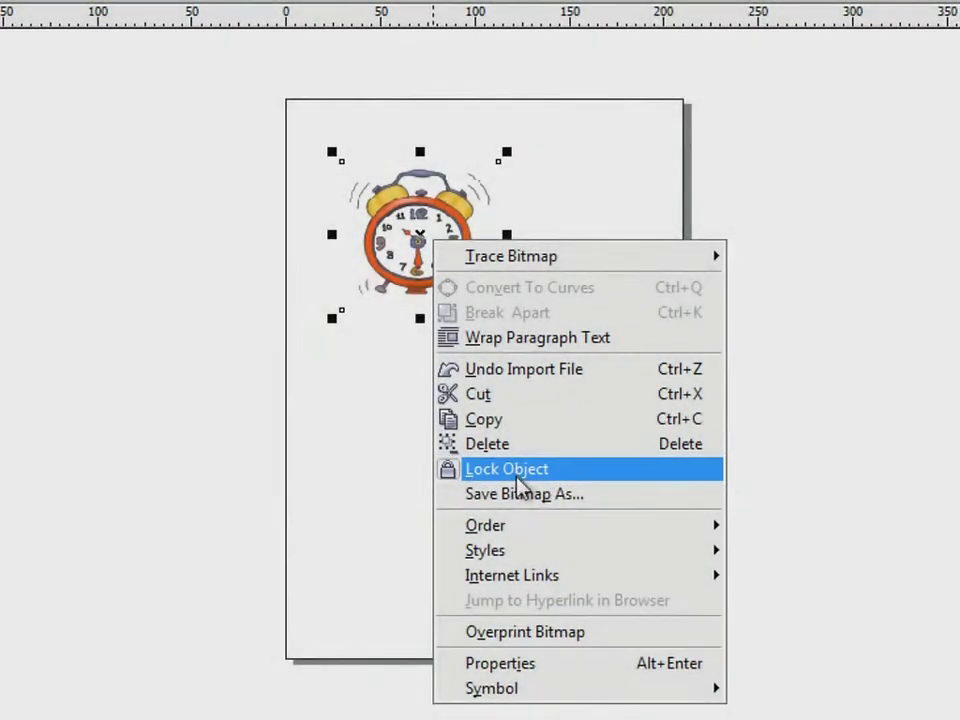
pyautogui.click(517, 472)
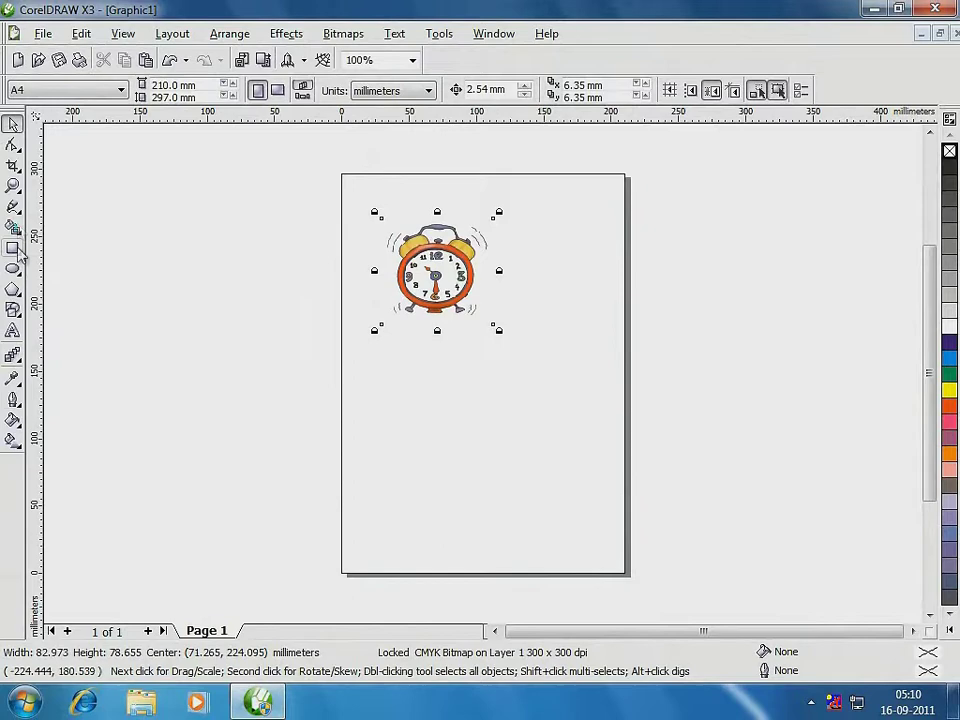
# - Draw an ellipse about 56 mm wide and 41 mm high over the clock's upper-left part
pyautogui.click(13, 186)
pyautogui.moveTo(361, 200); pyautogui.dragTo(509, 342)
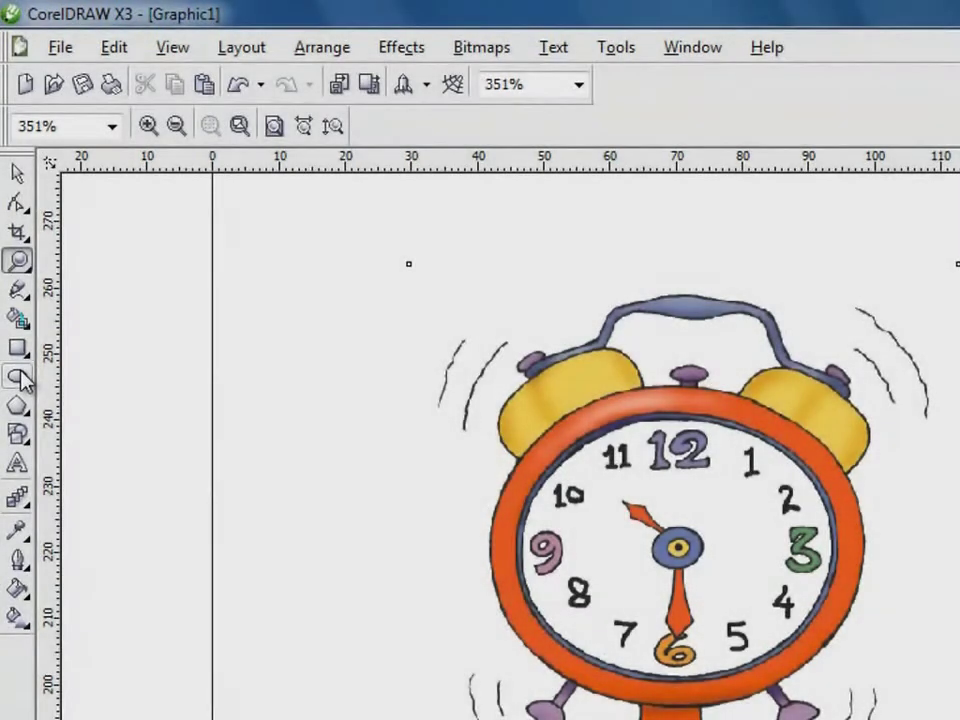
pyautogui.click(18, 377)
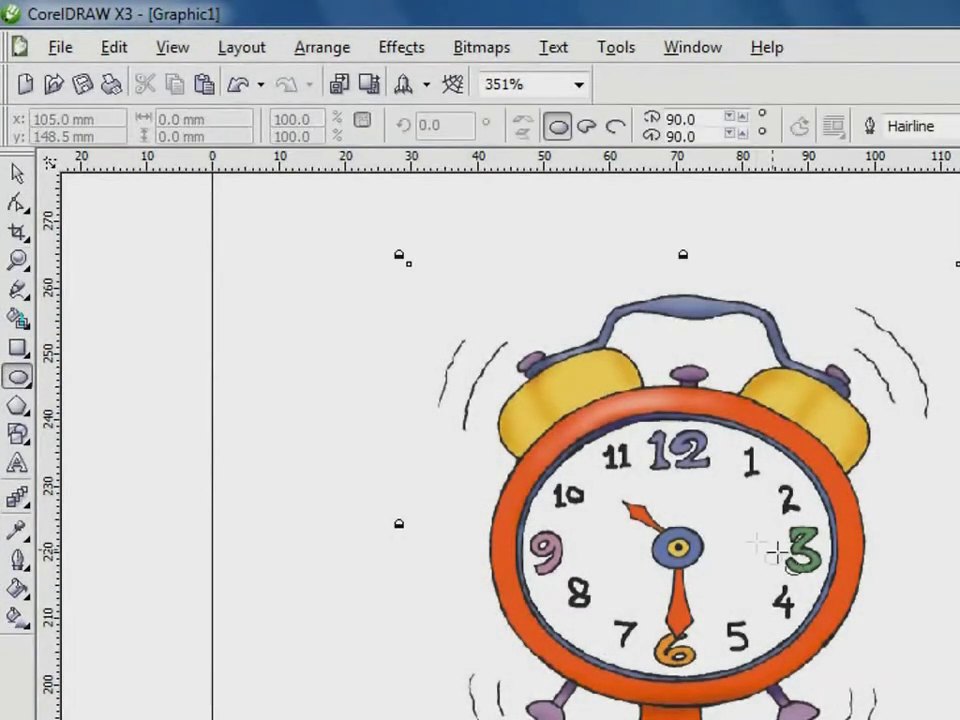
pyautogui.moveTo(424, 324); pyautogui.dragTo(738, 562)
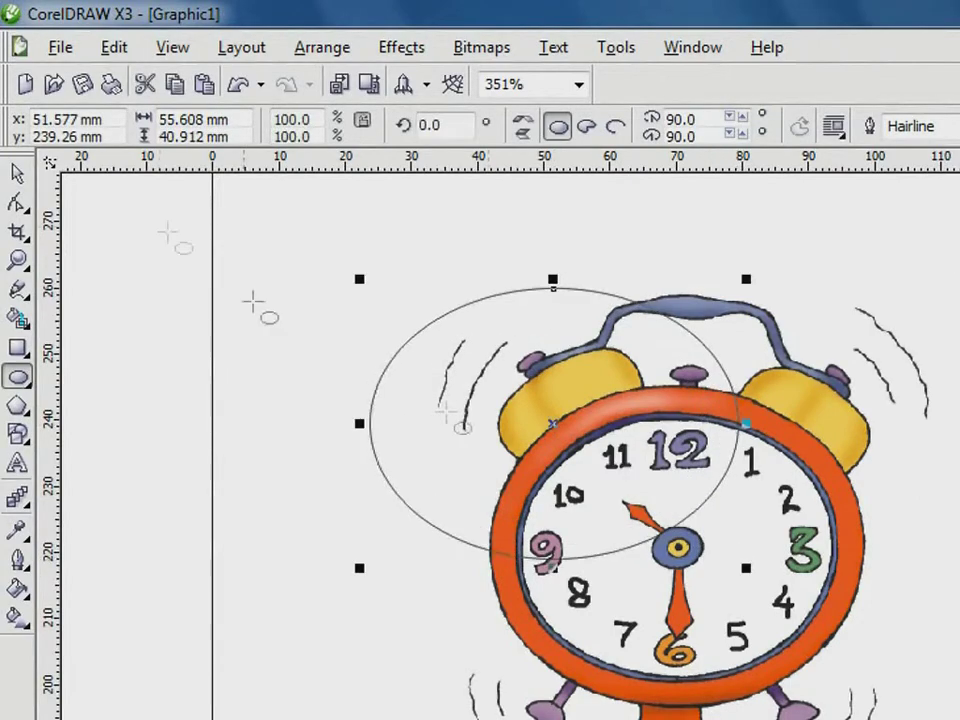
# - Move the ellipse onto the clock dial and narrow it to about 47 mm to match the dial's width
pyautogui.click(17, 172)
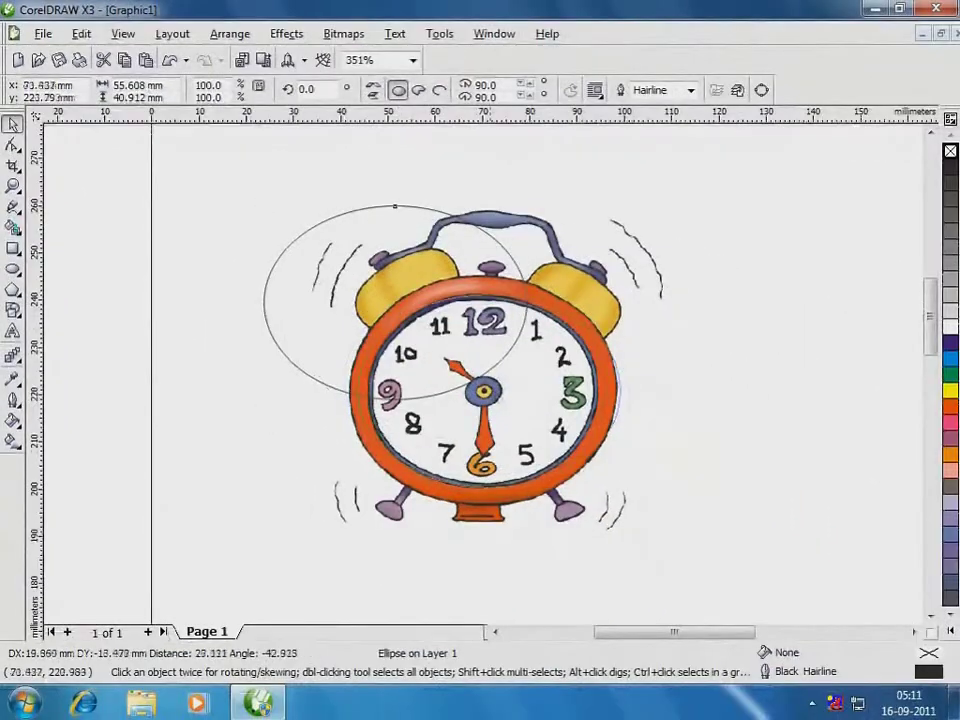
pyautogui.moveTo(489, 368); pyautogui.dragTo(503, 388)
pyautogui.scroll(2, 635, 415)
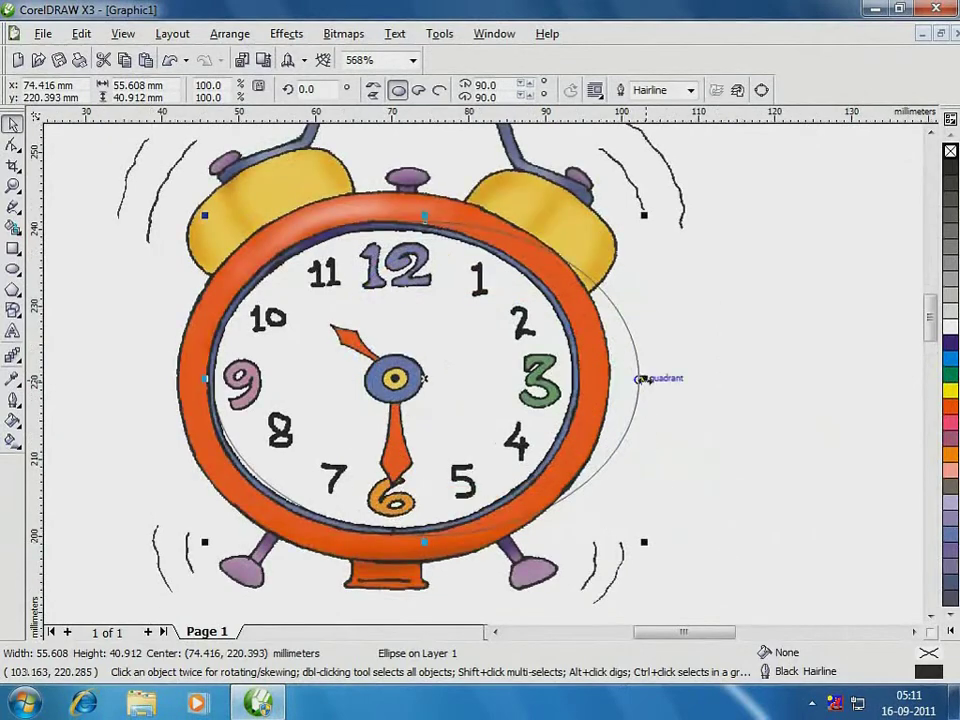
pyautogui.moveTo(644, 378); pyautogui.dragTo(577, 378)
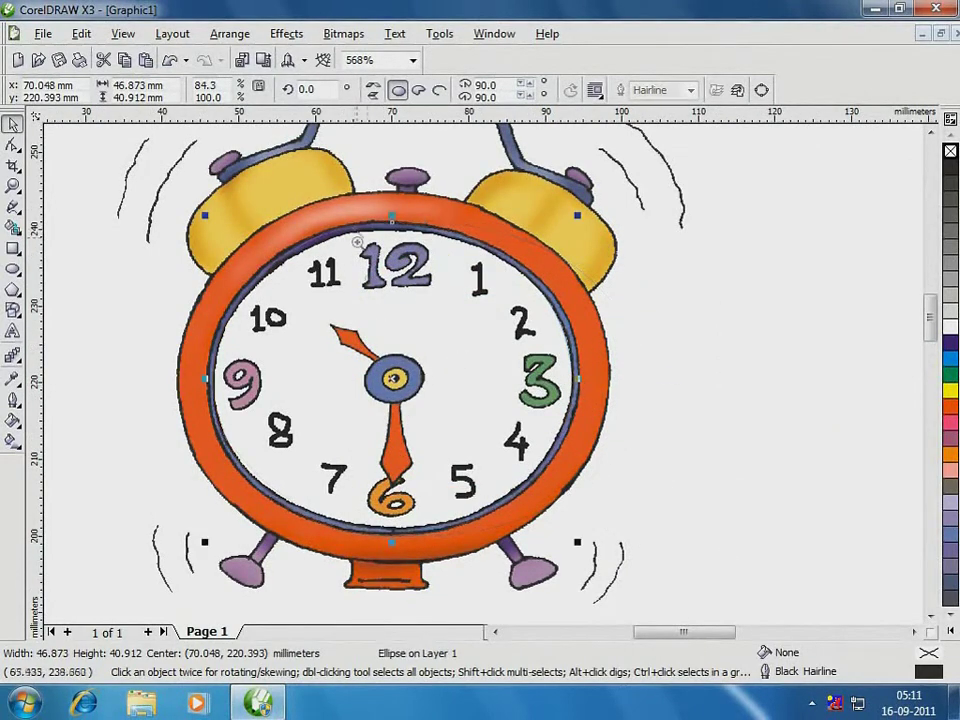
# - Lower the ellipse's top edge to the dial's inner rim, making it about 40 mm high, and colour its outline yellow
pyautogui.scroll(8, 392, 216)
pyautogui.moveTo(403, 304); pyautogui.dragTo(404, 354)
pyautogui.rightClick(950, 390)
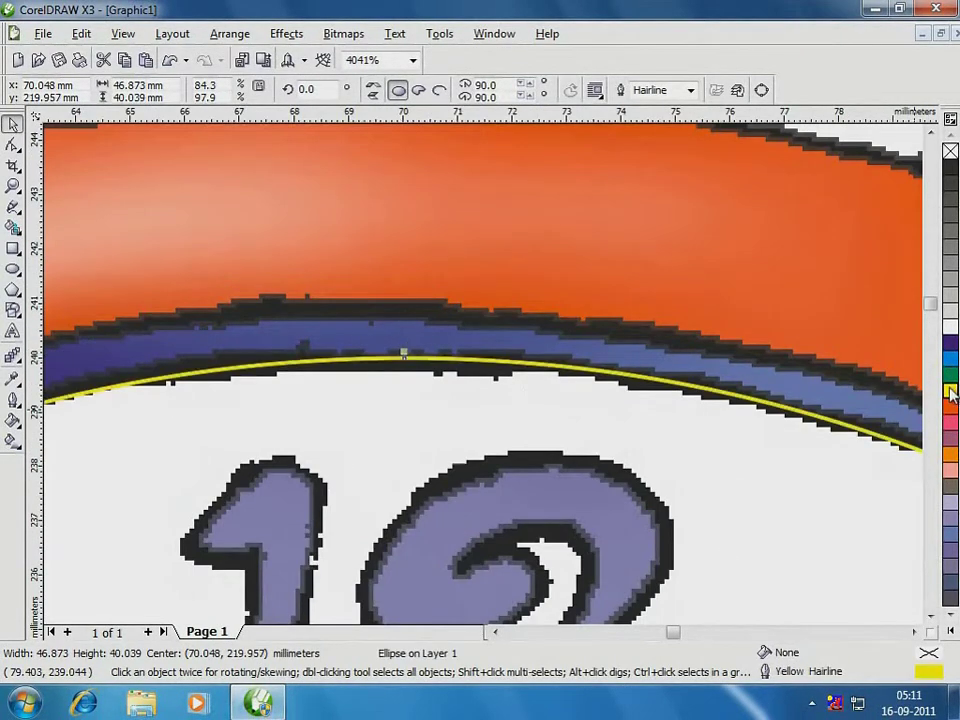
# - Fit the ellipse's left, bottom and right edges to the dial's inner rim, making it about 46.8 by 39 mm
pyautogui.scroll(-8, 375, 428)
pyautogui.scroll(10, 477, 370)
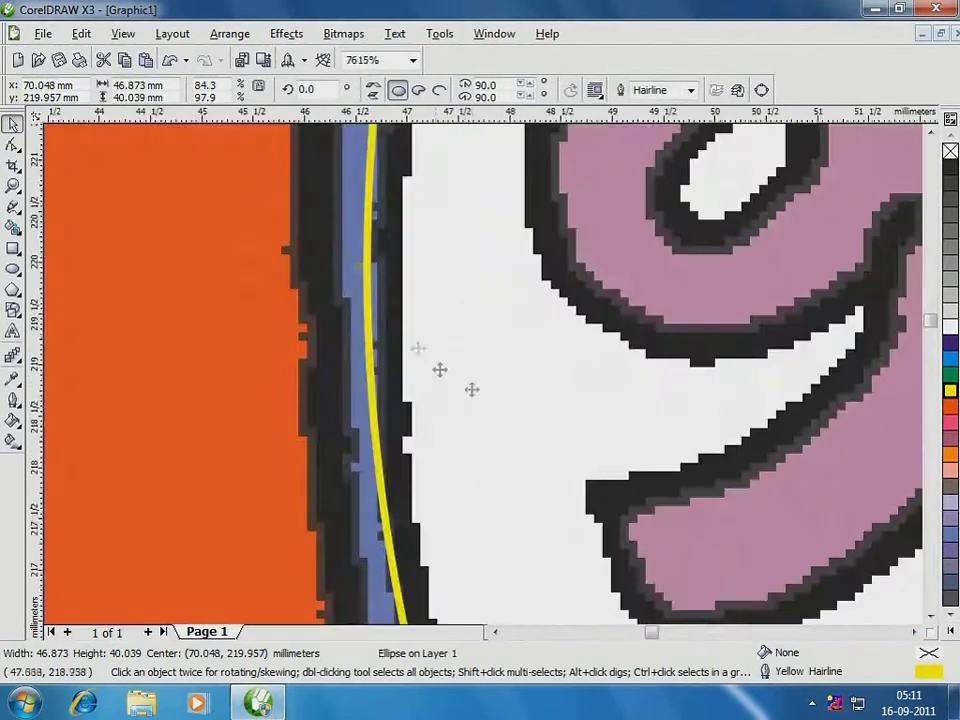
pyautogui.scroll(-8, 364, 261)
pyautogui.scroll(-3, 671, 477)
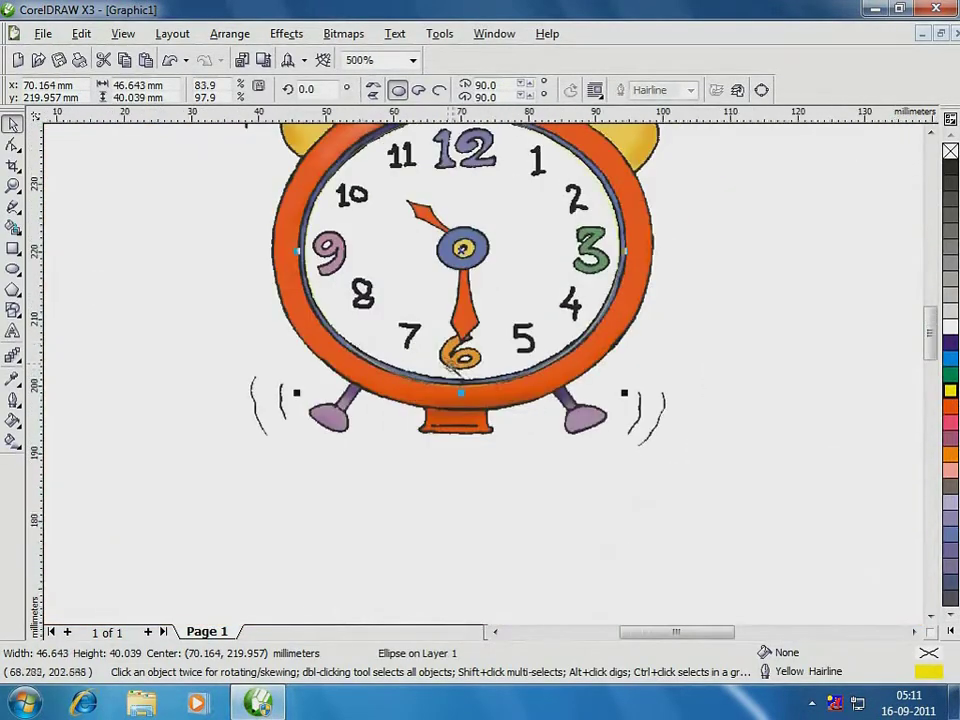
pyautogui.scroll(10, 470, 395)
pyautogui.moveTo(474, 392); pyautogui.dragTo(480, 318)
pyautogui.scroll(-10, 484, 373)
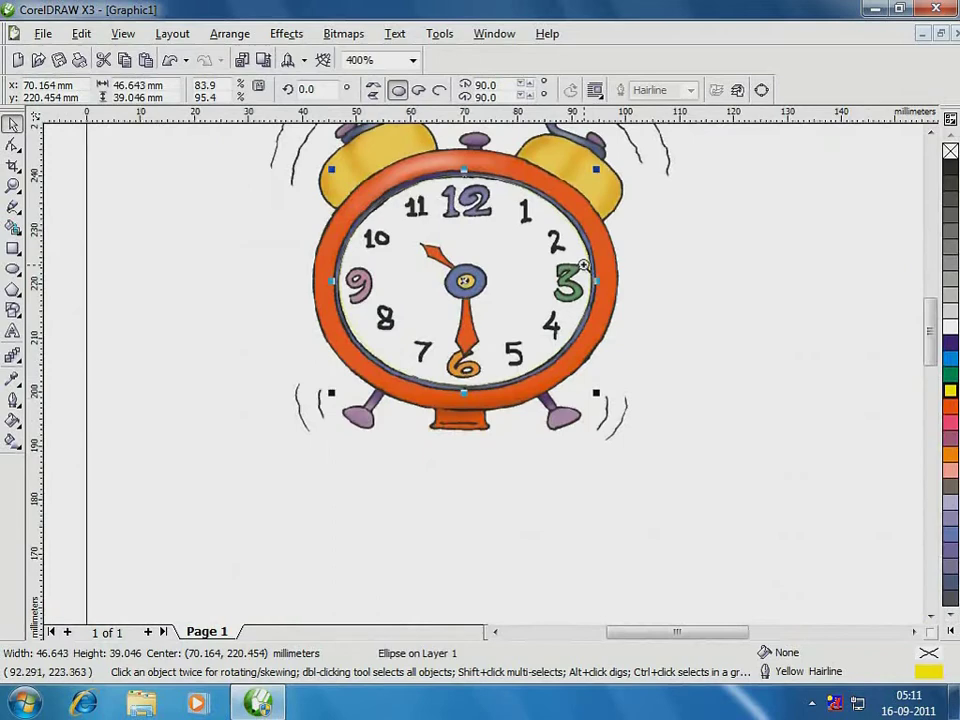
pyautogui.scroll(10, 597, 282)
pyautogui.moveTo(328, 390); pyautogui.dragTo(344, 390)
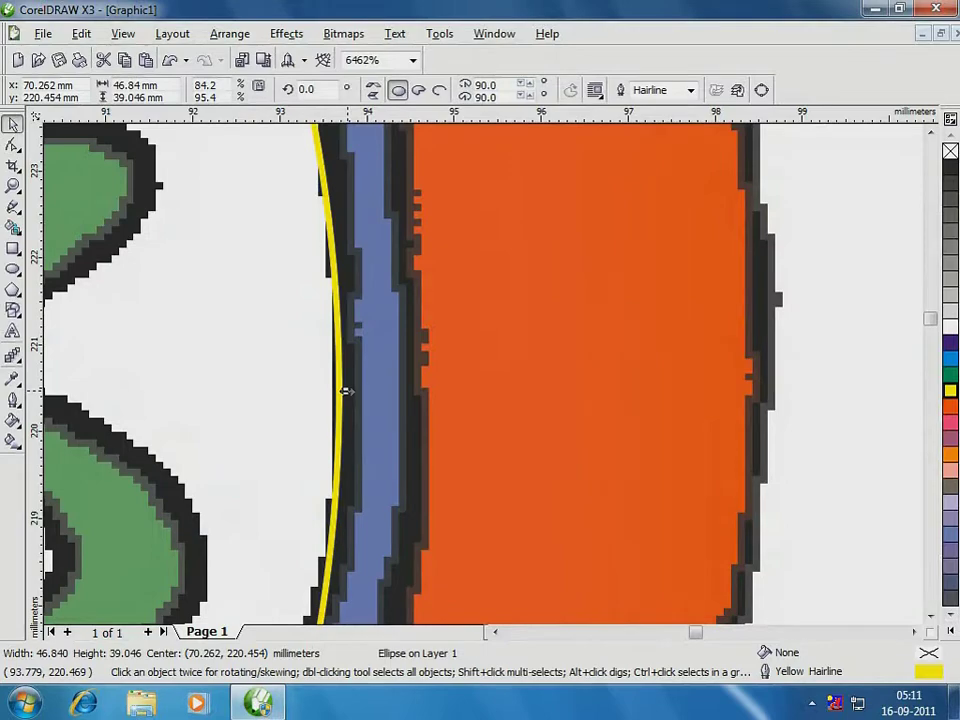
pyautogui.scroll(-10, 344, 390)
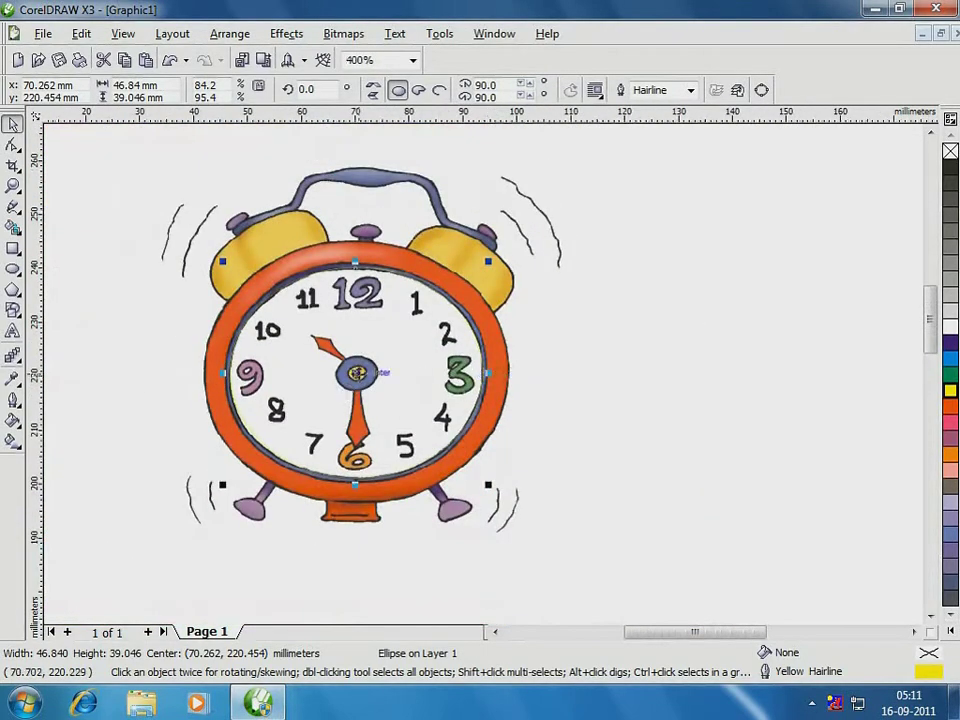
# - Make enlarged concentric ellipse copies for the blue ring and orange rim, and raise the largest one's top edge to the rim's outer edge
pyautogui.moveTo(489, 263); pyautogui.dragTo(557, 250)
pyautogui.press('z')
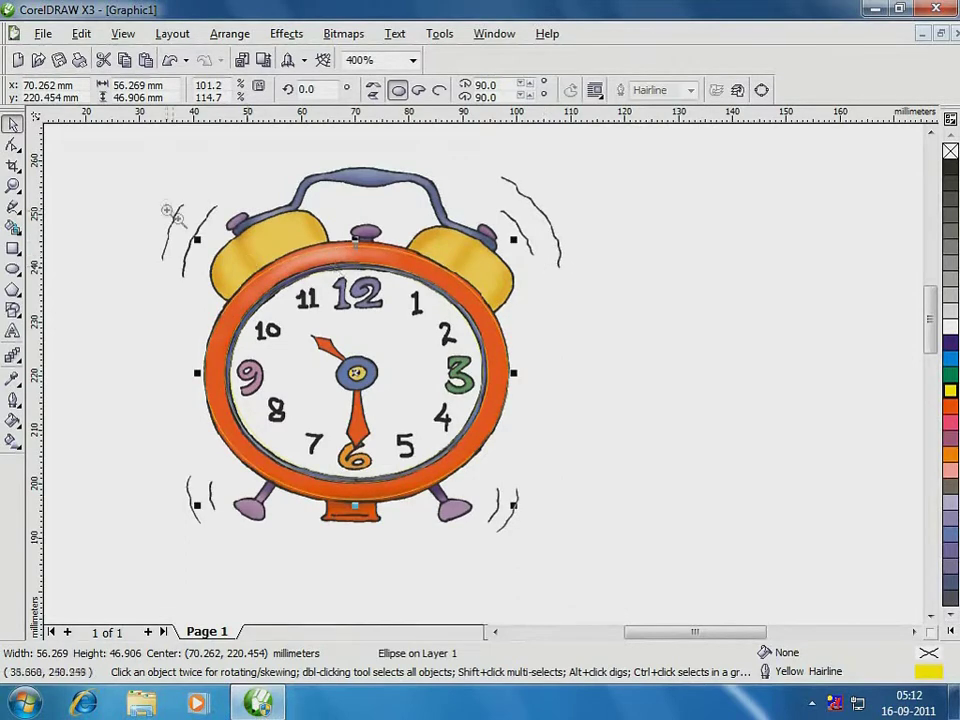
pyautogui.moveTo(167, 208); pyautogui.dragTo(587, 514)
pyautogui.moveTo(512, 248); pyautogui.dragTo(512, 248)
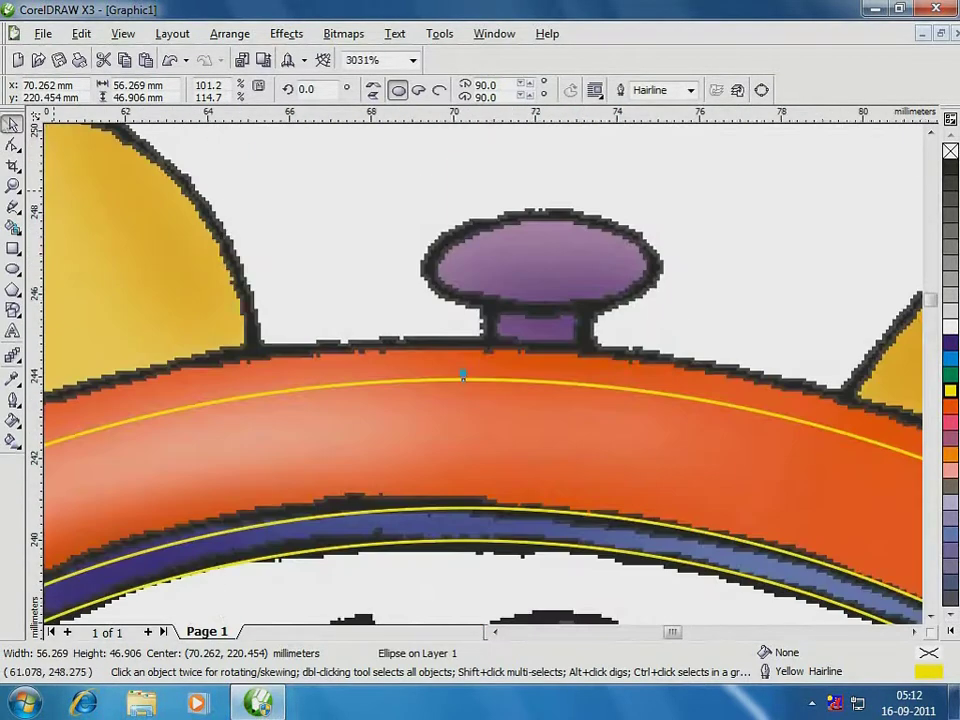
pyautogui.moveTo(450, 364); pyautogui.dragTo(467, 338)
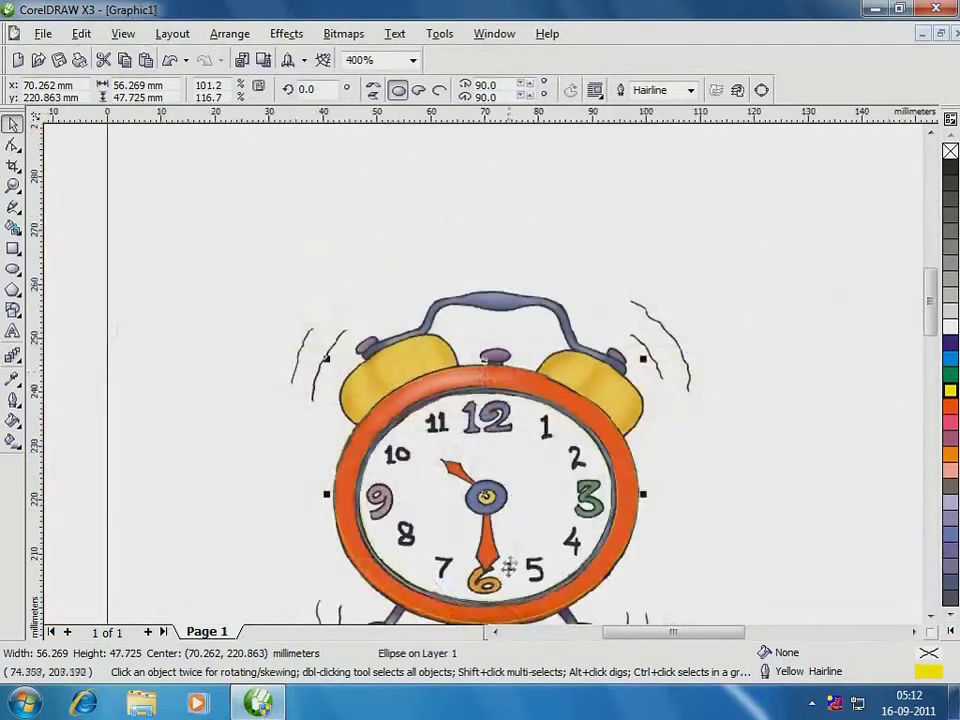
# - Extend the outermost ellipse's bottom edge to the orange rim's lower outline, making it about 48.2 mm high
pyautogui.scroll(-1, 510, 567)
pyautogui.press('F2')
pyautogui.moveTo(465, 375); pyautogui.dragTo(499, 418)
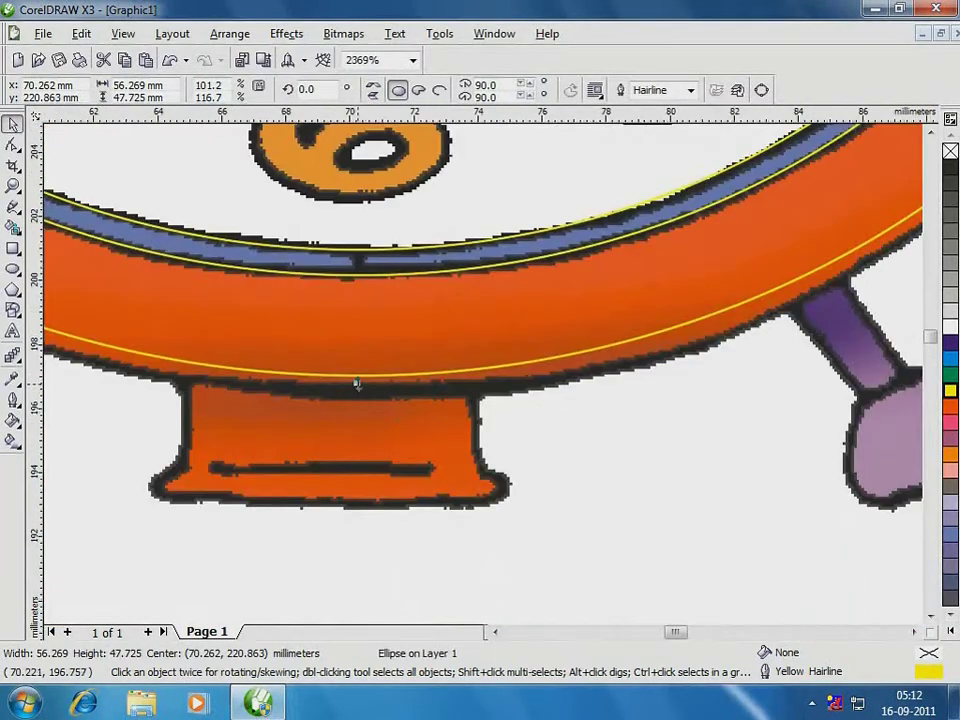
pyautogui.moveTo(356, 383); pyautogui.dragTo(354, 396)
pyautogui.scroll(-5, 484, 371)
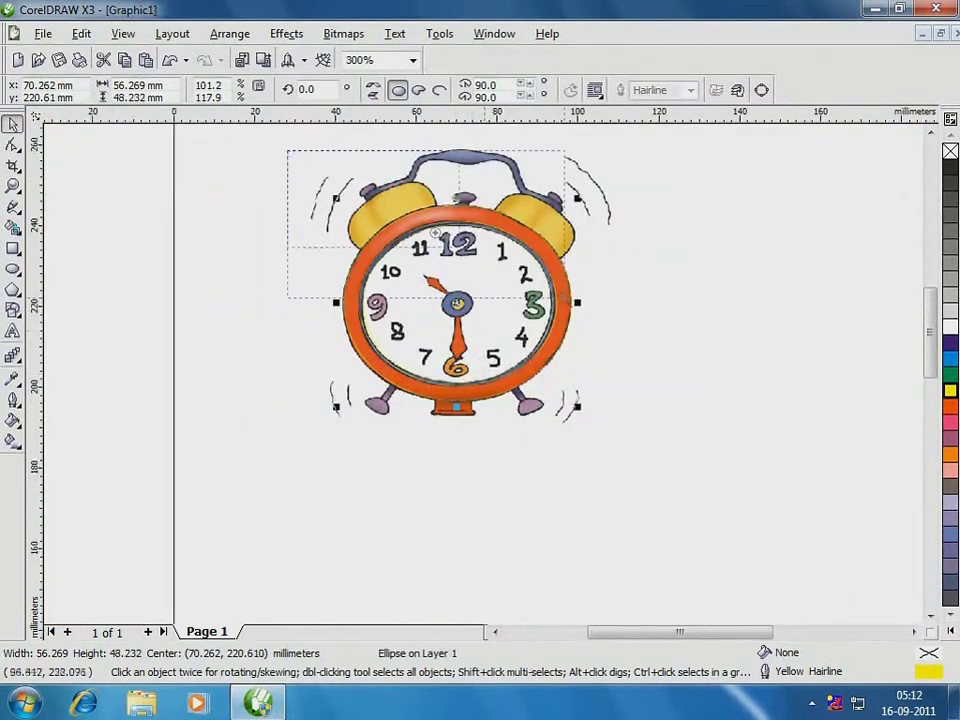
# - Start a Bezier curve inside the orange rim and trace the left bell's lower-left side up its outer edge
pyautogui.scroll(3, 435, 232)
pyautogui.press('z')
pyautogui.moveTo(184, 195); pyautogui.dragTo(790, 585)
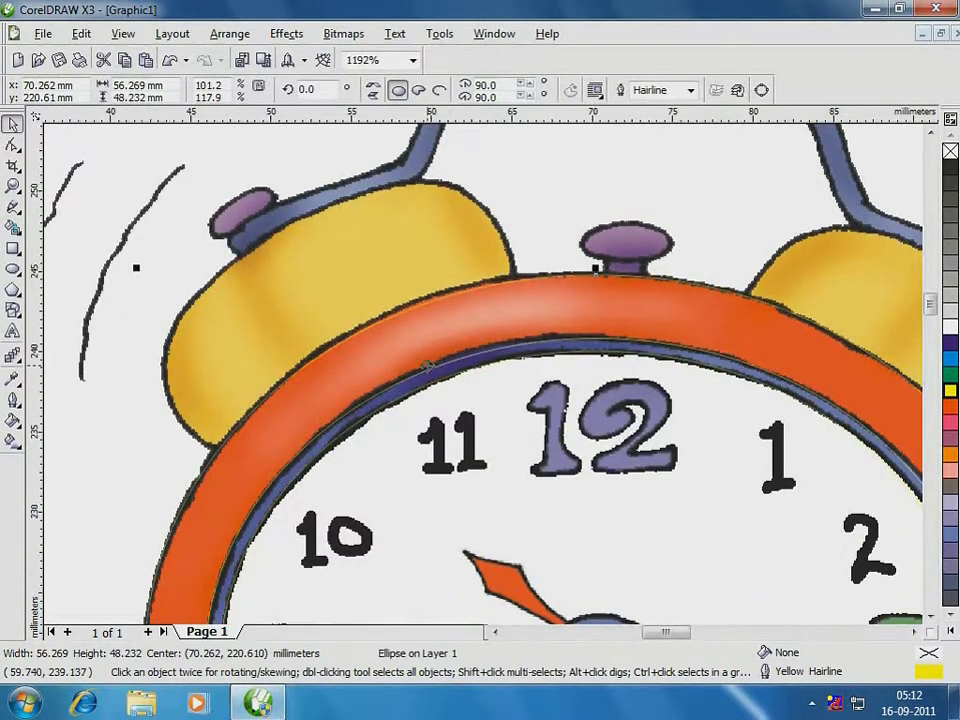
pyautogui.click(14, 206)
pyautogui.click(68, 215)
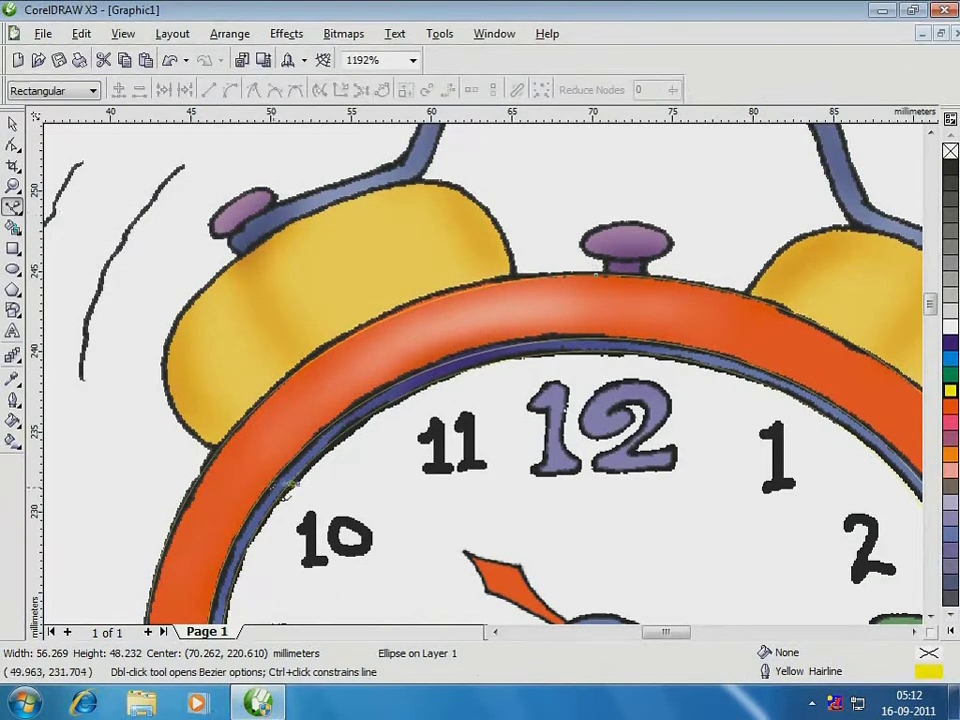
pyautogui.click(251, 462)
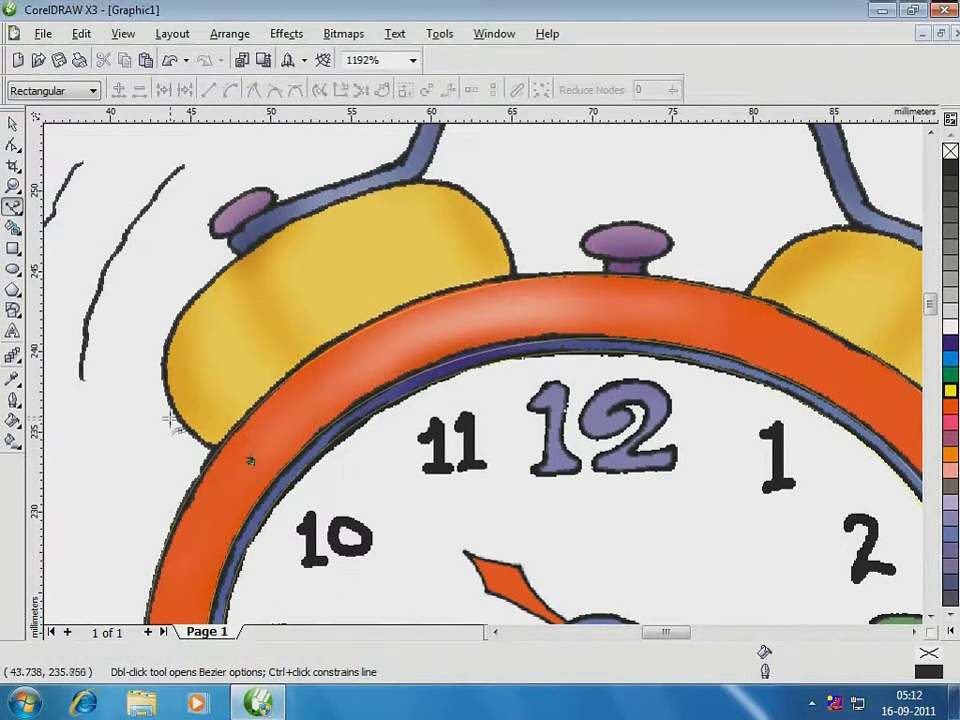
pyautogui.moveTo(176, 410); pyautogui.dragTo(150, 367)
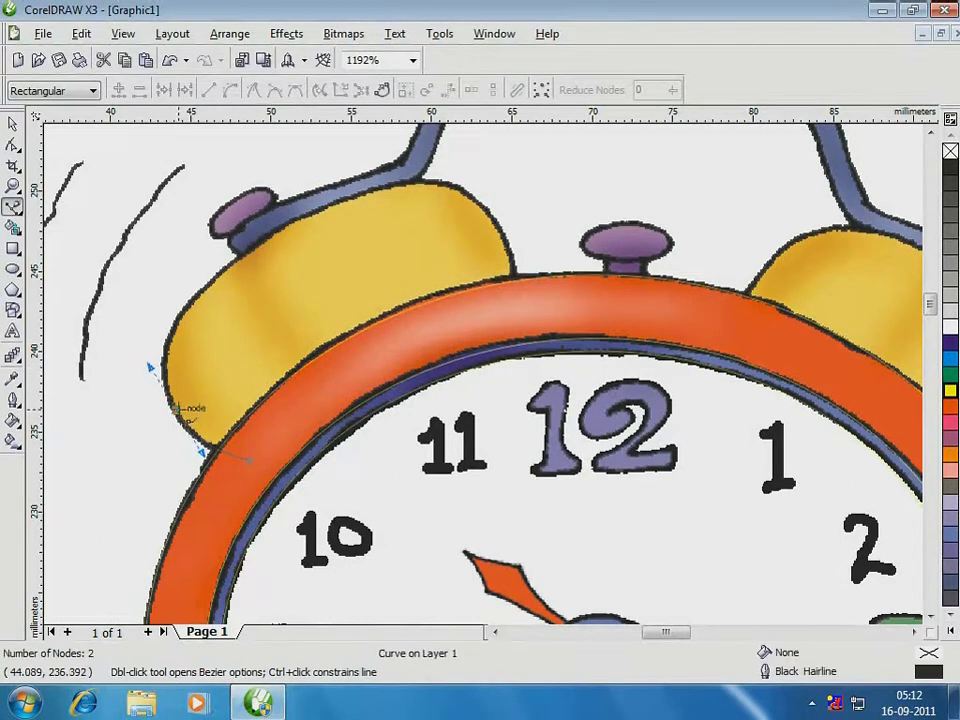
pyautogui.doubleClick(176, 409)
pyautogui.moveTo(188, 303); pyautogui.dragTo(232, 249)
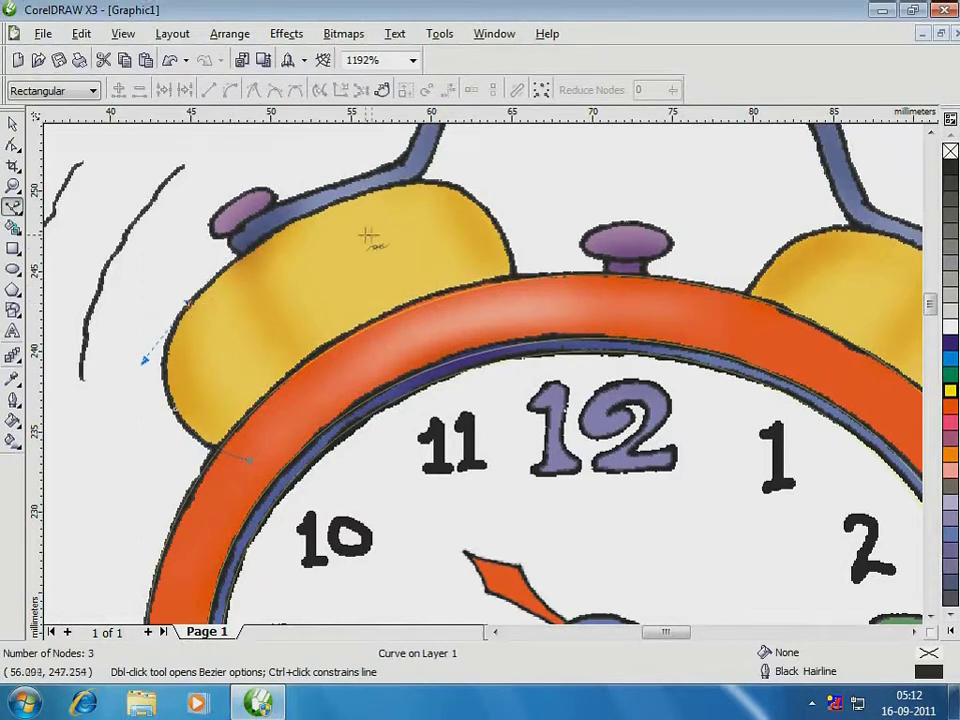
# - Continue the Bezier curve over the left bell's top and down its right side, and close the shape inside the orange rim
pyautogui.moveTo(396, 187); pyautogui.dragTo(527, 160)
pyautogui.moveTo(515, 276); pyautogui.dragTo(512, 313)
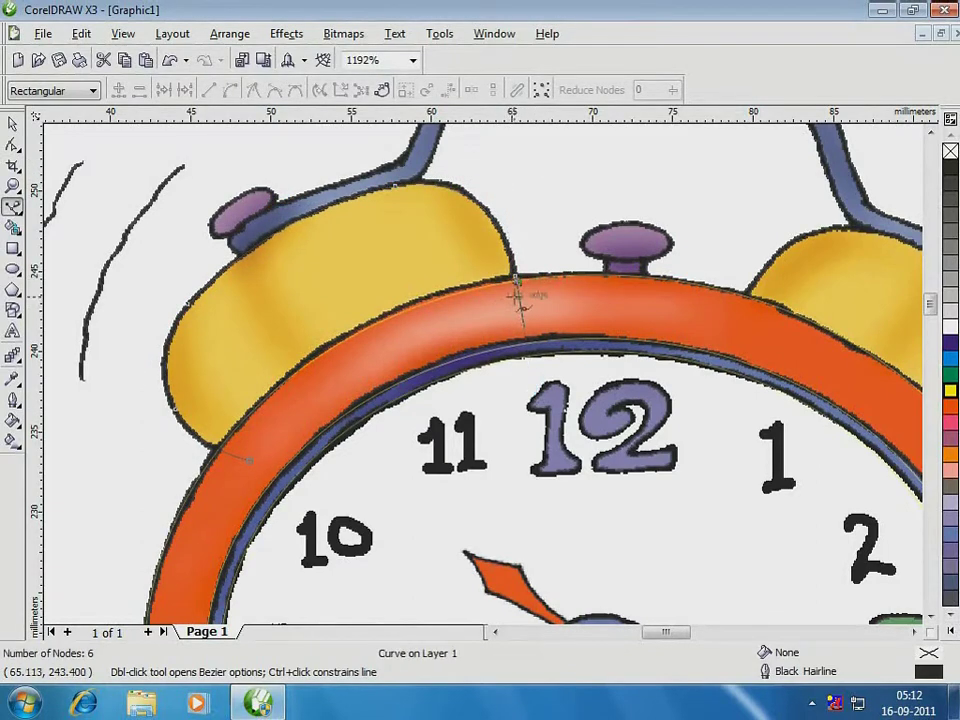
pyautogui.click(14, 126)
pyautogui.hotkey('ctrl', 'z')
pyautogui.click(14, 208)
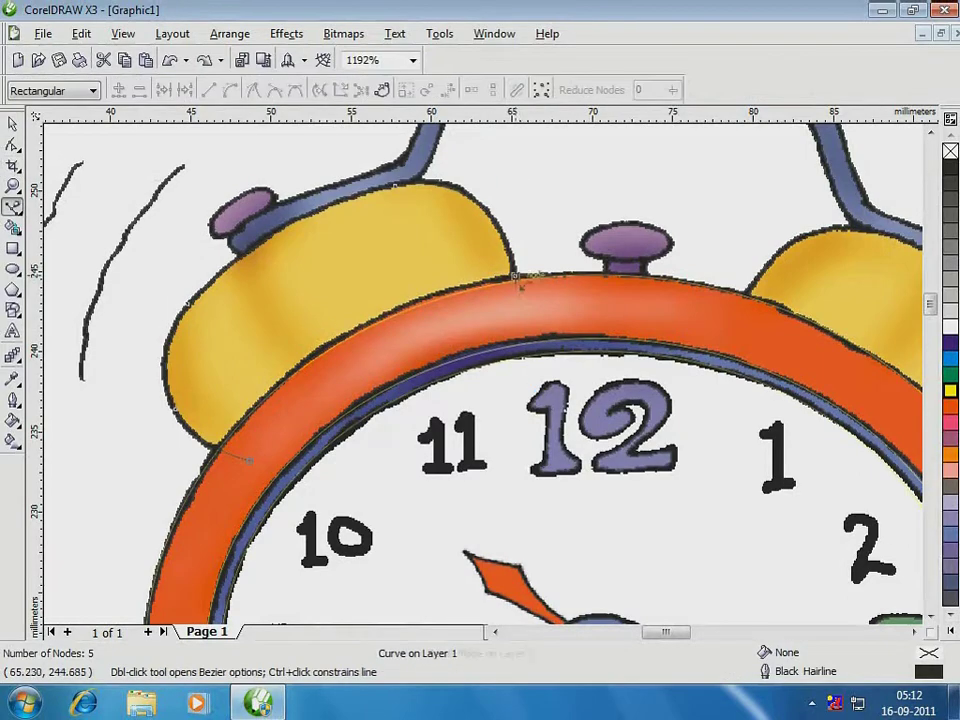
pyautogui.moveTo(515, 277); pyautogui.dragTo(501, 312)
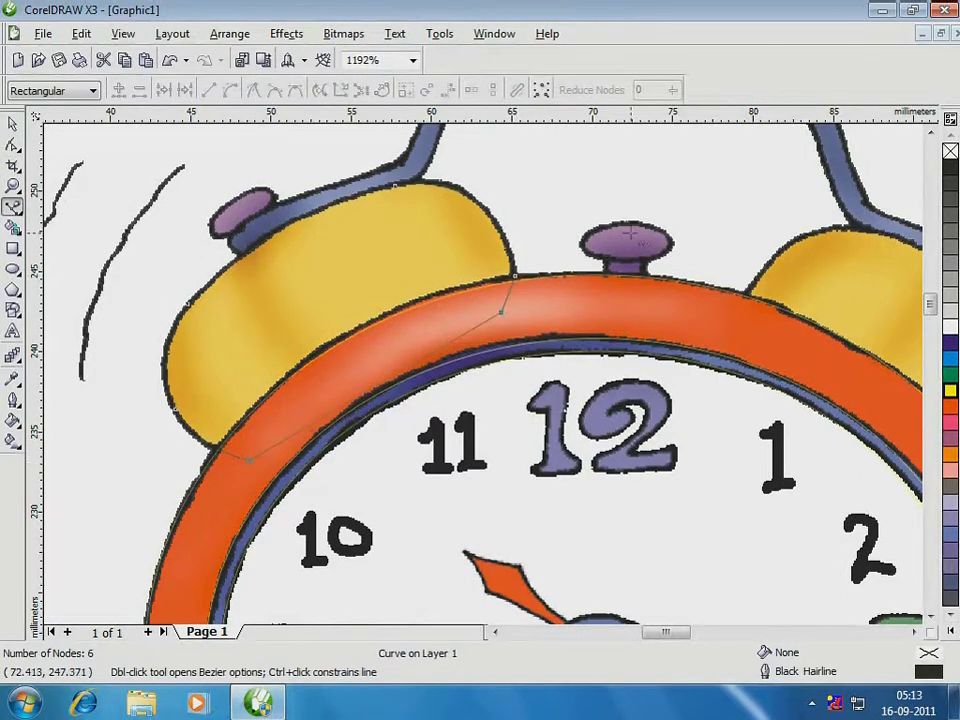
# - Draw a closed four-sided Bezier shape over the stem of the centre knob, overlapping the knob's cap and the orange rim
pyautogui.press('F2')
pyautogui.moveTo(542, 178); pyautogui.dragTo(767, 381)
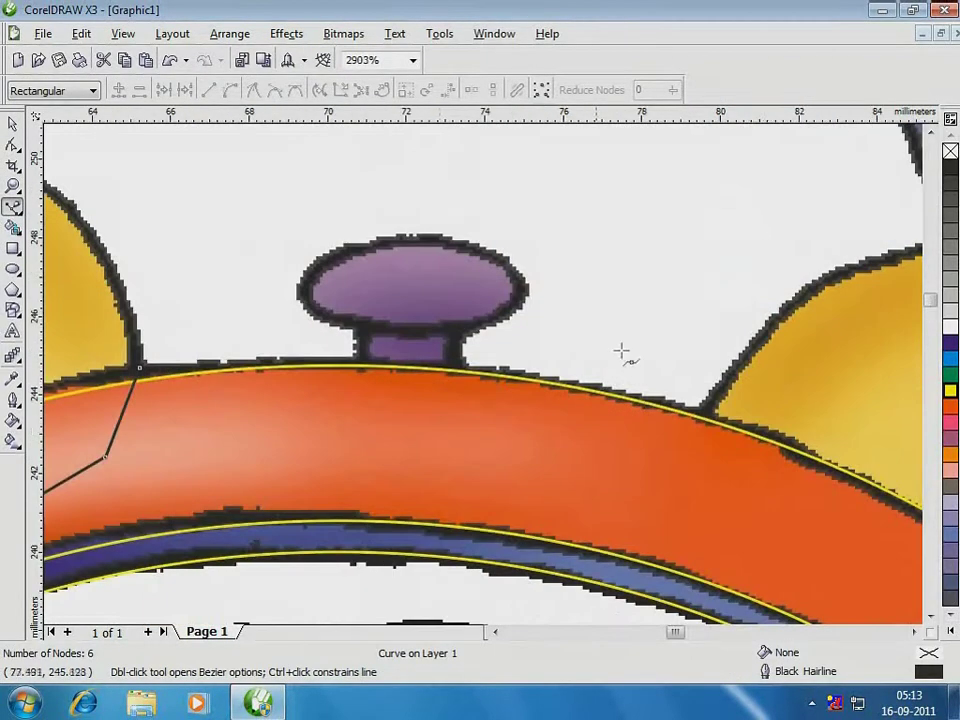
pyautogui.click(360, 385)
pyautogui.click(361, 303)
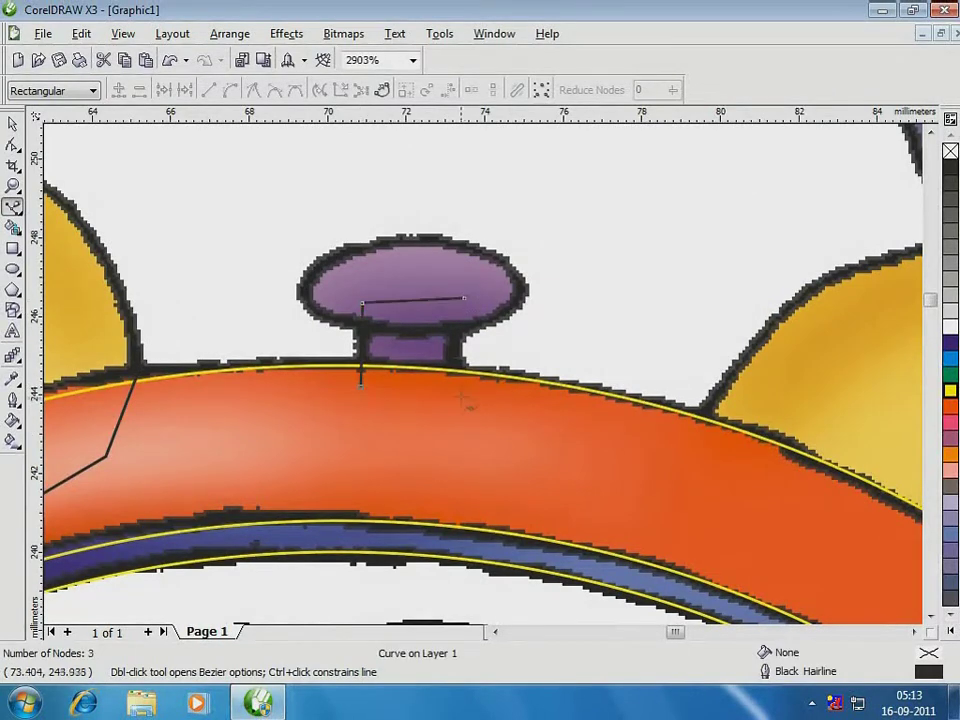
pyautogui.click(361, 388)
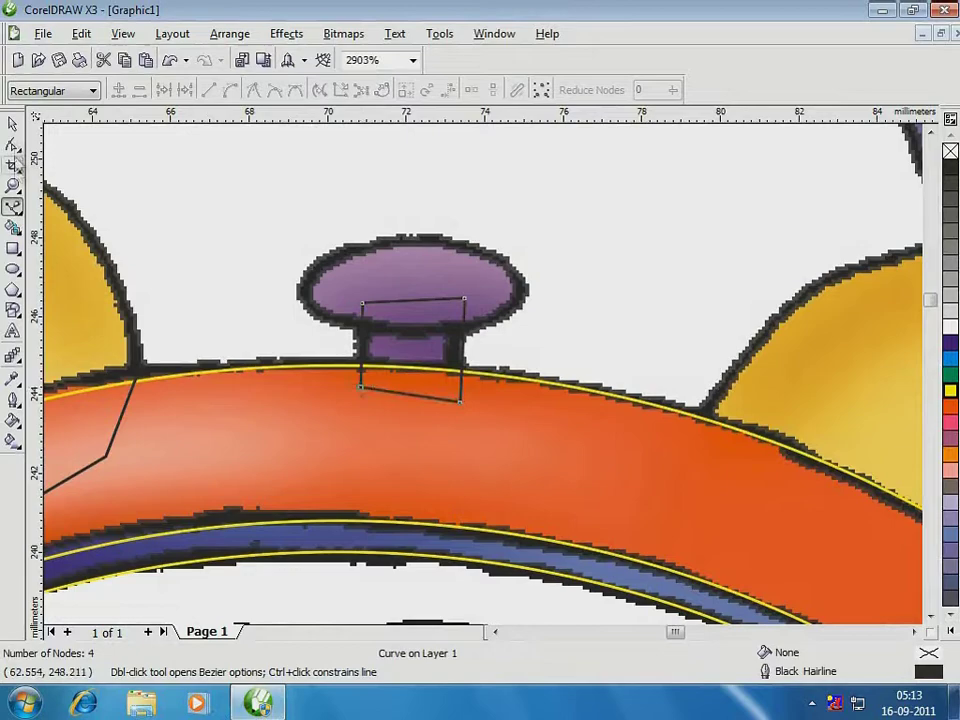
pyautogui.click(12, 125)
# - Draw an ellipse about 5.7 mm wide and 2.2 mm high over the centre knob's purple cap
pyautogui.click(14, 208)
pyautogui.click(13, 270)
pyautogui.moveTo(292, 236); pyautogui.dragTo(527, 331)
# - Start a Bezier curve at the handle's left tip, pass inside the left bell and trace the left arm's inner edge up to the grip
pyautogui.scroll(-2, 524, 328)
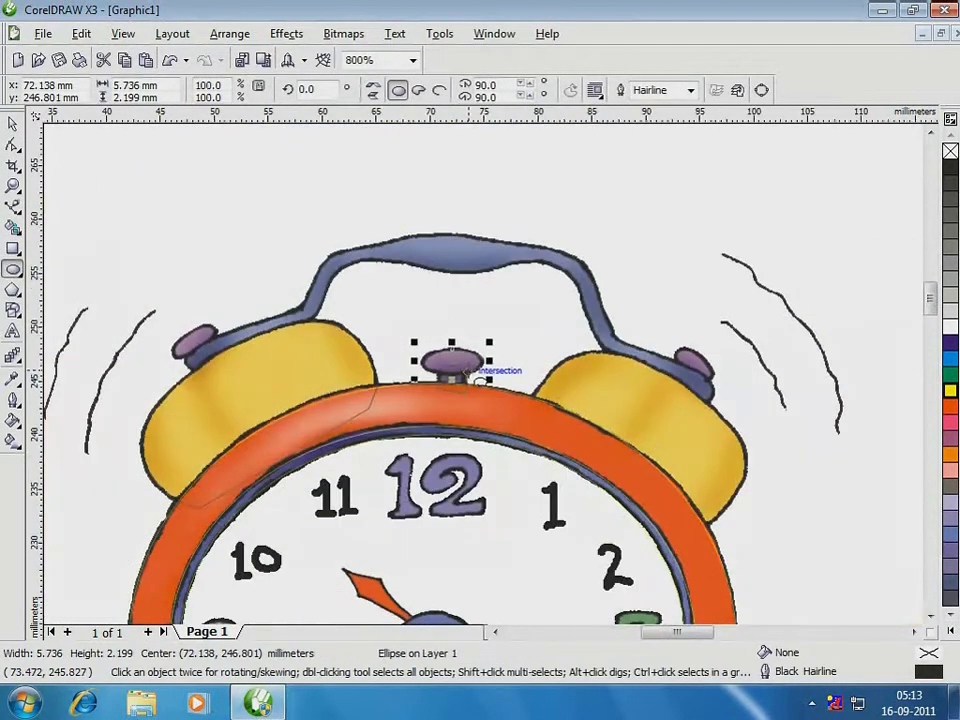
pyautogui.scroll(-1, 448, 367)
pyautogui.press('F2')
pyautogui.moveTo(278, 301); pyautogui.dragTo(641, 475)
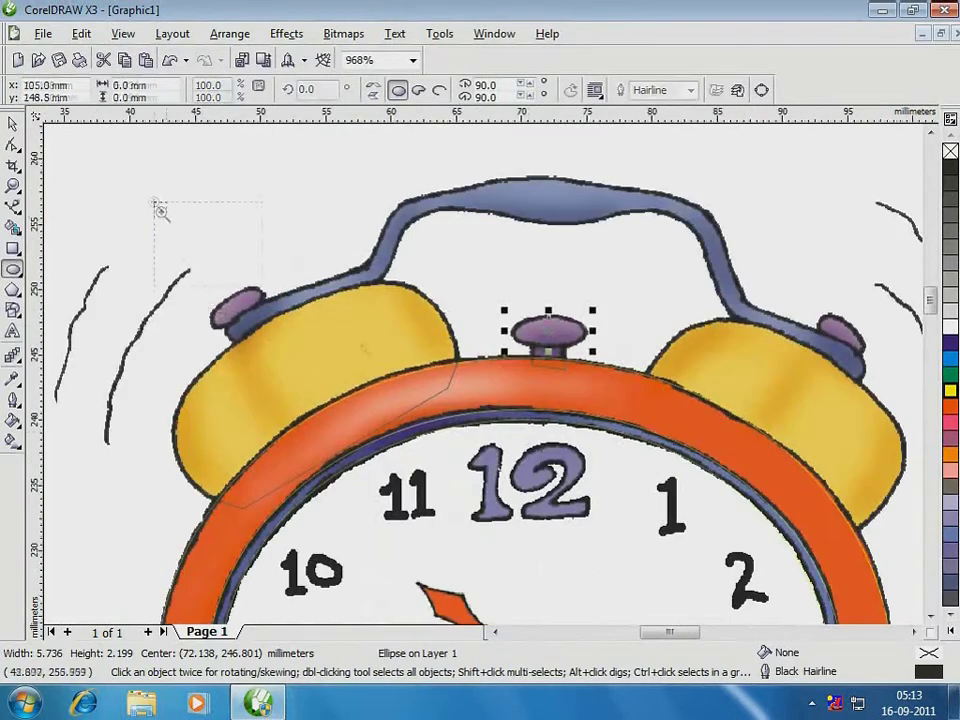
pyautogui.scroll(2, 156, 206)
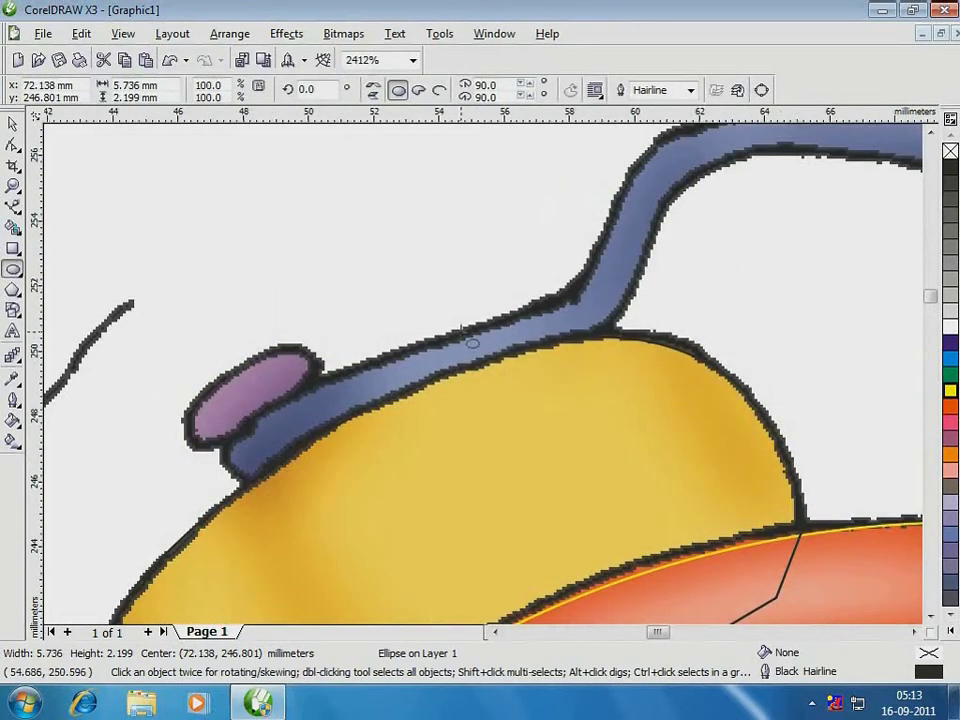
pyautogui.press('Escape')
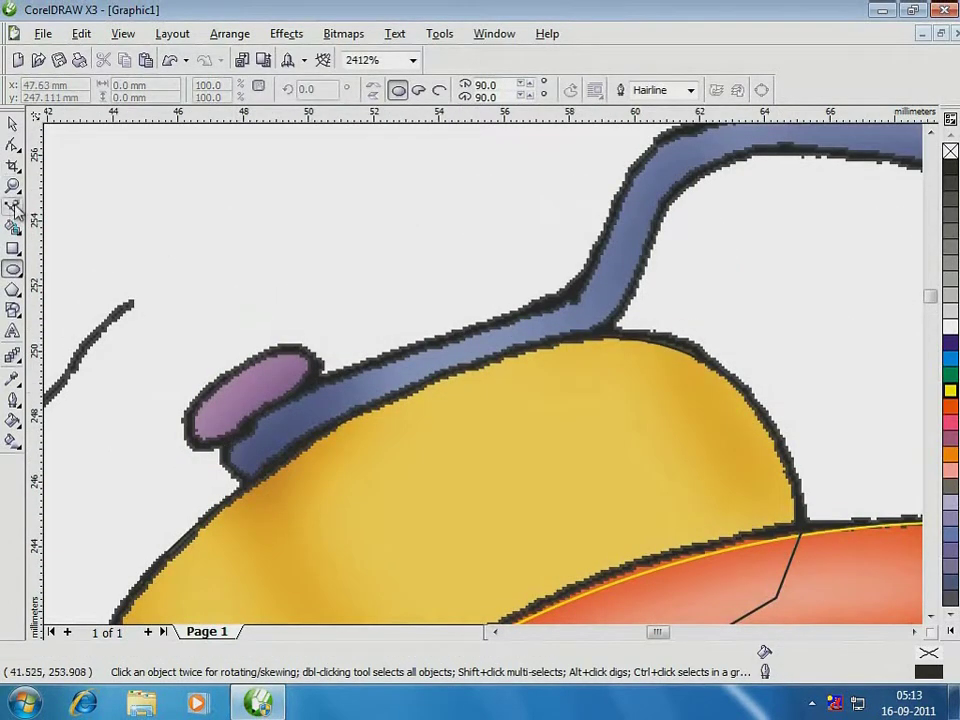
pyautogui.click(12, 206)
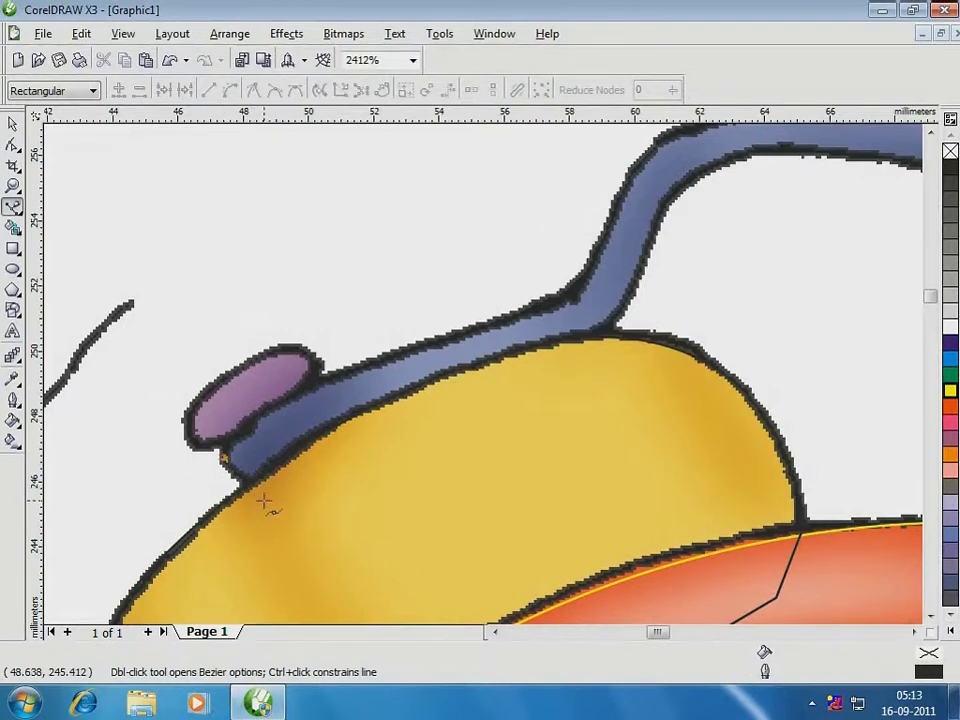
pyautogui.click(264, 499)
pyautogui.click(568, 362)
pyautogui.moveTo(651, 237); pyautogui.dragTo(668, 154)
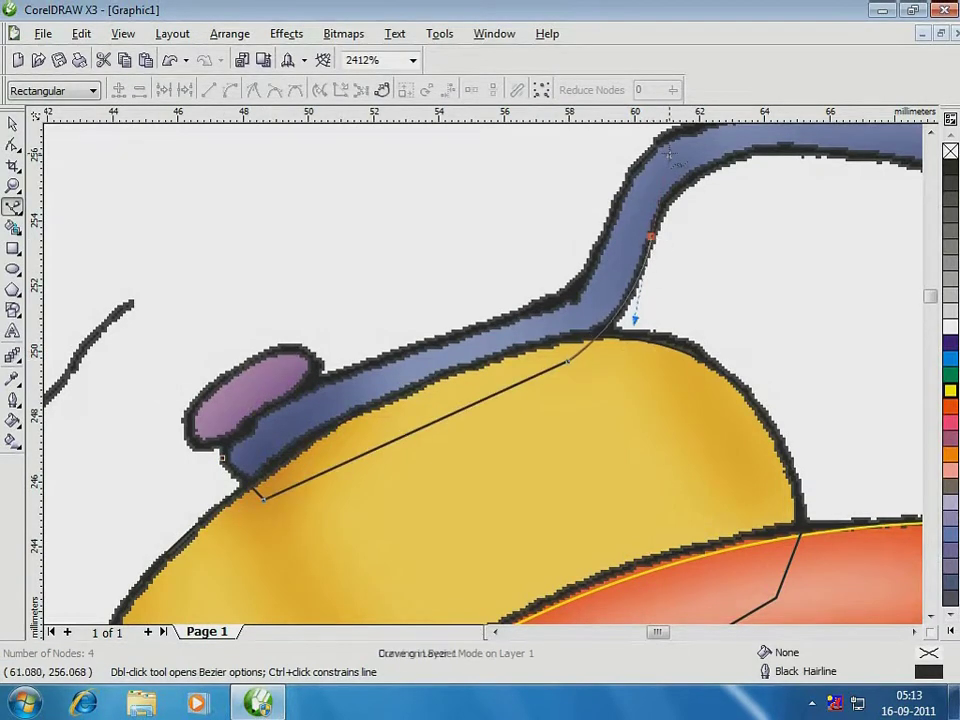
pyautogui.doubleClick(651, 237)
pyautogui.moveTo(817, 155); pyautogui.dragTo(852, 162)
# - Continue the Bezier curve along the underside of the handle's grip to the inner bend of its right arm
pyautogui.press('space')
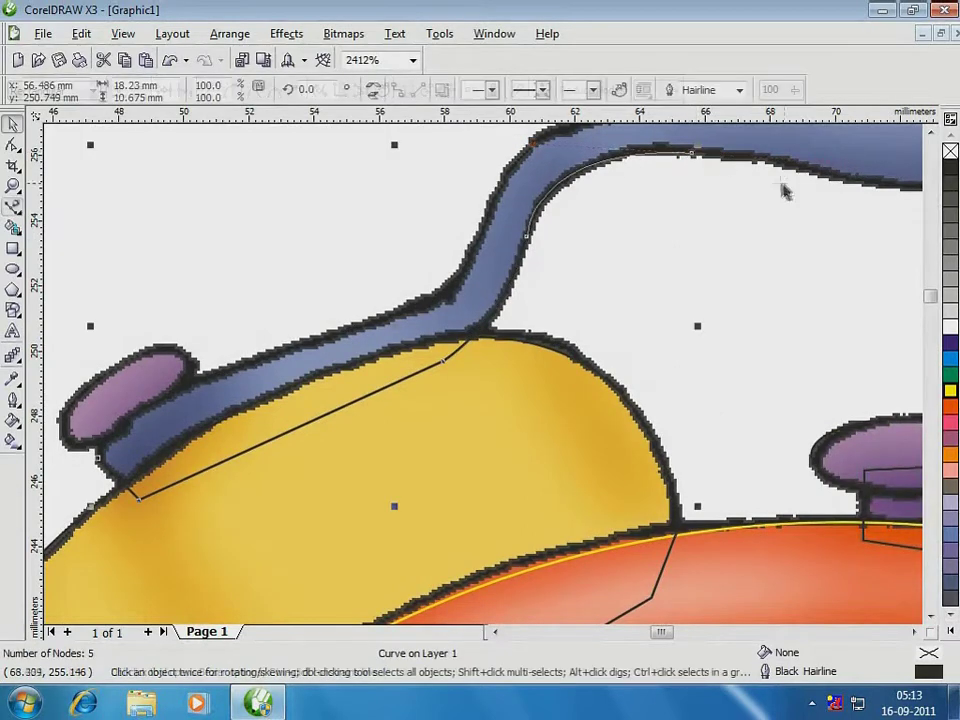
pyautogui.press('space')
pyautogui.press('space')
pyautogui.scroll(-2, 411, 373)
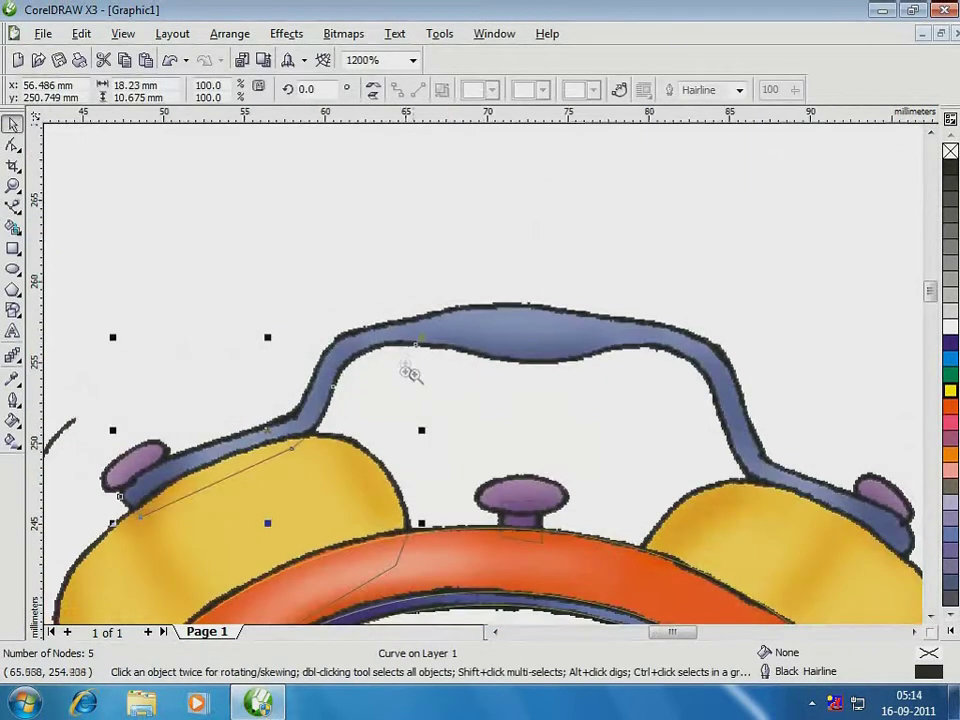
pyautogui.scroll(2, 225, 326)
pyautogui.press('space')
pyautogui.moveTo(367, 358); pyautogui.dragTo(435, 387)
pyautogui.click(596, 357)
pyautogui.moveTo(881, 424); pyautogui.dragTo(820, 562)
pyautogui.doubleClick(739, 424)
# - Extend the Bezier curve down the right arm's inner edge and into the right bell
pyautogui.tripleClick(930, 616)
pyautogui.click(915, 632)
pyautogui.tripleClick(916, 632)
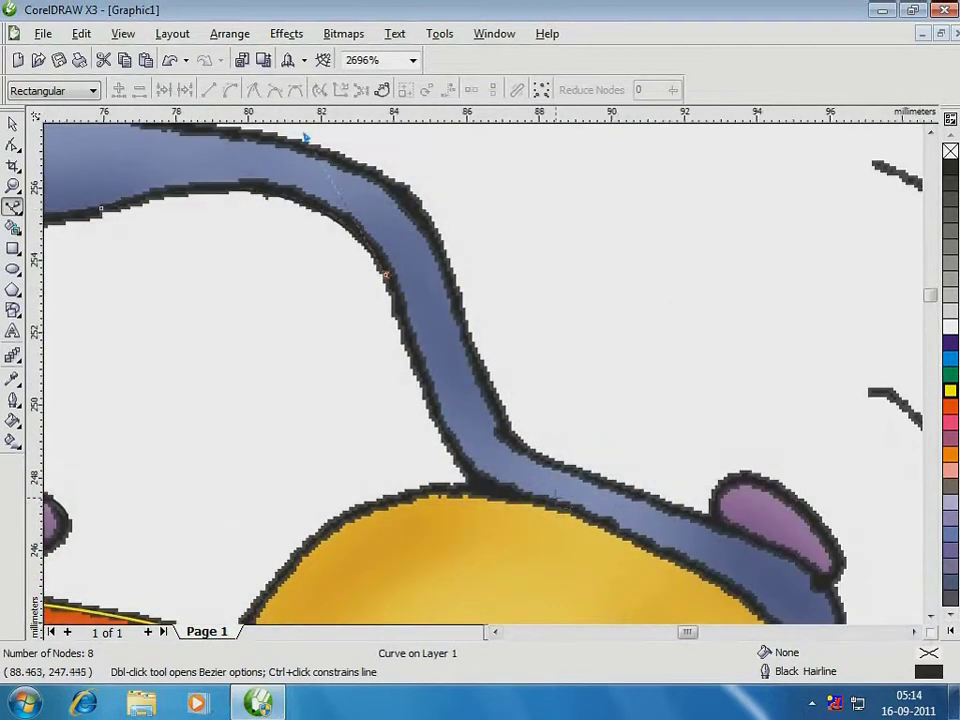
pyautogui.moveTo(528, 505); pyautogui.dragTo(635, 556)
pyautogui.click(628, 583)
# - Continue the curve inside the right bell, around the handle's right end and back along the upper edge below the purple knob
pyautogui.tripleClick(914, 632)
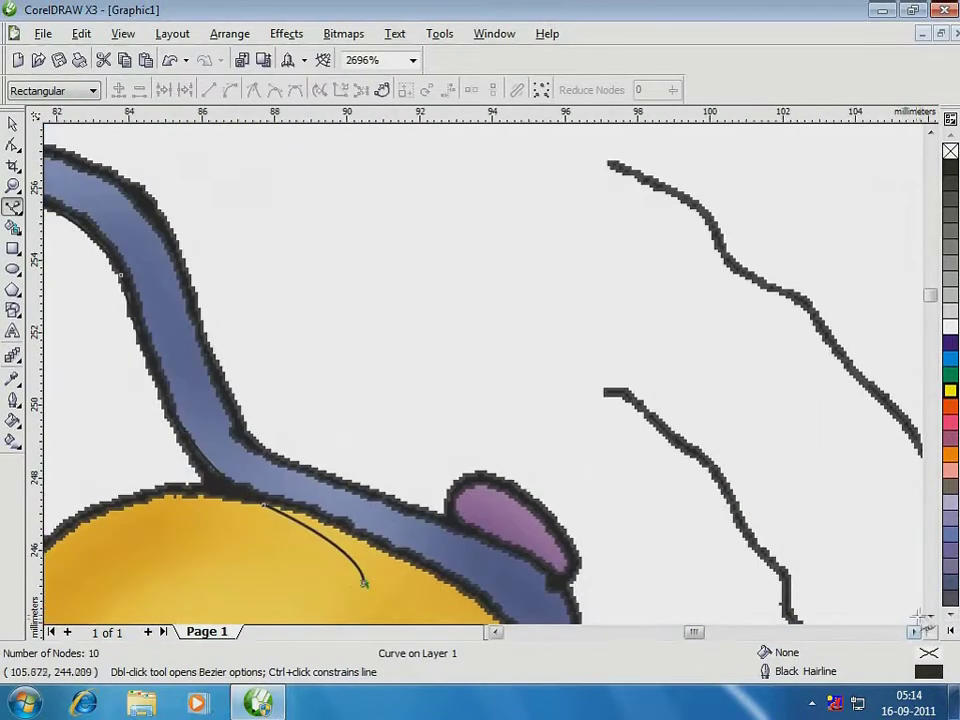
pyautogui.tripleClick(930, 616)
pyautogui.click(930, 616)
pyautogui.moveTo(516, 462); pyautogui.dragTo(586, 417)
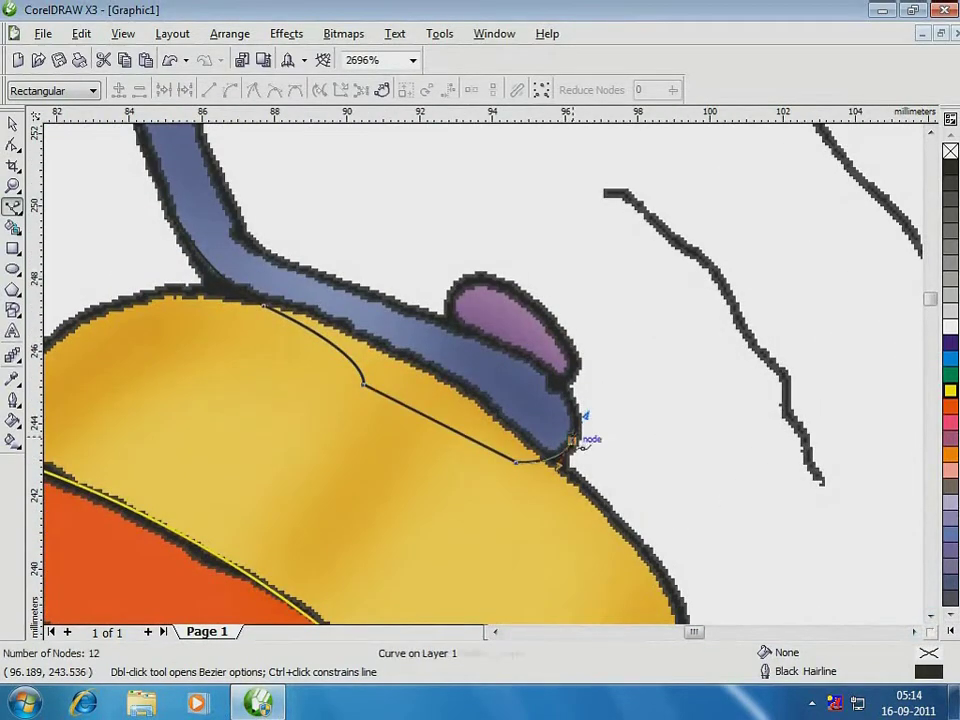
pyautogui.doubleClick(572, 440)
pyautogui.moveTo(516, 354); pyautogui.dragTo(437, 323)
pyautogui.doubleClick(516, 354)
pyautogui.click(291, 266)
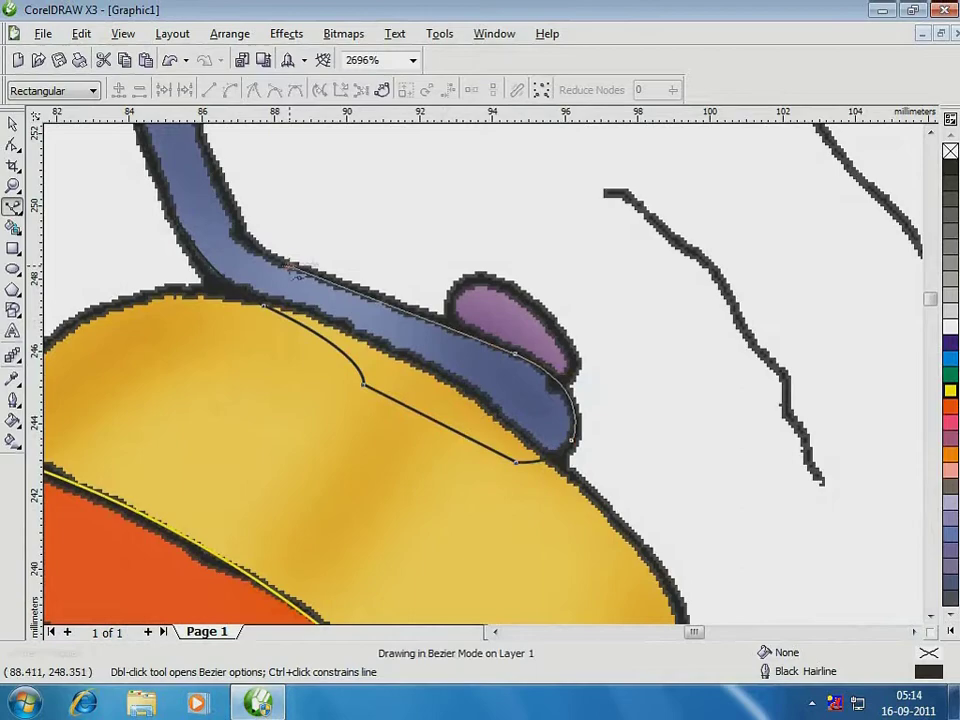
# - Trace the Bezier curve up the outer edge of the handle's right arm and around its upper bend
pyautogui.moveTo(692, 634)
pyautogui.mouseDown()
pyautogui.moveTo(669, 634)
pyautogui.moveTo(681, 635)
pyautogui.mouseUp()
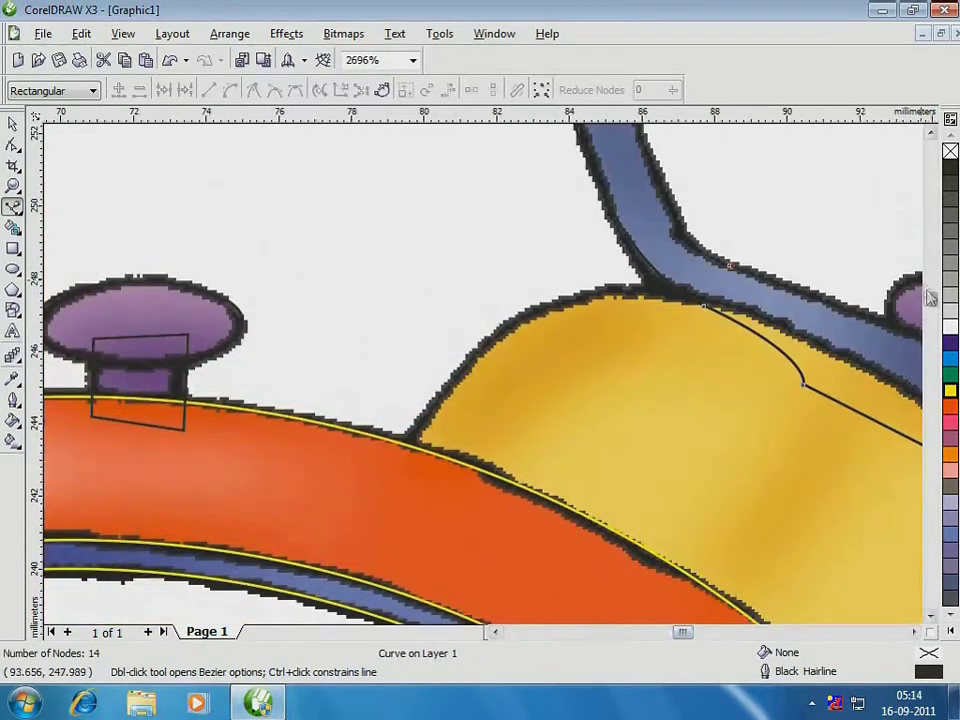
pyautogui.moveTo(932, 299)
pyautogui.mouseDown()
pyautogui.moveTo(932, 307)
pyautogui.moveTo(932, 293)
pyautogui.mouseUp()
pyautogui.tripleClick(931, 619)
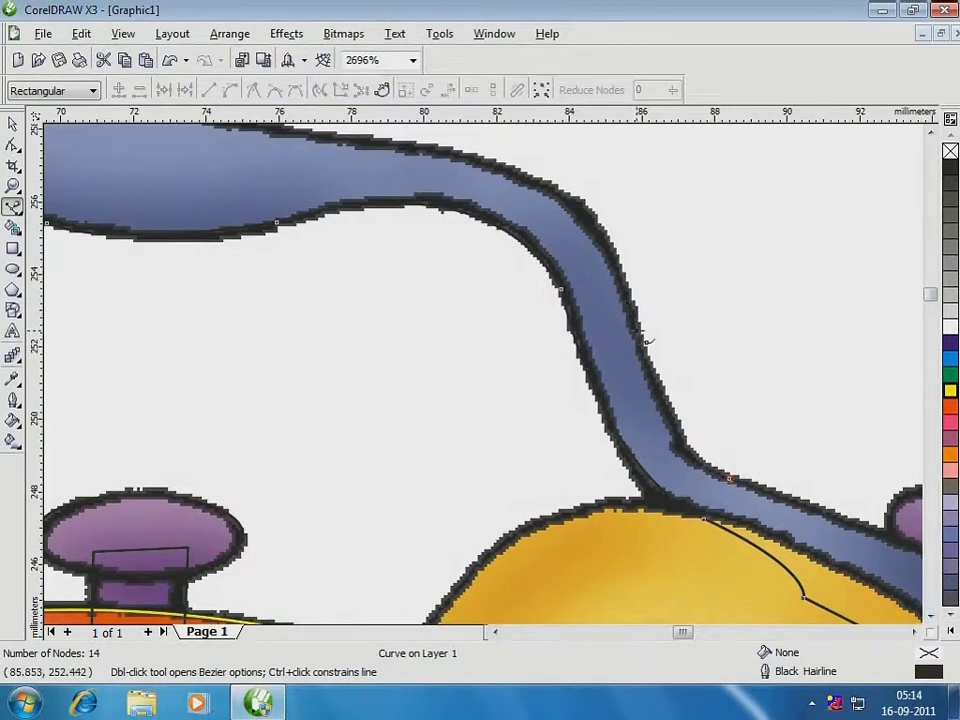
pyautogui.moveTo(637, 330)
pyautogui.mouseDown()
pyautogui.moveTo(638, 231)
pyautogui.moveTo(622, 218)
pyautogui.mouseUp()
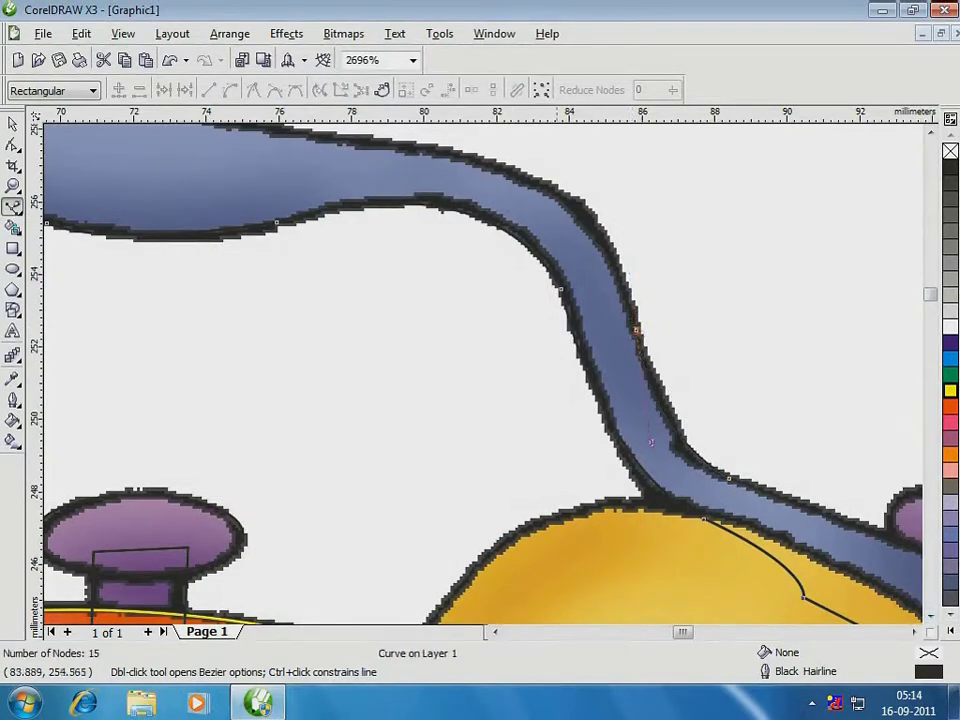
pyautogui.moveTo(436, 150); pyautogui.dragTo(270, 150)
# - Continue the Bezier curve over the top of the grip and down the outer edge of the handle's left arm
pyautogui.click(931, 135)
pyautogui.click(494, 632)
pyautogui.moveTo(315, 294); pyautogui.dragTo(471, 216)
pyautogui.moveTo(98, 451); pyautogui.dragTo(120, 348)
# - Trace the upper edge of the handle's left foot past the purple knob and close the shape at the left tip
pyautogui.click(494, 632)
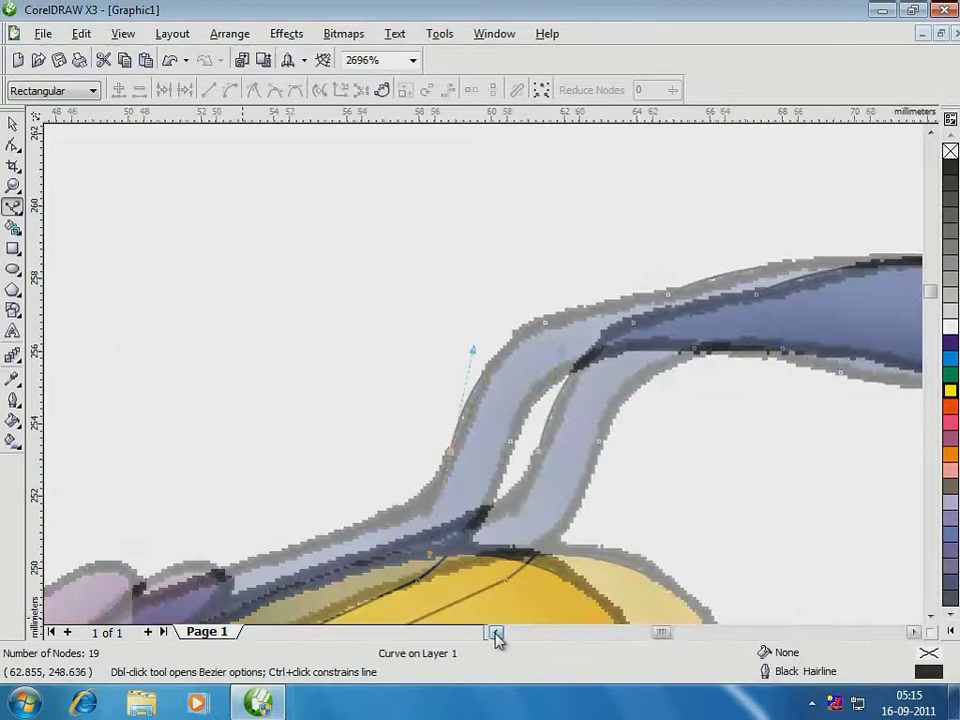
pyautogui.moveTo(408, 544)
pyautogui.mouseDown()
pyautogui.moveTo(294, 561)
pyautogui.moveTo(409, 543)
pyautogui.mouseUp()
pyautogui.click(225, 602)
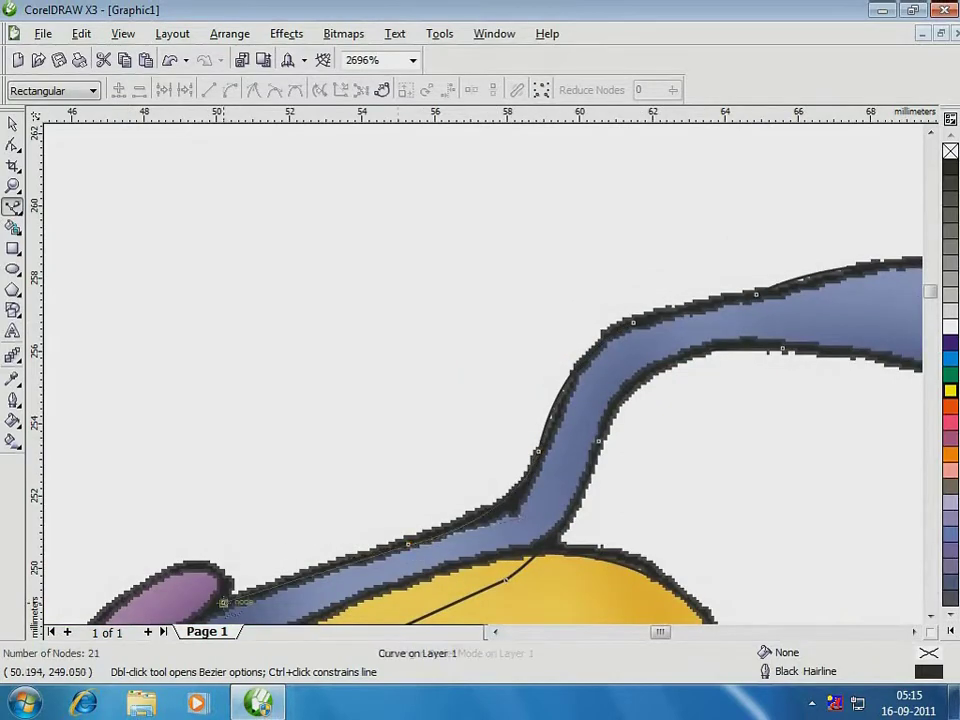
pyautogui.click(930, 617)
pyautogui.click(139, 470)
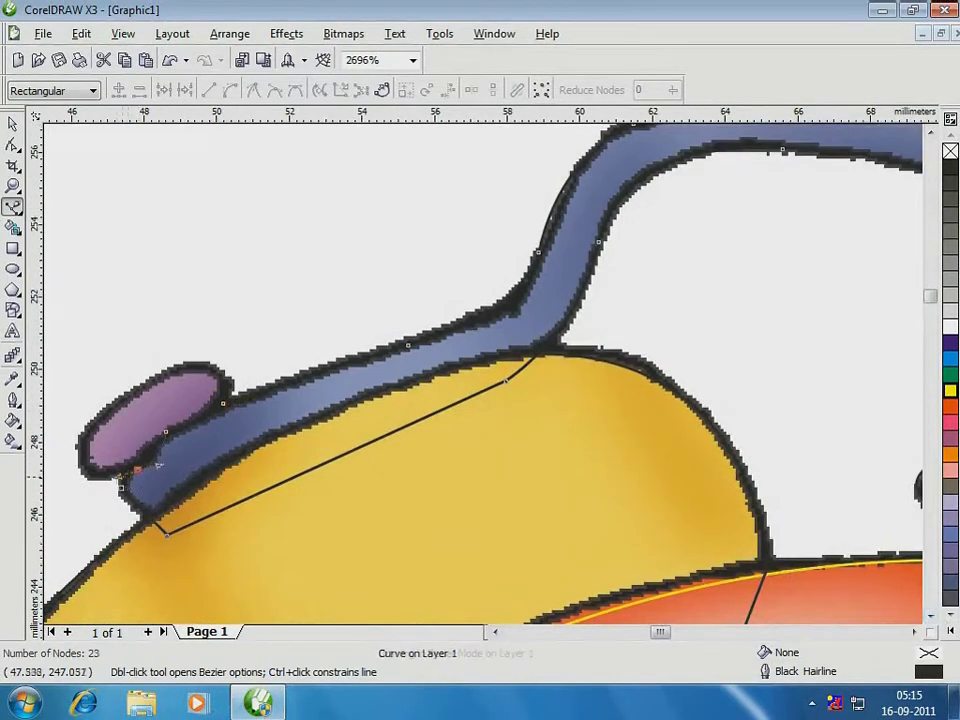
pyautogui.click(127, 478)
# - Move the node at the handle's left tip onto the dark outline and give the handle shape a yellow outline
pyautogui.press('F2')
pyautogui.moveTo(108, 446); pyautogui.dragTo(164, 510)
pyautogui.press('F10')
pyautogui.moveTo(417, 374); pyautogui.dragTo(378, 451)
pyautogui.rightClick(951, 391)
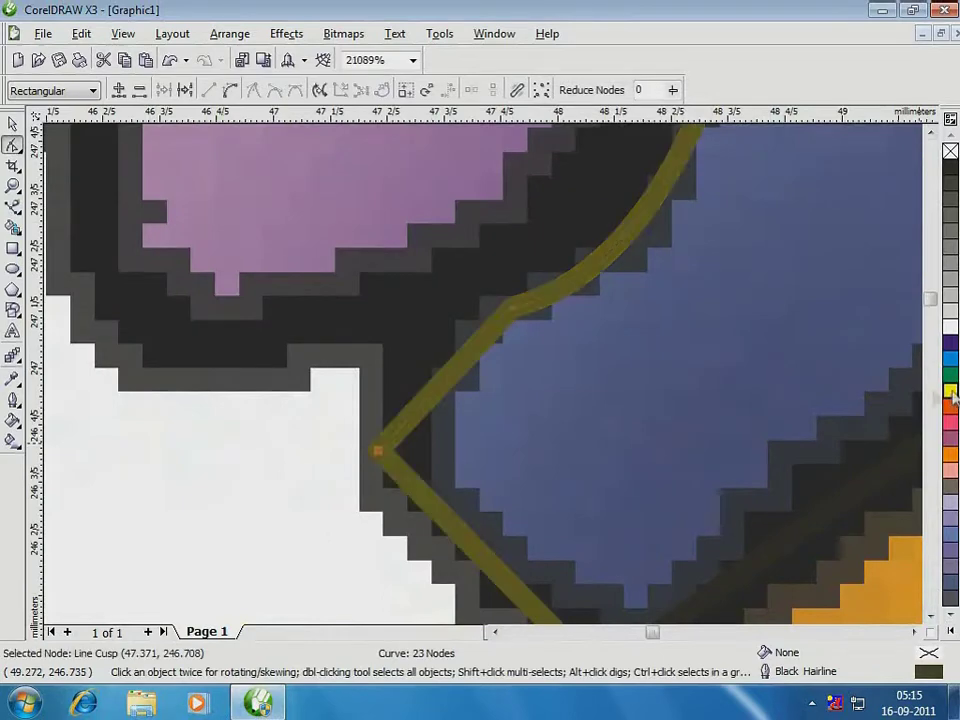
# - Add a node at the handle's left end and shape the segments there into a rounded tip following the dark outline
pyautogui.press('F3')
pyautogui.click(459, 366)
pyautogui.moveTo(536, 342); pyautogui.dragTo(453, 304)
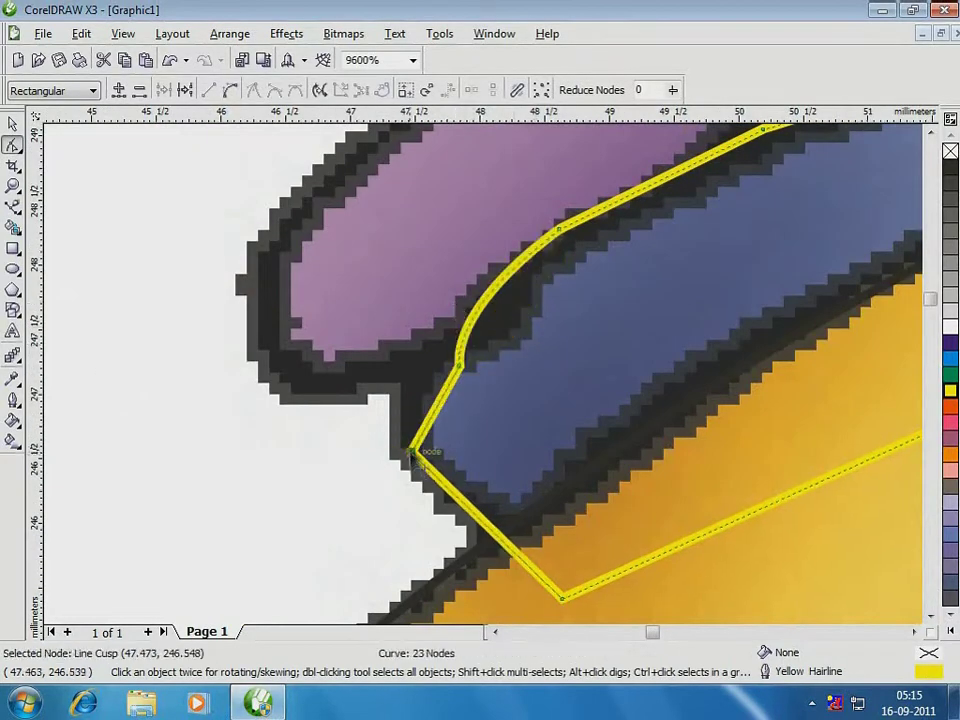
pyautogui.moveTo(413, 451); pyautogui.dragTo(438, 386)
pyautogui.doubleClick(430, 438)
pyautogui.moveTo(430, 438); pyautogui.dragTo(434, 474)
pyautogui.moveTo(438, 386); pyautogui.dragTo(398, 404)
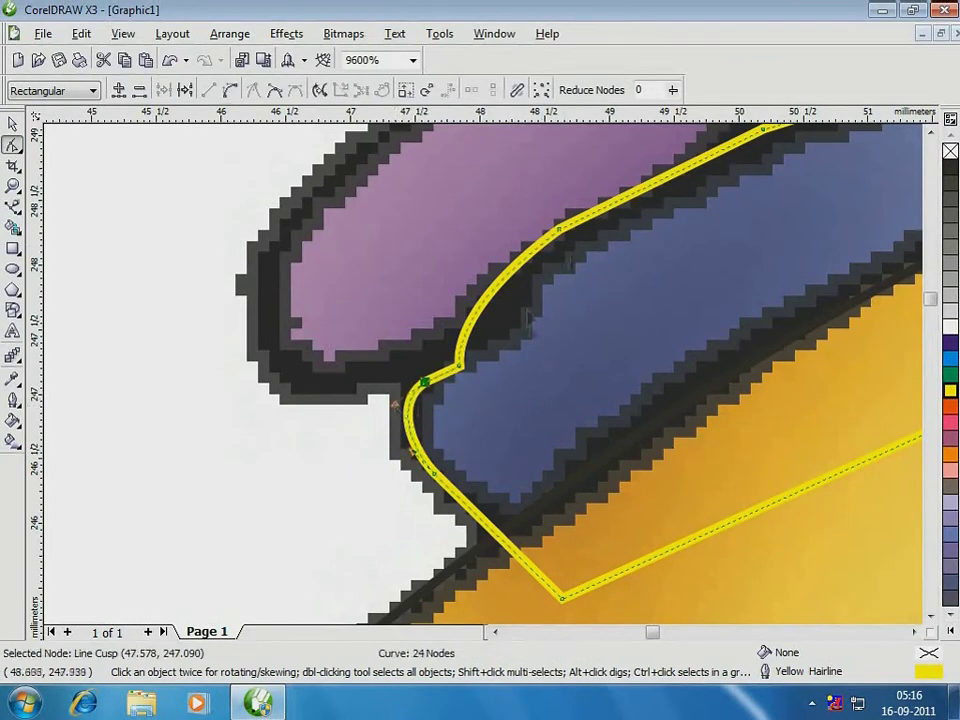
pyautogui.moveTo(459, 367); pyautogui.dragTo(459, 363)
# - Bend the segment and adjust the node on the upper edge of the handle's left foot to follow the dark outline
pyautogui.scroll(-2, 353, 305)
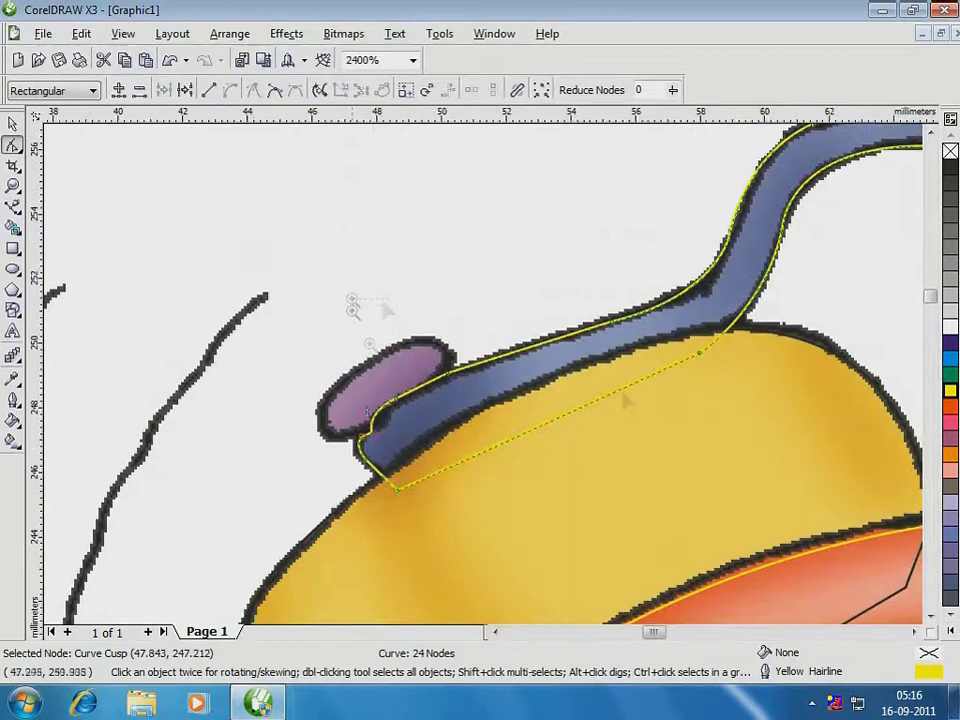
pyautogui.scroll(1, 690, 330)
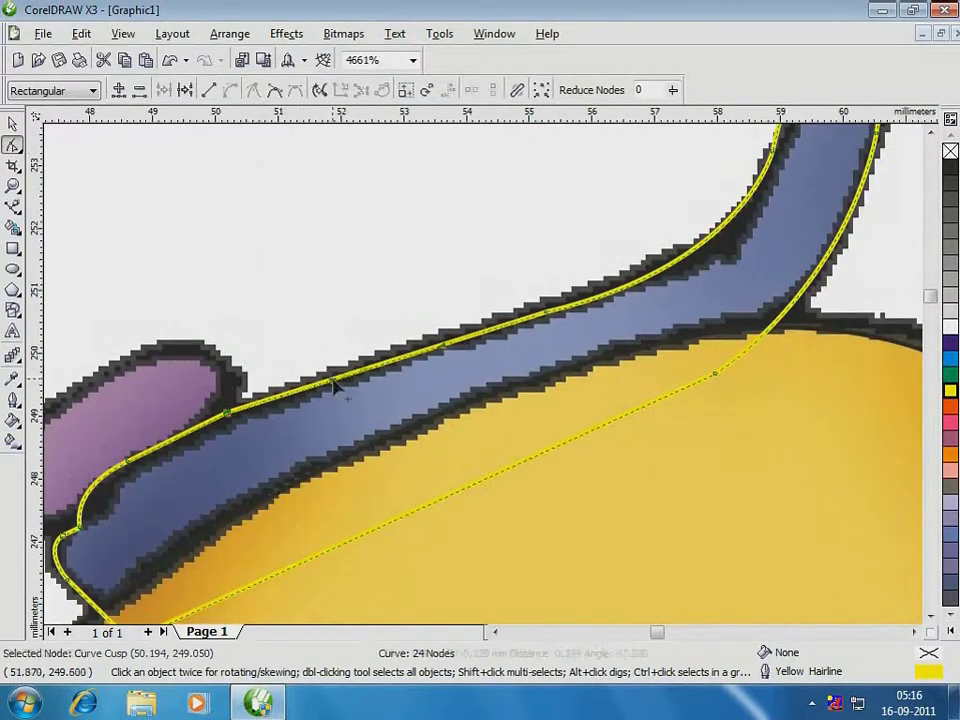
pyautogui.moveTo(333, 381); pyautogui.dragTo(408, 327)
pyautogui.moveTo(547, 313); pyautogui.dragTo(584, 304)
pyautogui.moveTo(394, 347); pyautogui.dragTo(407, 345)
# - Reshape the handle's left arm at its lower outer bend by repositioning the node and adjusting the neighbouring curve handles
pyautogui.click(931, 133)
pyautogui.click(774, 301)
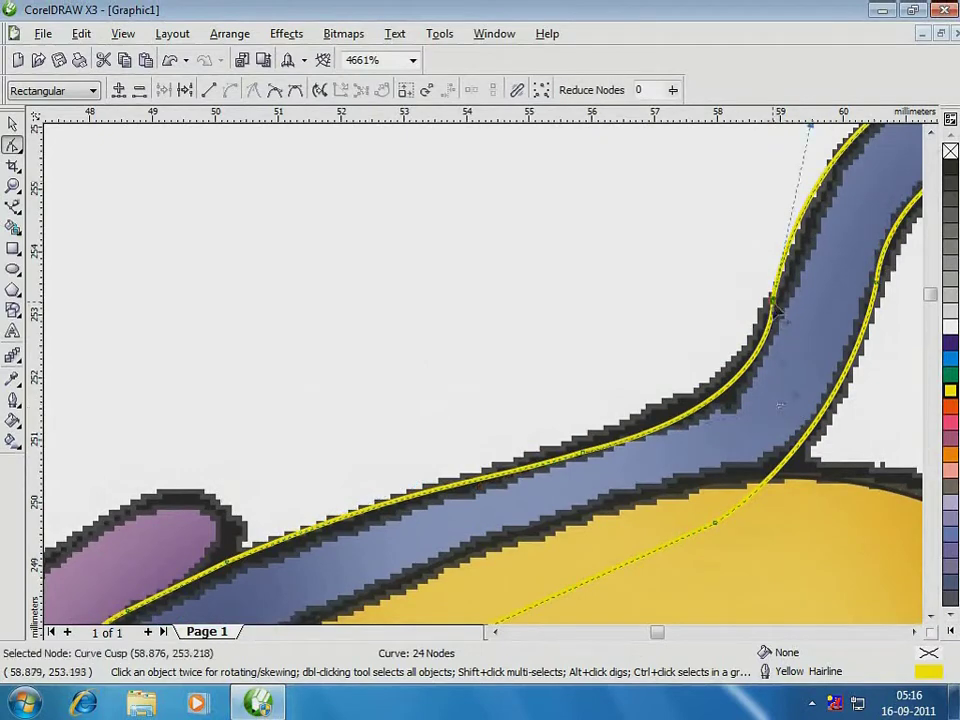
pyautogui.moveTo(776, 309); pyautogui.dragTo(584, 446)
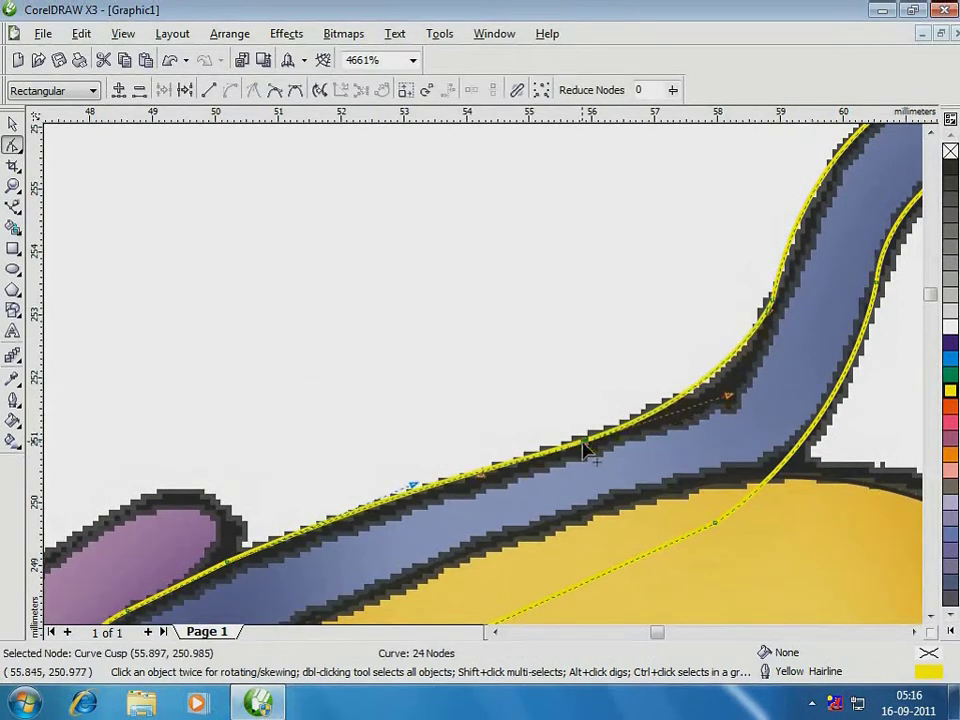
pyautogui.moveTo(768, 337); pyautogui.dragTo(753, 349)
pyautogui.moveTo(728, 396); pyautogui.dragTo(719, 407)
pyautogui.click(774, 301)
pyautogui.moveTo(811, 126); pyautogui.dragTo(866, 146)
# - Add a node at the top of the grip, raise it onto the dark outline and refine the curve to its left
pyautogui.scroll(-1, 867, 146)
pyautogui.scroll(1, 660, 377)
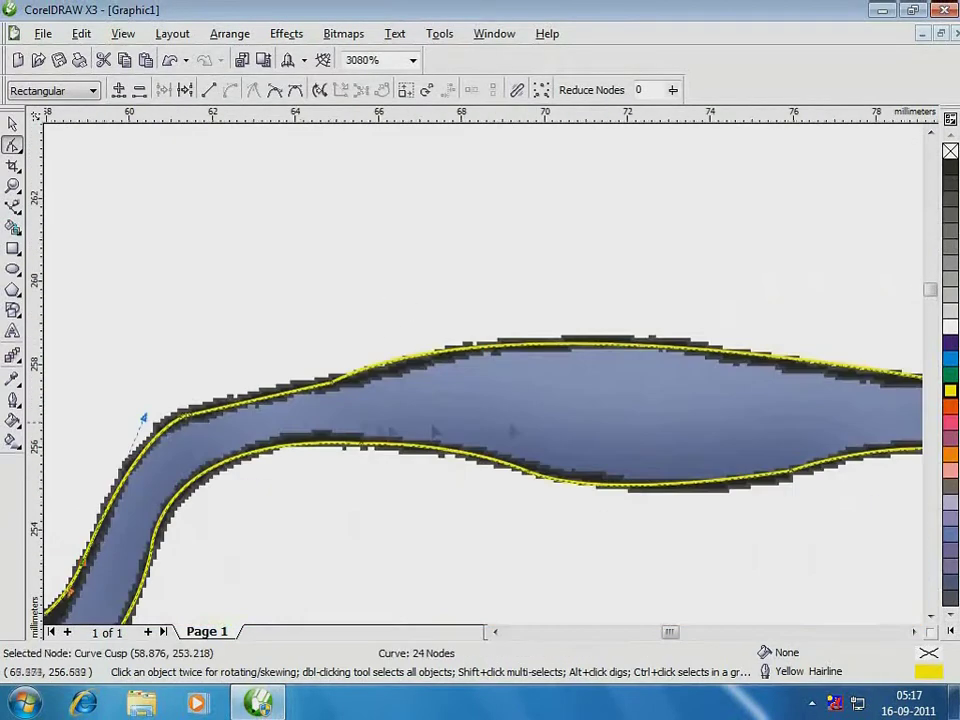
pyautogui.moveTo(511, 296); pyautogui.dragTo(658, 300)
pyautogui.doubleClick(643, 347)
pyautogui.moveTo(643, 347); pyautogui.dragTo(627, 338)
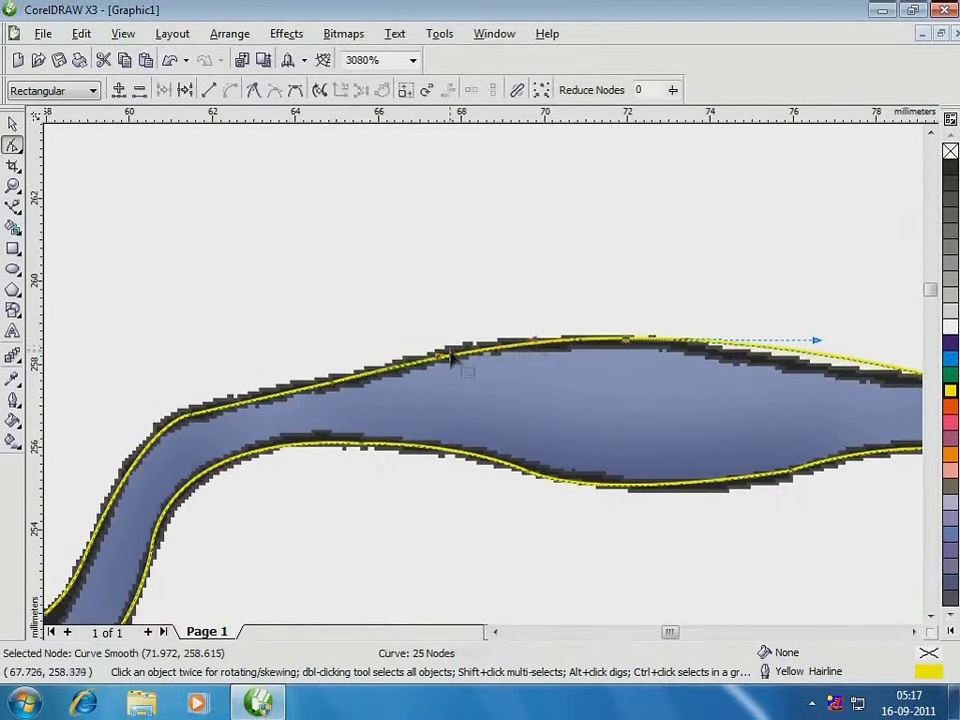
pyautogui.moveTo(450, 352); pyautogui.dragTo(447, 358)
# - Make the node at the left arm's upper outer bend a cusp, and fit it and its curve handle to the outline
pyautogui.moveTo(200, 424); pyautogui.dragTo(205, 422)
pyautogui.scroll(3, 205, 422)
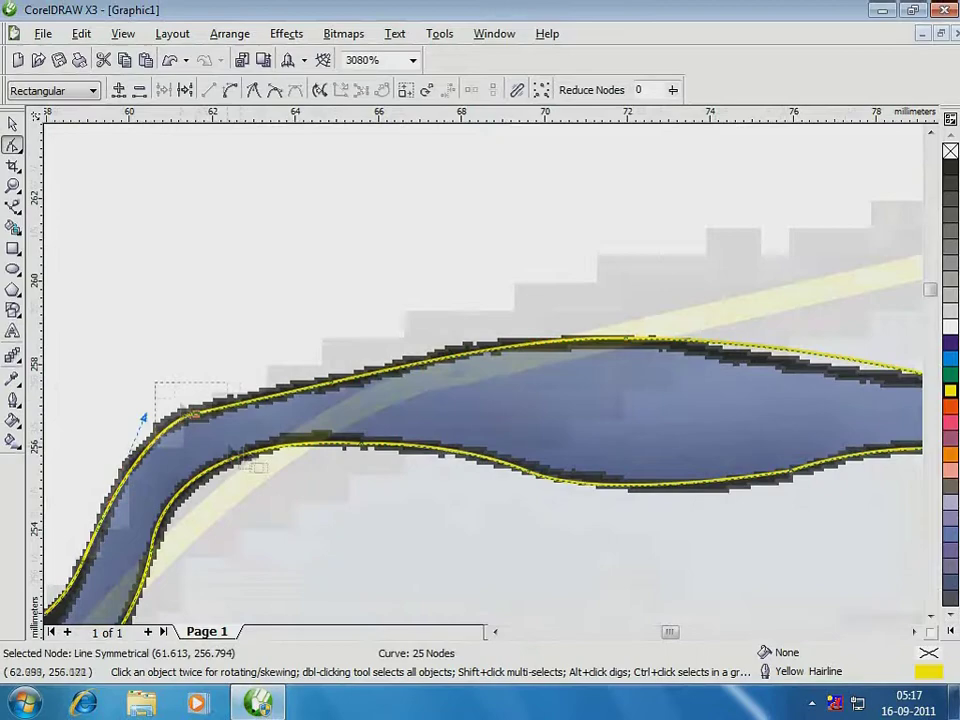
pyautogui.moveTo(419, 384); pyautogui.dragTo(317, 407)
pyautogui.click(253, 90)
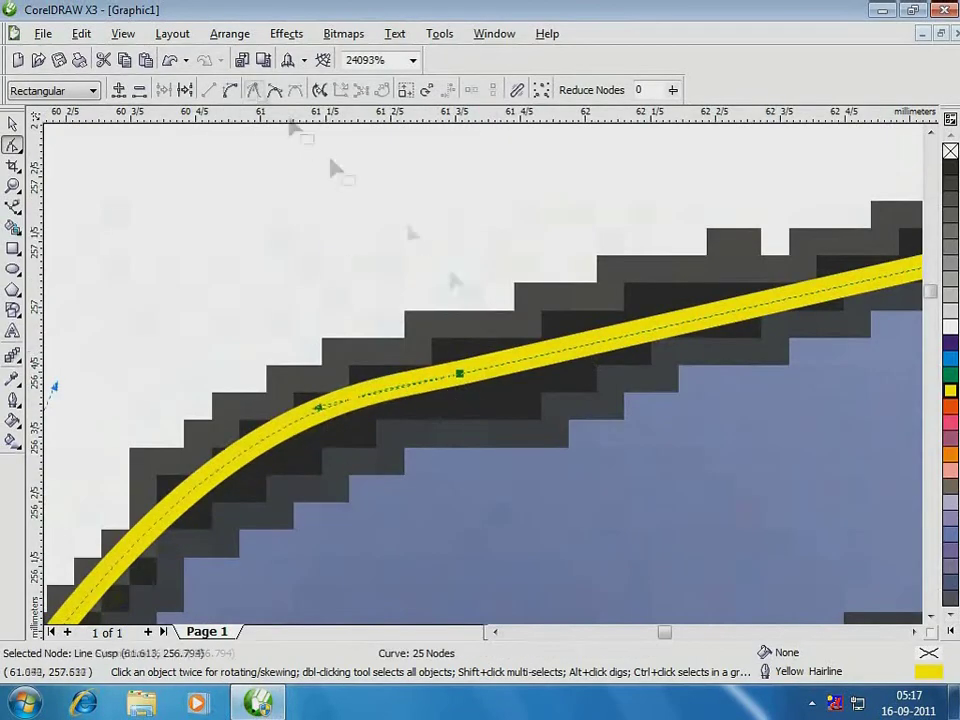
pyautogui.moveTo(460, 374); pyautogui.dragTo(450, 358)
pyautogui.moveTo(308, 392)
pyautogui.mouseDown()
pyautogui.moveTo(308, 408)
pyautogui.moveTo(311, 399)
pyautogui.mouseUp()
pyautogui.scroll(-5, 311, 399)
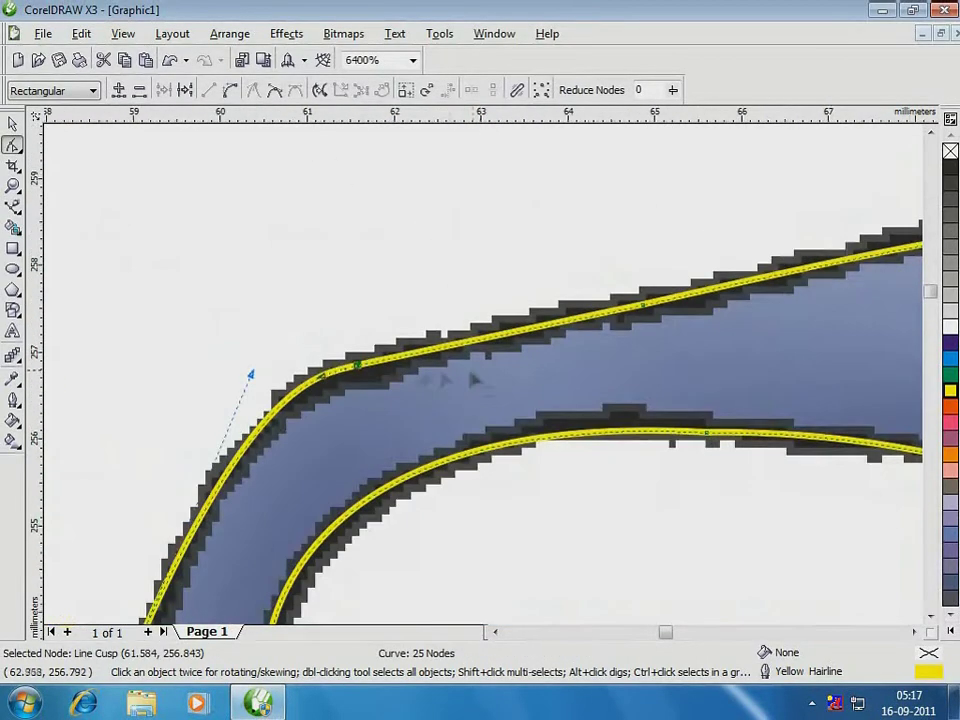
# - Adjust the curve handles along the grip's upper-right edge and the right arm's outer bend to follow the dark outline
pyautogui.press('F2')
pyautogui.moveTo(799, 326); pyautogui.dragTo(655, 432)
pyautogui.click(550, 313)
pyautogui.moveTo(789, 313); pyautogui.dragTo(853, 389)
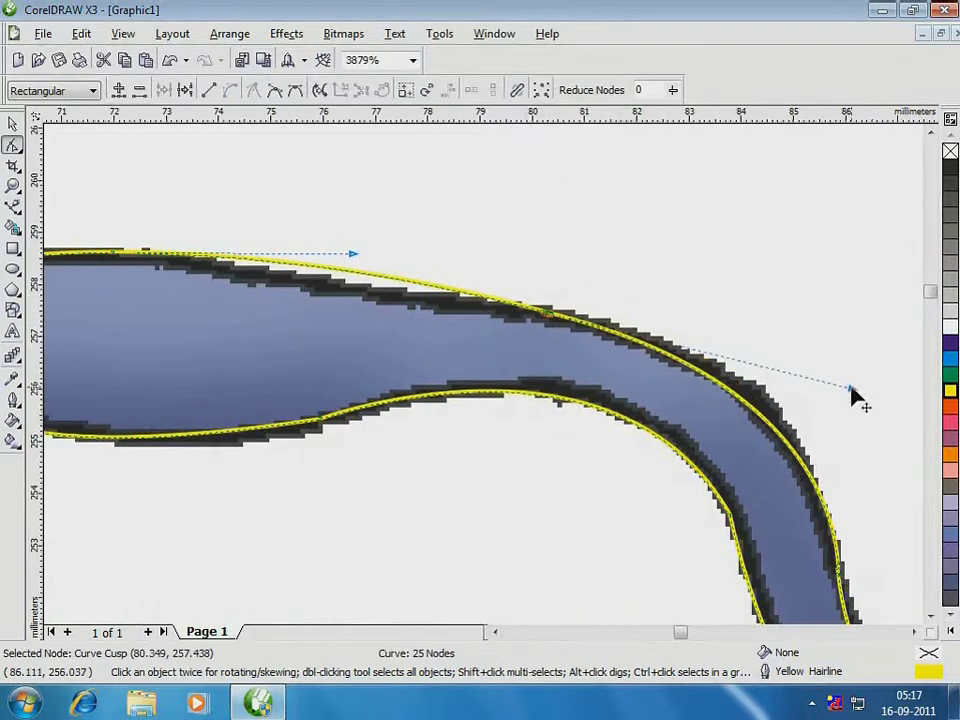
pyautogui.moveTo(358, 253); pyautogui.dragTo(304, 277)
pyautogui.moveTo(548, 313); pyautogui.dragTo(532, 312)
pyautogui.moveTo(853, 389); pyautogui.dragTo(808, 344)
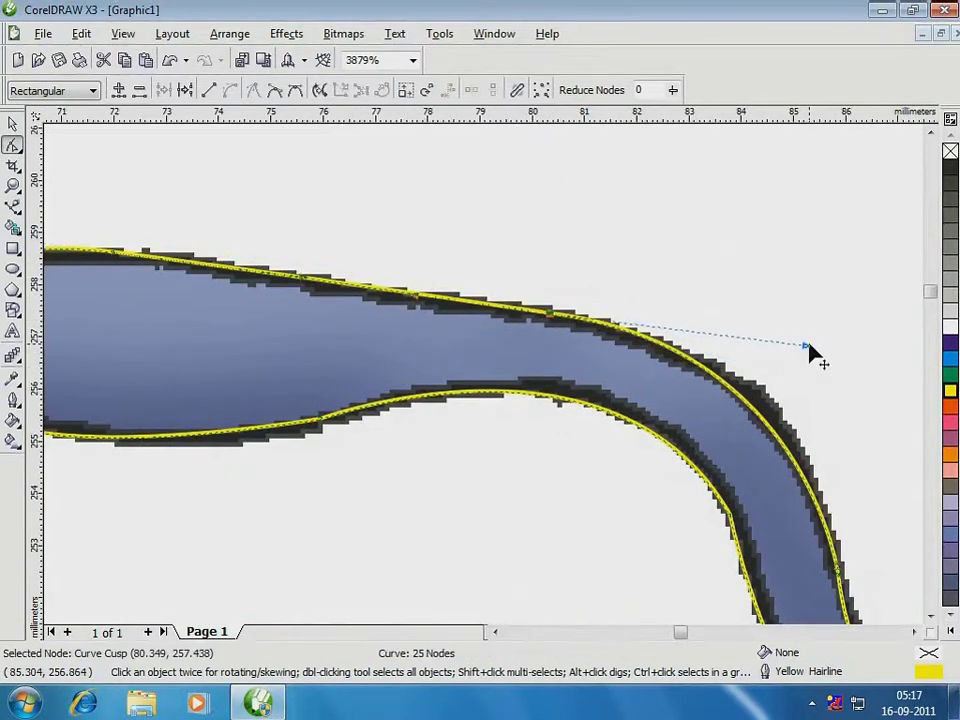
# - Adjust the curve handles of the node at the right arm's inner bend to fit the dark outline
pyautogui.click(732, 516)
pyautogui.moveTo(613, 315); pyautogui.dragTo(664, 338)
pyautogui.moveTo(738, 522); pyautogui.dragTo(755, 564)
# - Refine the underside of the grip by adjusting the nodes at both ends of its bulge
pyautogui.scroll(-5, 489, 347)
pyautogui.scroll(3, 489, 352)
pyautogui.scroll(-1, 404, 345)
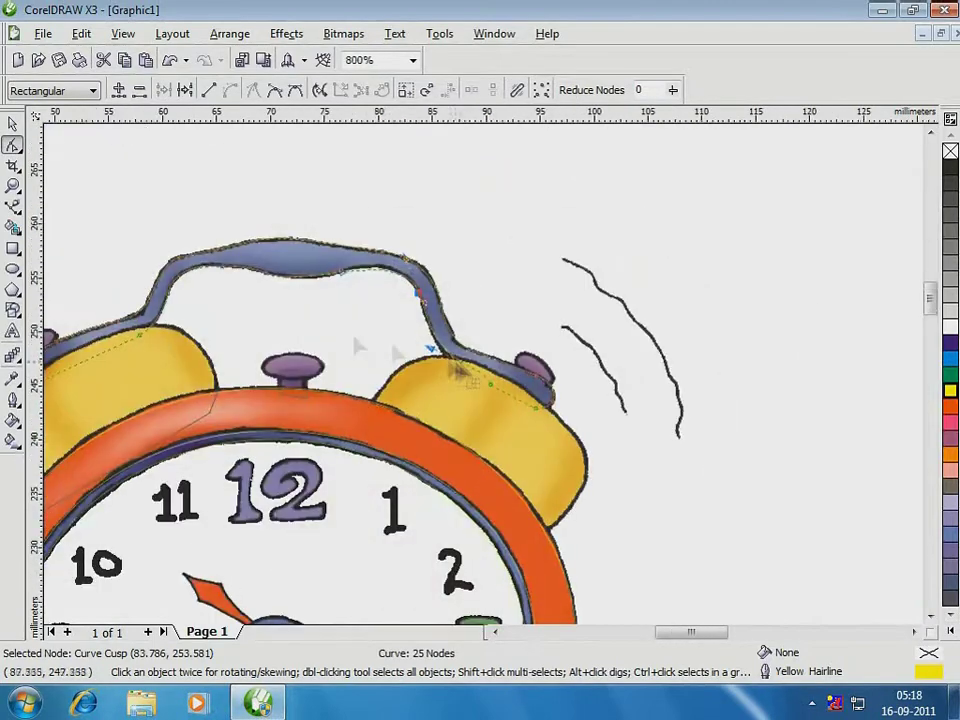
pyautogui.scroll(3, 300, 262)
pyautogui.moveTo(773, 430)
pyautogui.mouseDown()
pyautogui.moveTo(772, 445)
pyautogui.moveTo(636, 467)
pyautogui.moveTo(776, 441)
pyautogui.mouseUp()
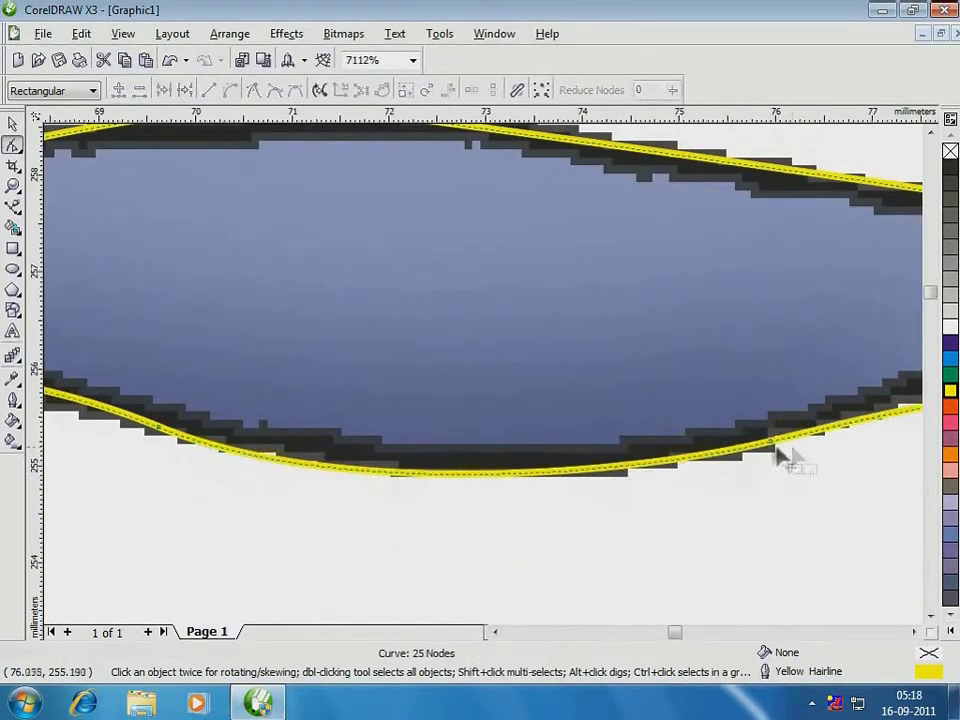
pyautogui.moveTo(333, 497); pyautogui.dragTo(347, 490)
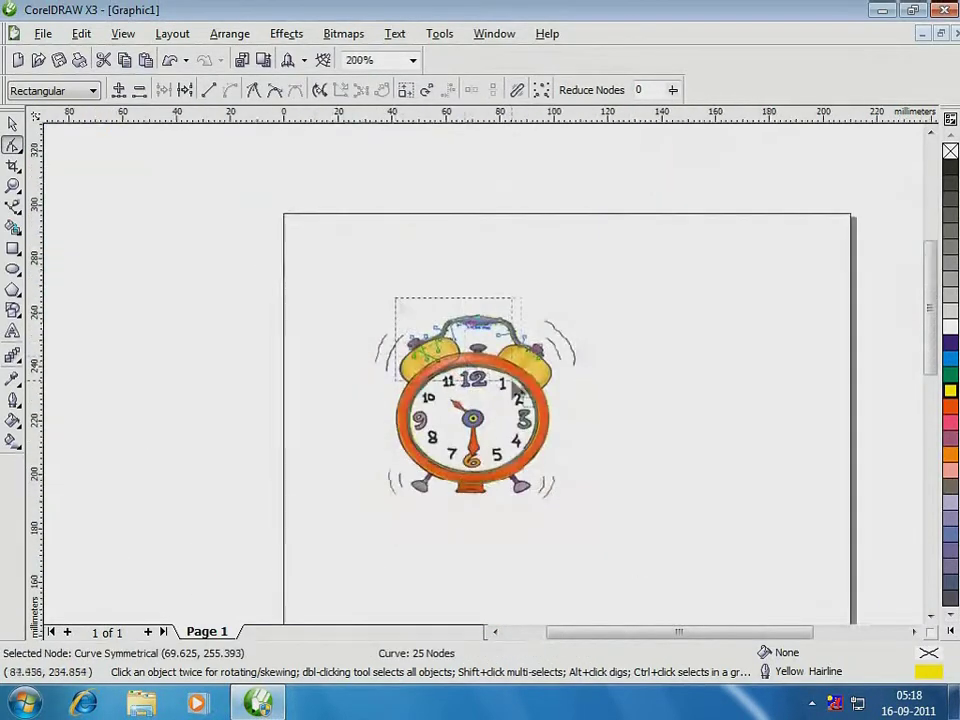
# - Draw a rectangle about 2.7 by 1.0 mm above the left bell's purple knob and round all corners fully
pyautogui.scroll(3, 553, 396)
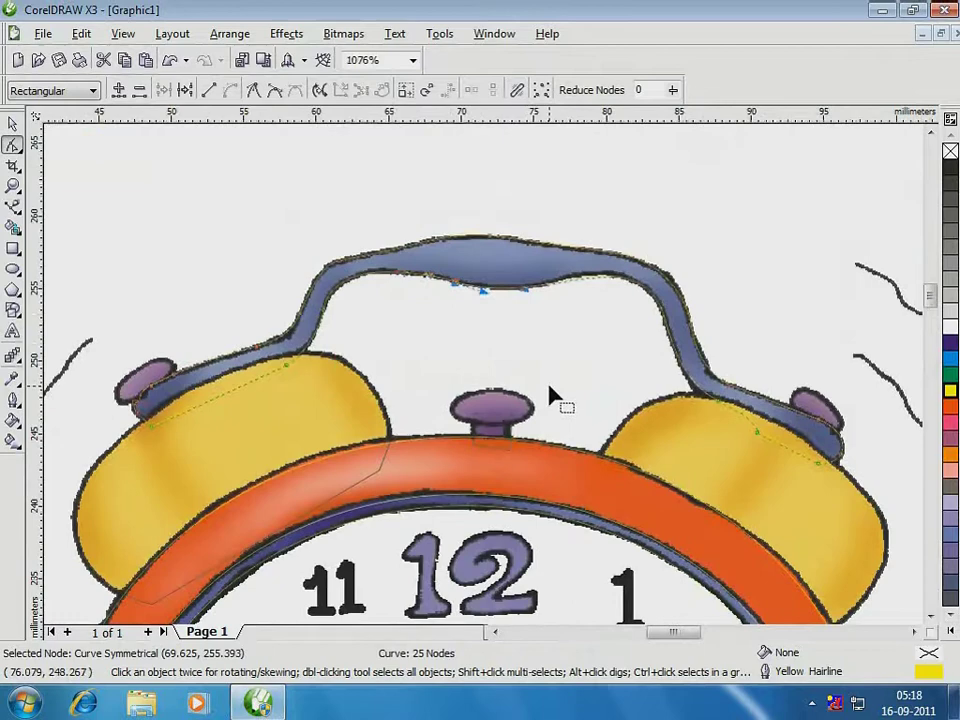
pyautogui.click(14, 123)
pyautogui.click(250, 250)
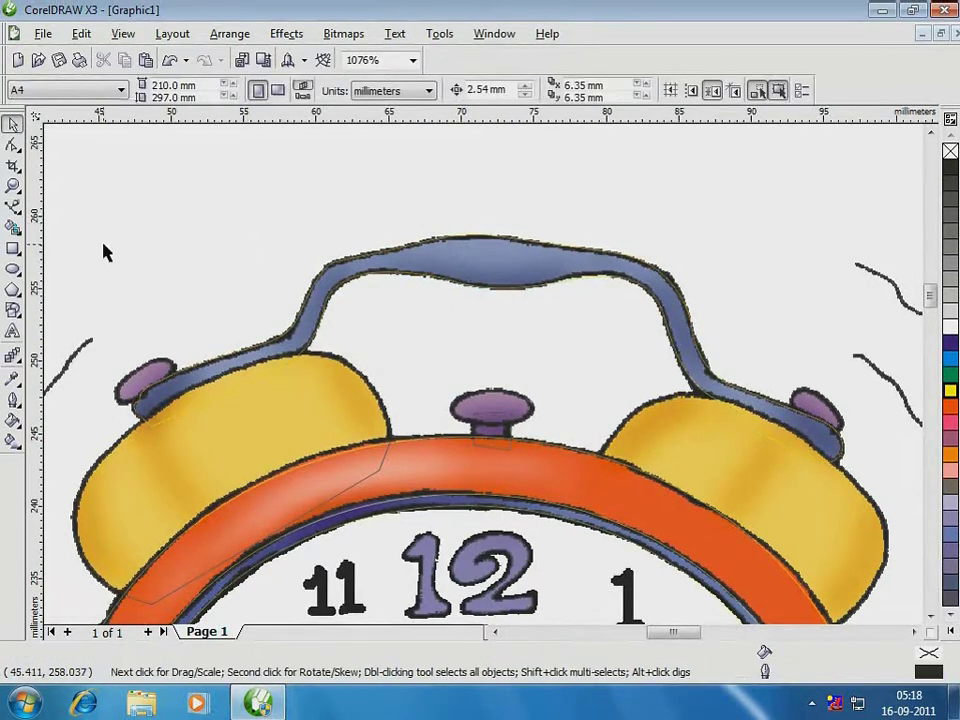
pyautogui.press('F2')
pyautogui.moveTo(84, 321); pyautogui.dragTo(291, 471)
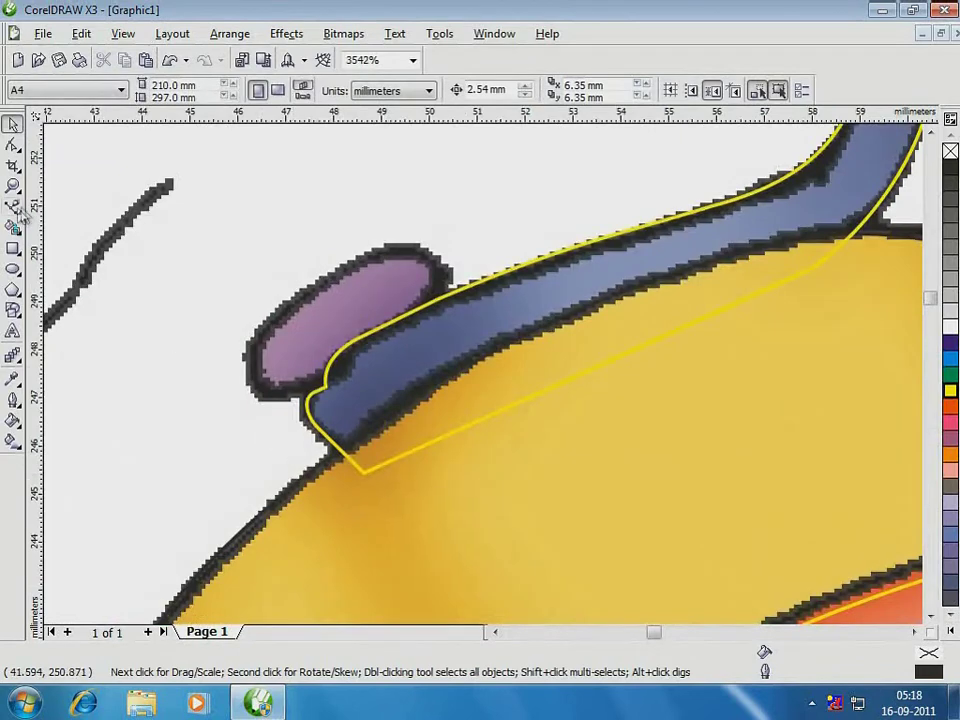
pyautogui.click(14, 249)
pyautogui.moveTo(271, 176); pyautogui.dragTo(404, 225)
pyautogui.click(14, 145)
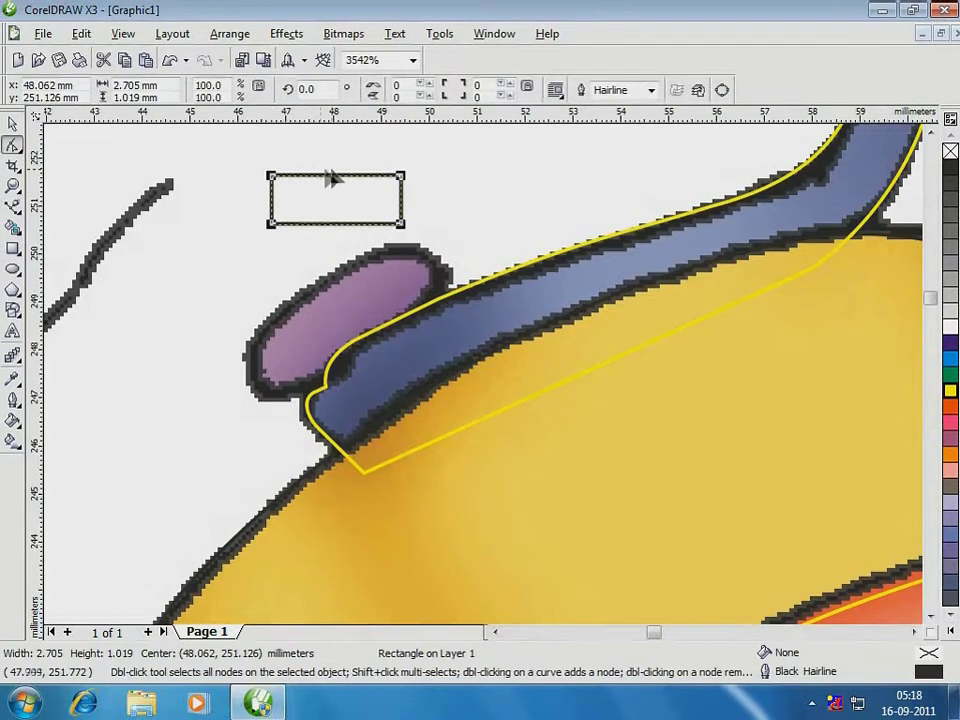
pyautogui.moveTo(272, 177); pyautogui.dragTo(317, 185)
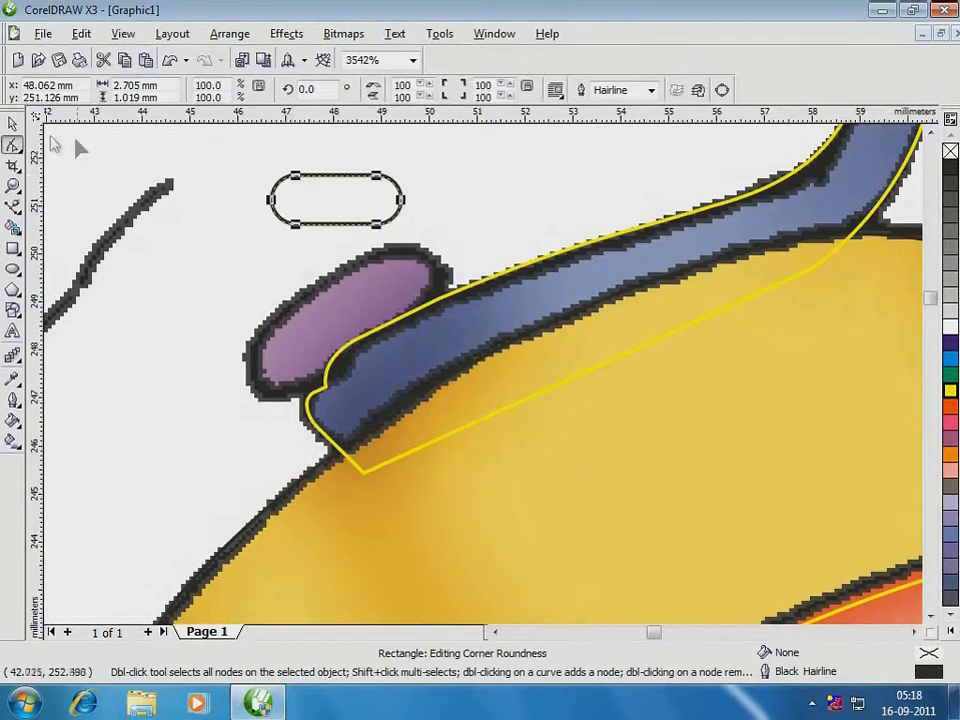
# - Rotate the rounded rectangle counter-clockwise to match the slant of the left purple knob
pyautogui.click(13, 123)
pyautogui.click(334, 201)
pyautogui.moveTo(411, 219); pyautogui.dragTo(403, 146)
pyautogui.click(378, 207)
pyautogui.click(377, 204)
pyautogui.moveTo(405, 243); pyautogui.dragTo(362, 306)
pyautogui.hotkey('ctrl', 'z')
pyautogui.click(319, 188)
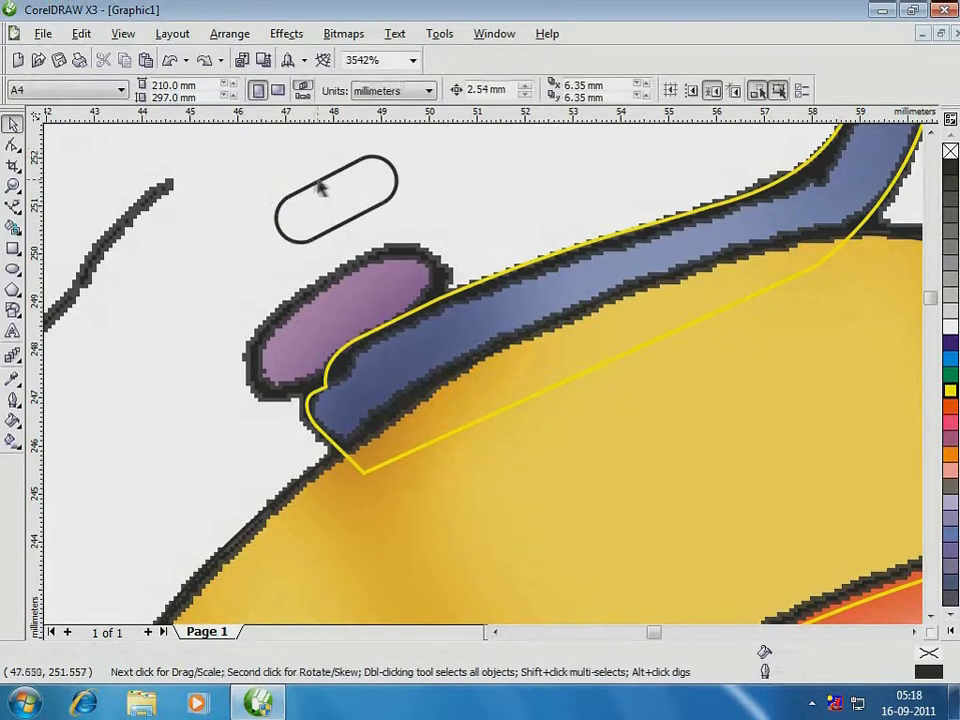
# - Place the rounded rectangle over the left purple knob and enlarge it to fit the knob's outline
pyautogui.moveTo(325, 179); pyautogui.dragTo(344, 300)
pyautogui.moveTo(286, 268); pyautogui.dragTo(245, 239)
pyautogui.moveTo(323, 275); pyautogui.dragTo(340, 278)
# - Copy the knob shape to the right bell, mirror it horizontally, and position it over the right purple knob
pyautogui.press('F3')
pyautogui.moveTo(469, 380); pyautogui.dragTo(769, 425)
pyautogui.press('F2')
pyautogui.click(374, 86)
pyautogui.moveTo(368, 286); pyautogui.dragTo(350, 379)
pyautogui.click(484, 383)
# - Make concentric scaled-down copies of the inner dial ellipse for the hub's rings, the smallest about 1.4 by 1.2 mm
pyautogui.scroll(-1, 484, 383)
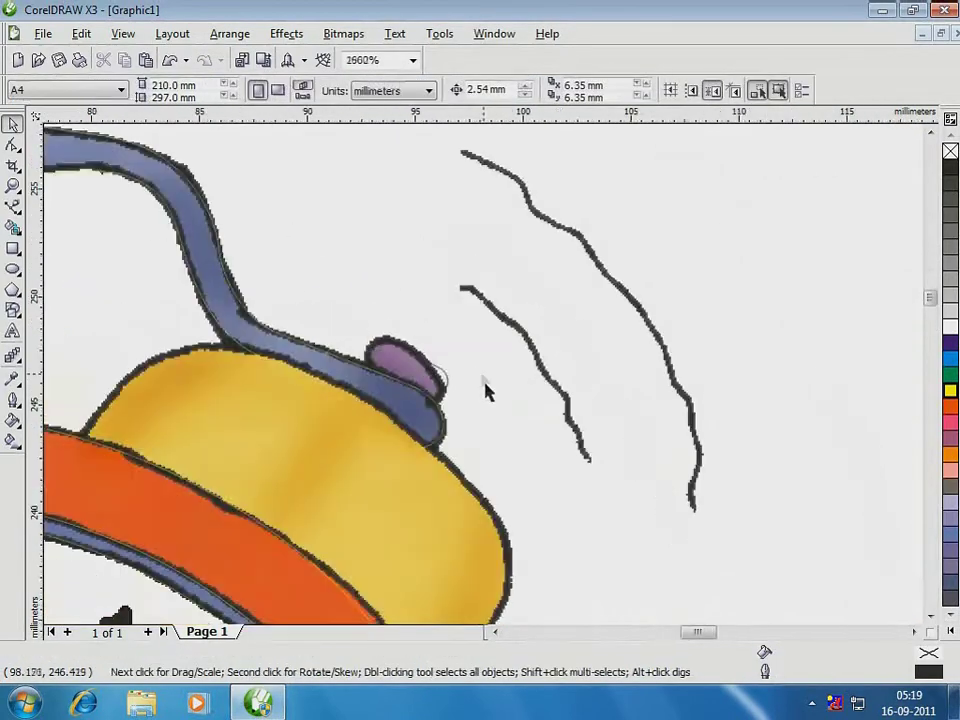
pyautogui.scroll(-5, 485, 390)
pyautogui.scroll(4, 460, 382)
pyautogui.click(873, 280)
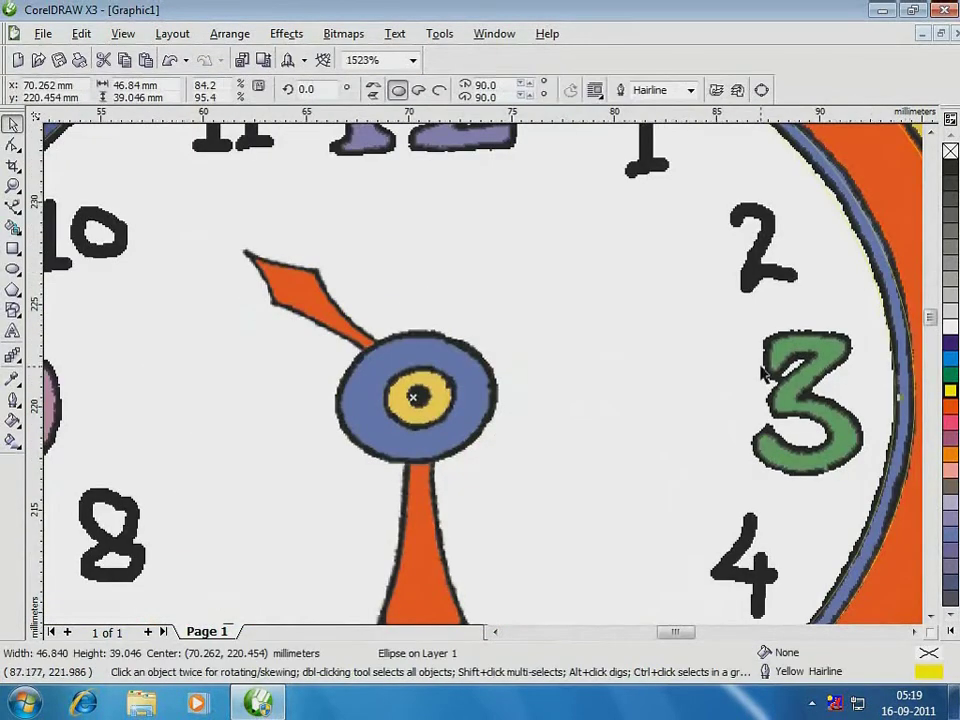
pyautogui.scroll(-1, 767, 367)
pyautogui.moveTo(560, 176); pyautogui.dragTo(316, 383)
# - Trace the hour hand with a closed Bezier curve starting and ending at the hub's edge
pyautogui.press('F2')
pyautogui.moveTo(186, 283); pyautogui.dragTo(354, 433)
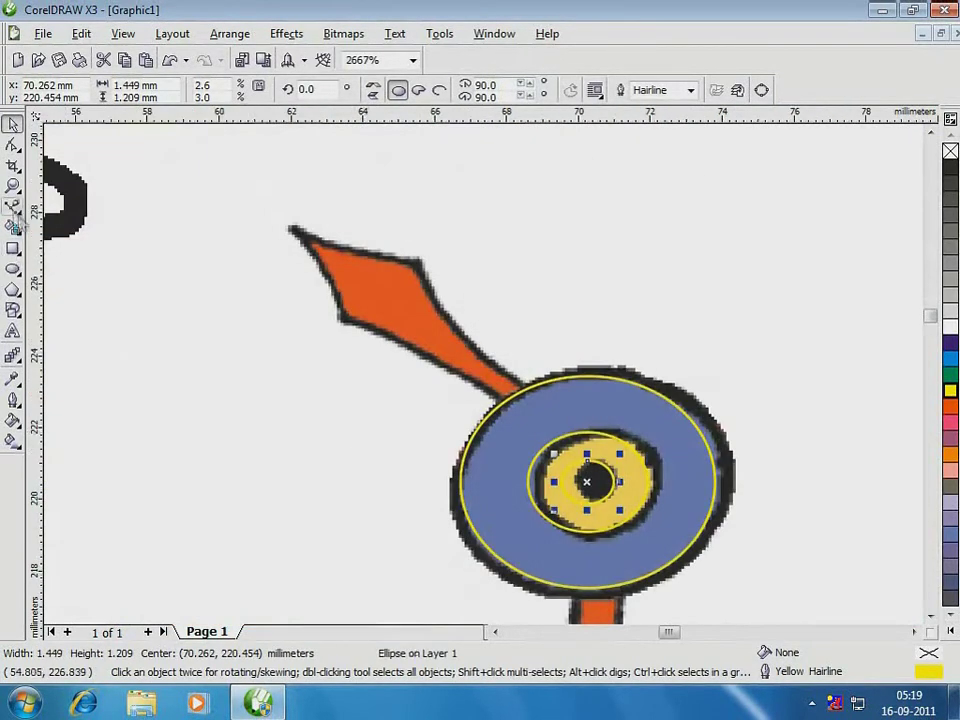
pyautogui.click(13, 207)
pyautogui.click(503, 403)
pyautogui.moveTo(345, 320); pyautogui.dragTo(267, 304)
pyautogui.moveTo(291, 230); pyautogui.dragTo(255, 197)
pyautogui.moveTo(419, 262); pyautogui.dragTo(512, 260)
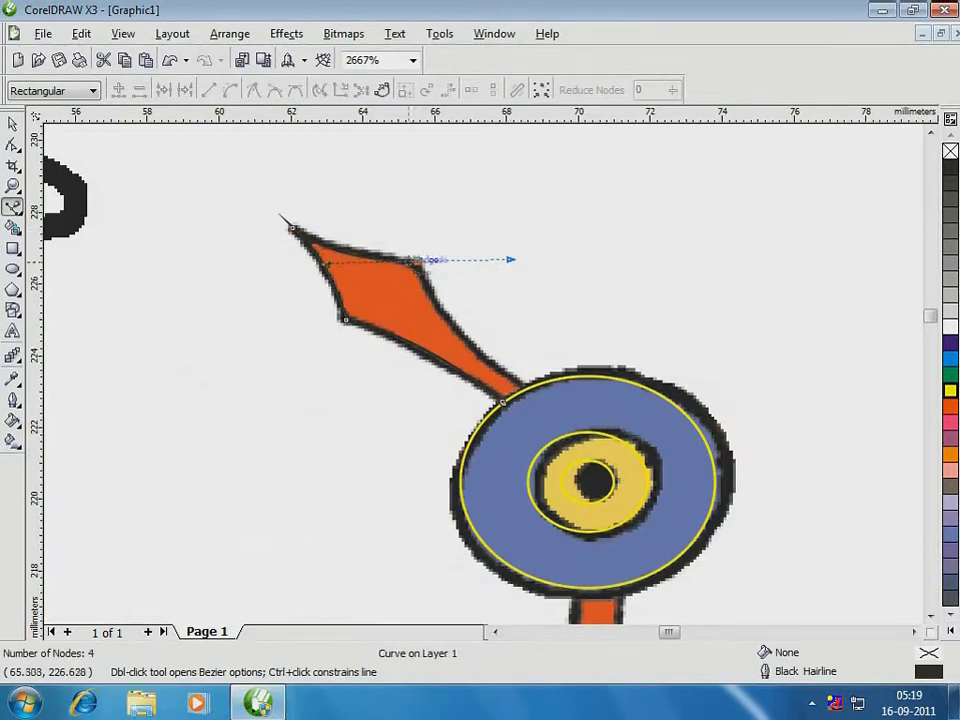
pyautogui.moveTo(525, 387); pyautogui.dragTo(607, 433)
pyautogui.click(503, 403)
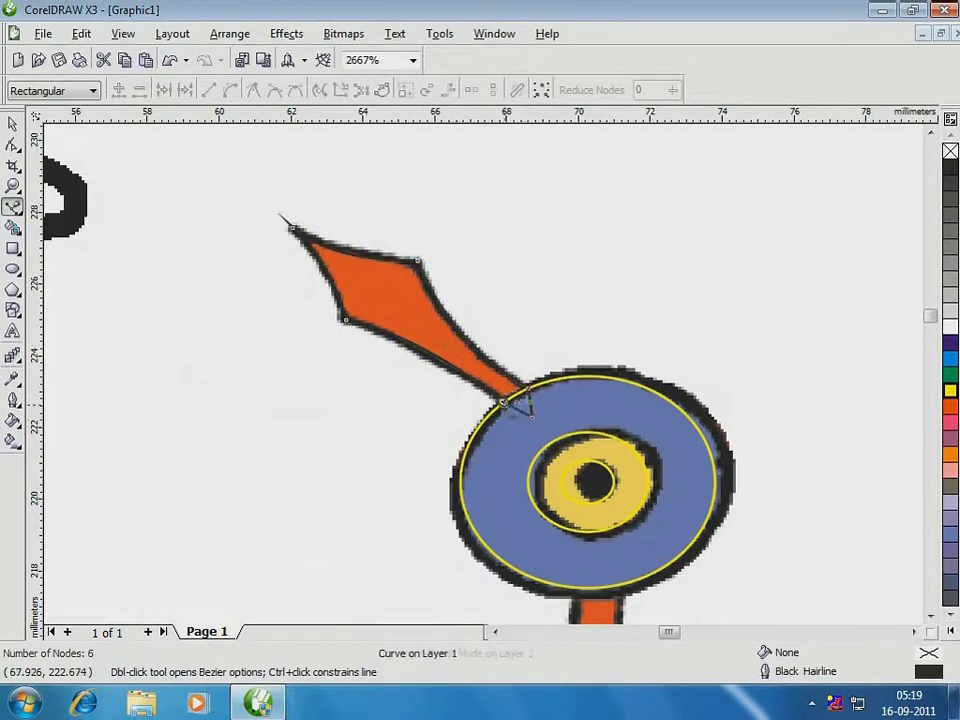
# - Trace the minute hand with a Bezier curve from inside the hub down its left edge, around the tip to the right corner
pyautogui.scroll(-2, 575, 466)
pyautogui.press('F2')
pyautogui.moveTo(452, 376); pyautogui.dragTo(546, 512)
pyautogui.click(456, 196)
pyautogui.click(436, 216)
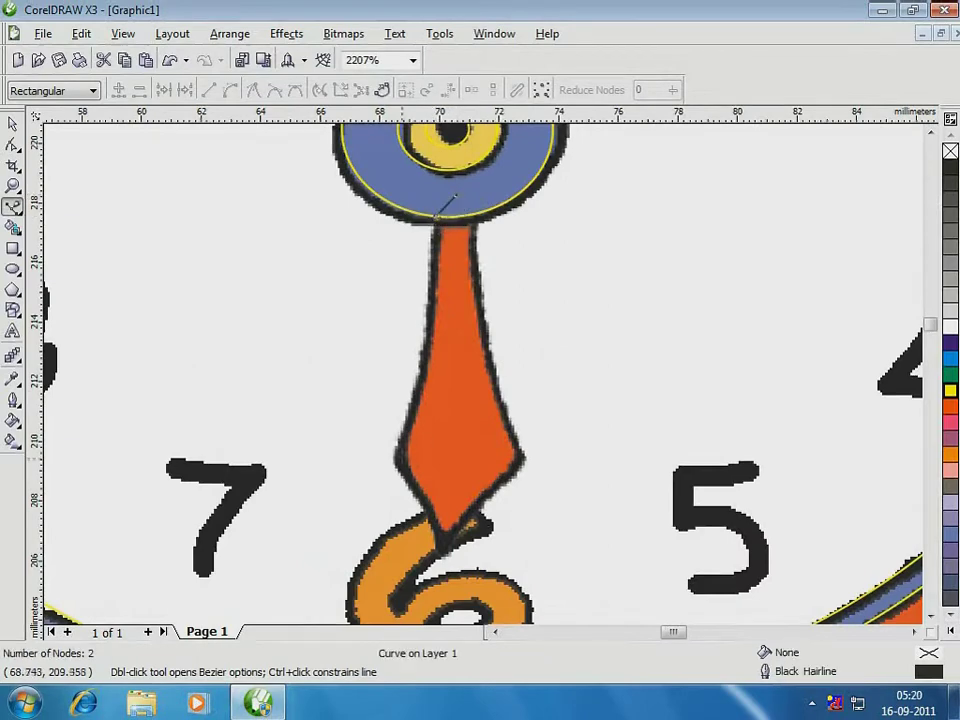
pyautogui.moveTo(402, 456); pyautogui.dragTo(375, 510)
pyautogui.doubleClick(402, 456)
pyautogui.click(446, 548)
pyautogui.moveTo(522, 457); pyautogui.dragTo(566, 451)
pyautogui.moveTo(565, 439); pyautogui.dragTo(569, 425)
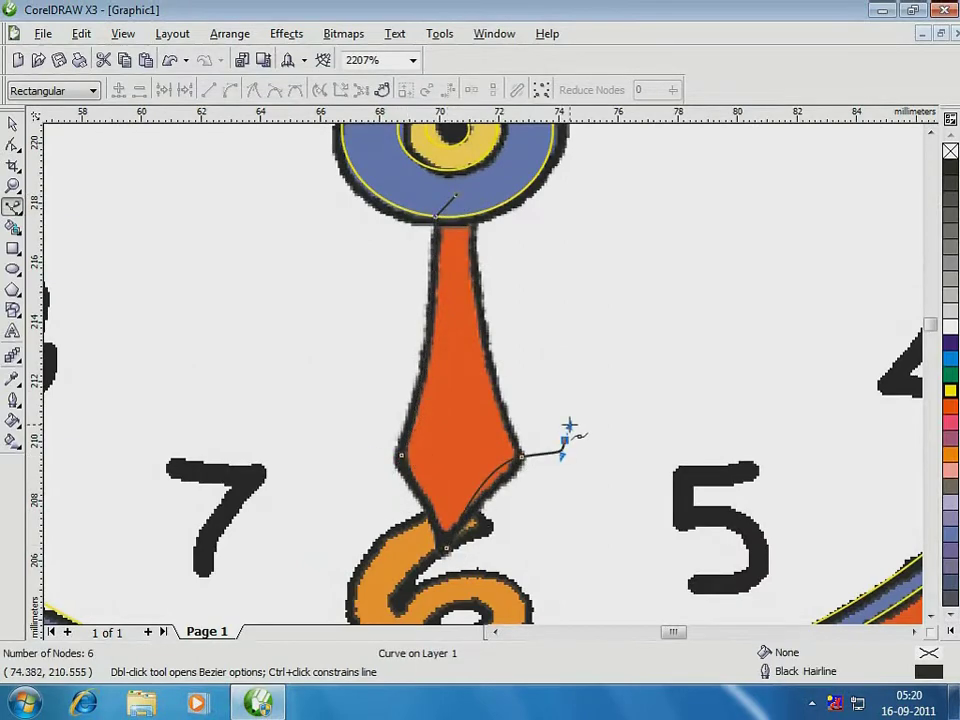
pyautogui.hotkey('ctrl', 'z')
pyautogui.moveTo(519, 458); pyautogui.dragTo(535, 463)
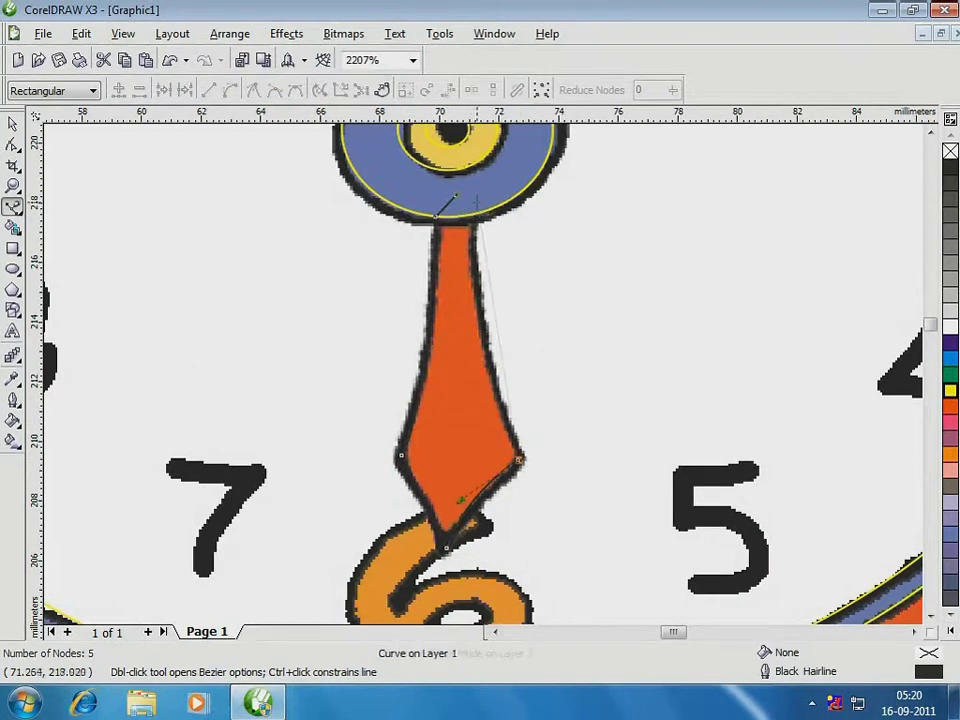
pyautogui.moveTo(477, 203); pyautogui.dragTo(500, 149)
pyautogui.hotkey('ctrl', 'z')
pyautogui.click(457, 196)
pyautogui.hotkey('ctrl', 'z')
# - Continue the minute hand's curve up its right edge and close it inside the hub
pyautogui.moveTo(477, 203); pyautogui.dragTo(500, 149)
pyautogui.click(457, 195)
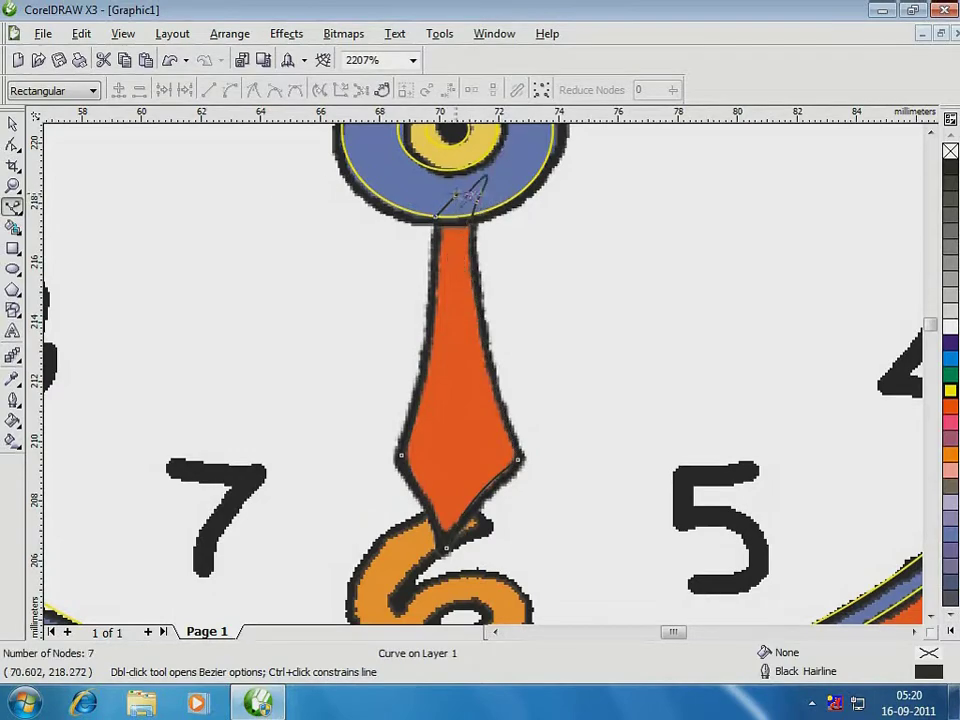
pyautogui.click(477, 203)
pyautogui.click(458, 196)
pyautogui.click(12, 124)
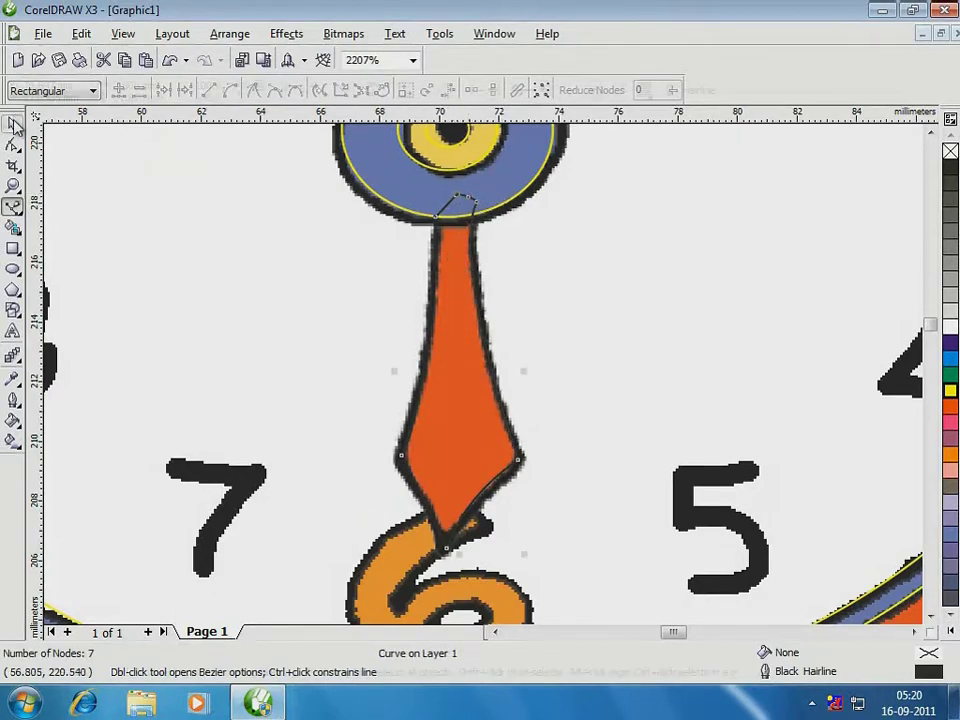
# - Move the traced clock shapes off the bitmap to inspect them, and undo the move
pyautogui.scroll(-2, 489, 373)
pyautogui.scroll(-2, 490, 378)
pyautogui.scroll(3, 490, 370)
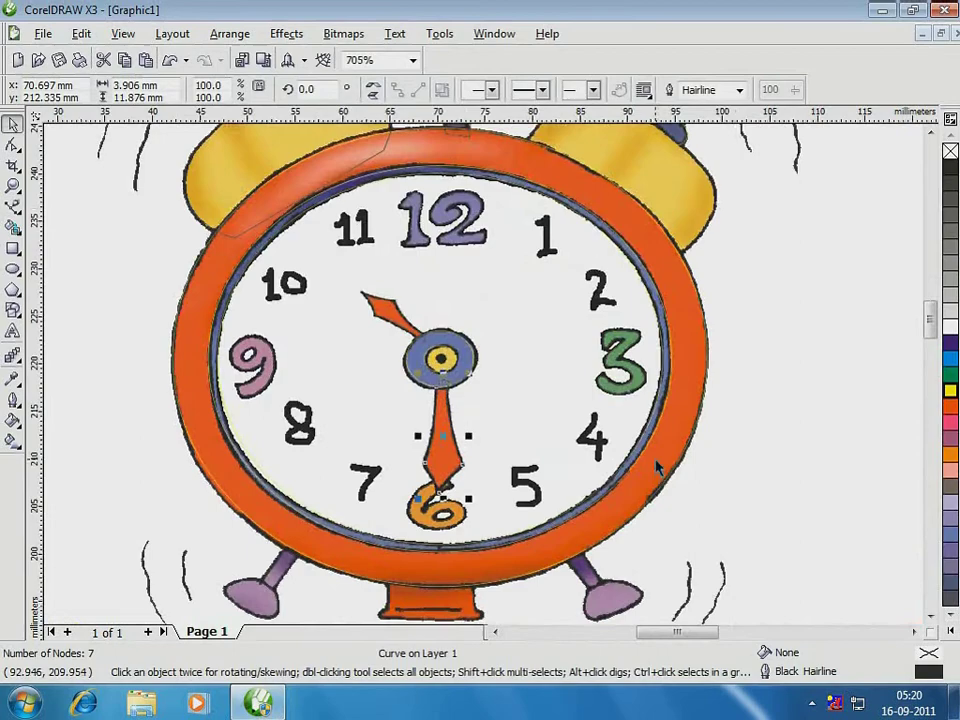
pyautogui.scroll(-2, 656, 465)
pyautogui.moveTo(294, 195); pyautogui.dragTo(588, 461)
pyautogui.moveTo(418, 345); pyautogui.dragTo(637, 346)
pyautogui.hotkey('ctrl', 'z')
# - Trace the left half of the orange base with a Bezier curve to its bottom centre and give it a yellow outline
pyautogui.press('F2')
pyautogui.moveTo(337, 378); pyautogui.dragTo(515, 440)
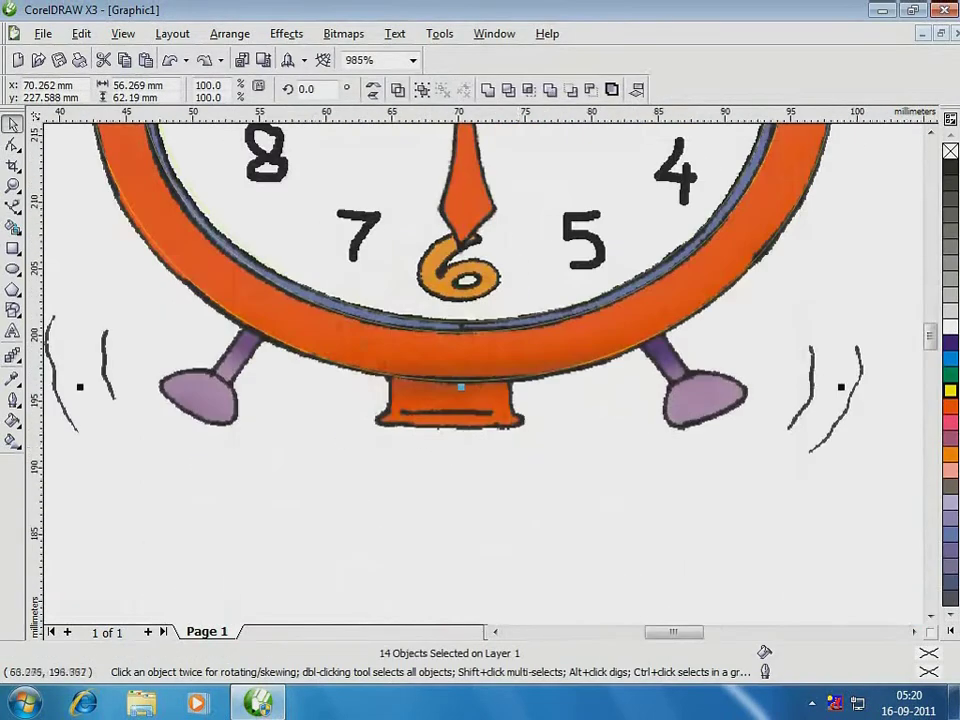
pyautogui.scroll(4, 435, 382)
pyautogui.press('space')
pyautogui.click(205, 224)
pyautogui.click(205, 347)
pyautogui.moveTo(172, 395); pyautogui.dragTo(222, 417)
pyautogui.click(382, 416)
pyautogui.click(12, 124)
pyautogui.rightClick(950, 391)
# - Mirror a copy of the base's half outline to its right side and weld both halves
pyautogui.moveTo(154, 319); pyautogui.dragTo(454, 345)
pyautogui.rightClick(454, 345)
pyautogui.keyDown('shift'); pyautogui.click(206, 243); pyautogui.keyUp('shift')
pyautogui.click(486, 91)
# - Join the two nodes at the base's bottom centre and close the outline with a straight line across its upper ends
pyautogui.click(12, 146)
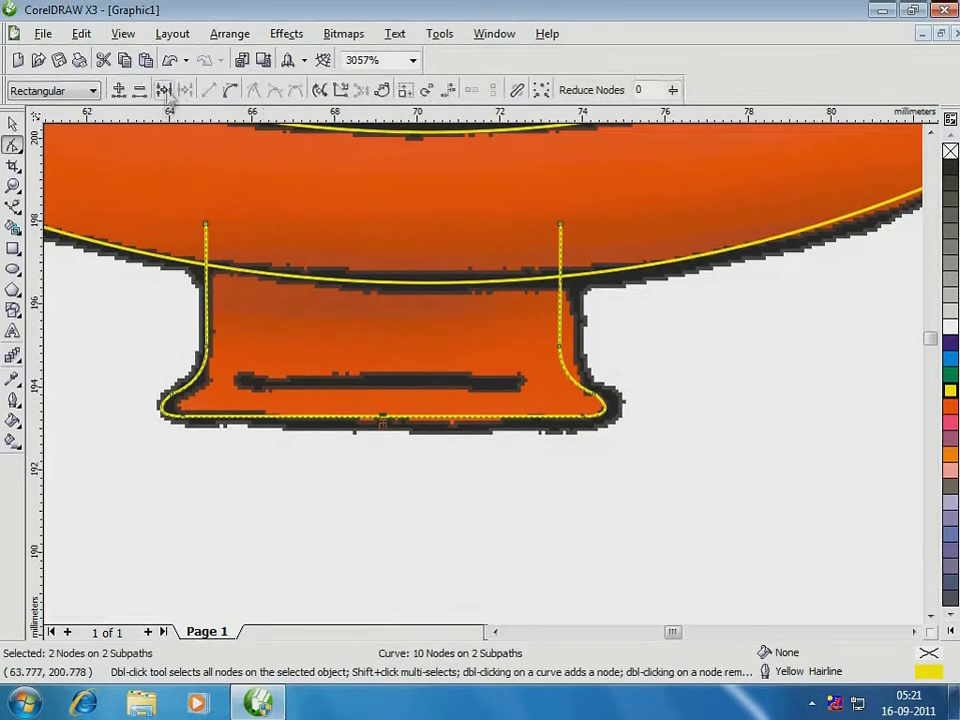
pyautogui.click(165, 91)
pyautogui.click(12, 207)
pyautogui.click(560, 223)
pyautogui.click(206, 223)
# - Trace the left foot's pad with a Bezier curve from its right edge over the top and left tip to the underside
pyautogui.press('F3')
pyautogui.press('F3')
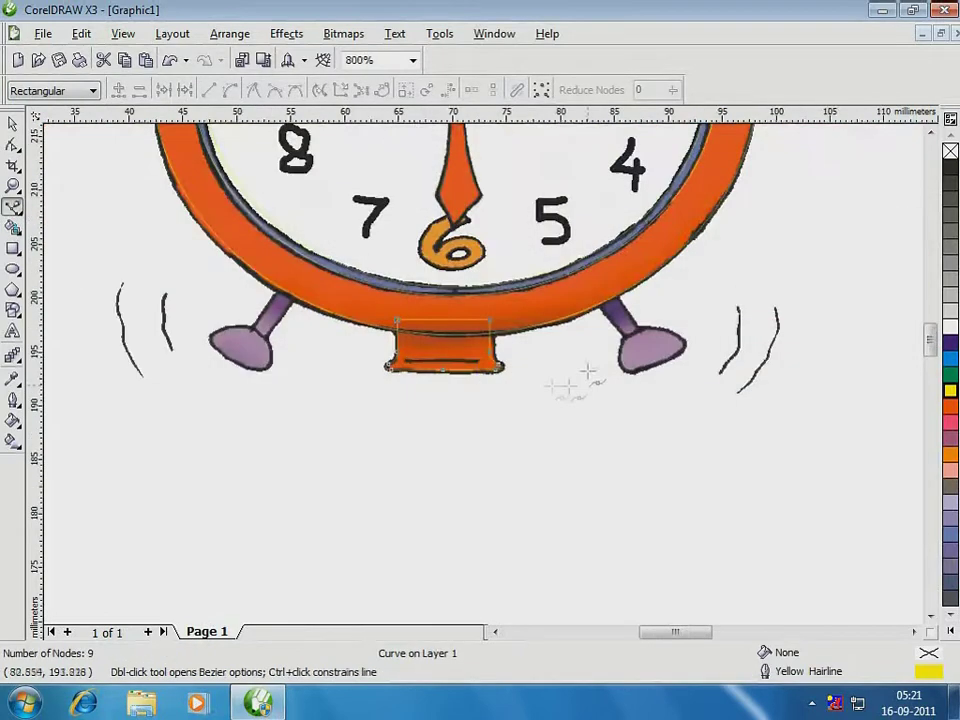
pyautogui.press('F2')
pyautogui.moveTo(159, 242); pyautogui.dragTo(476, 467)
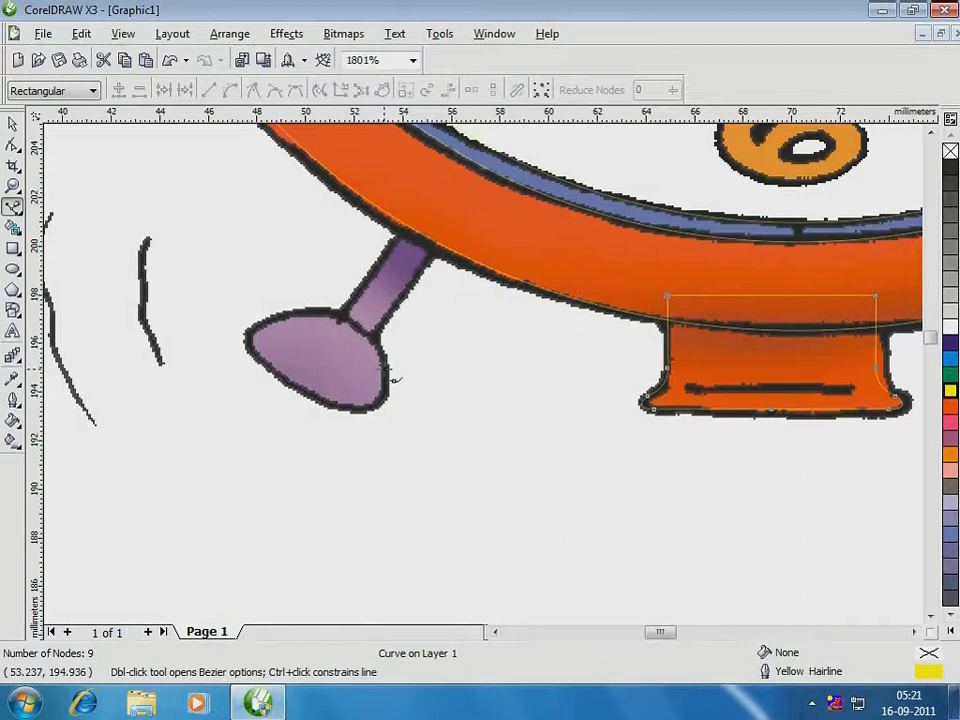
pyautogui.click(383, 368)
pyautogui.click(306, 312)
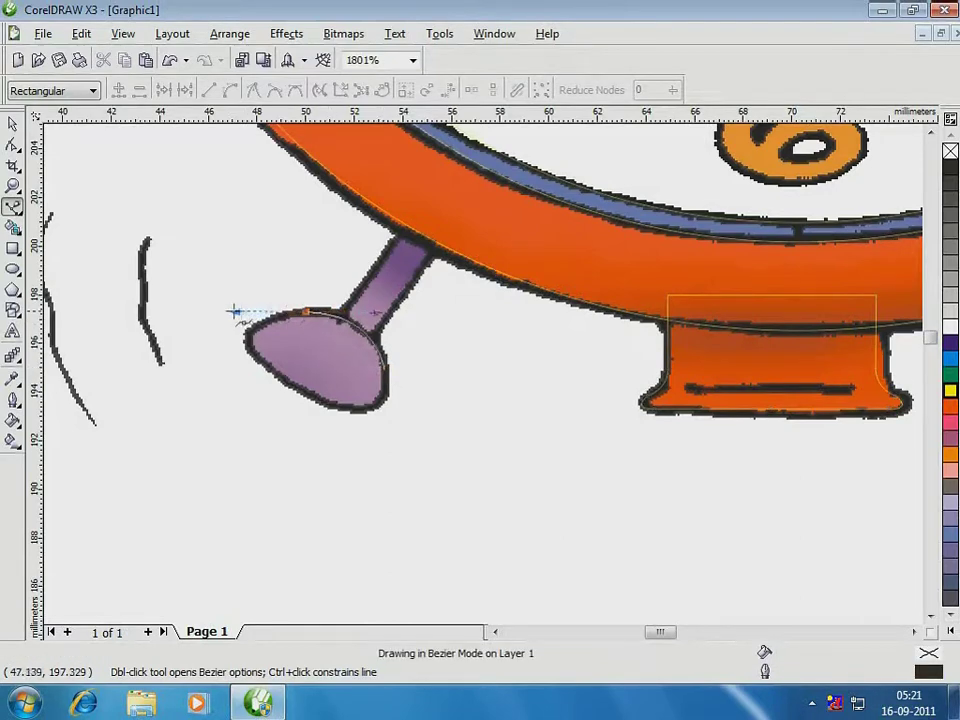
pyautogui.moveTo(225, 311); pyautogui.dragTo(225, 311)
pyautogui.moveTo(260, 358); pyautogui.dragTo(308, 398)
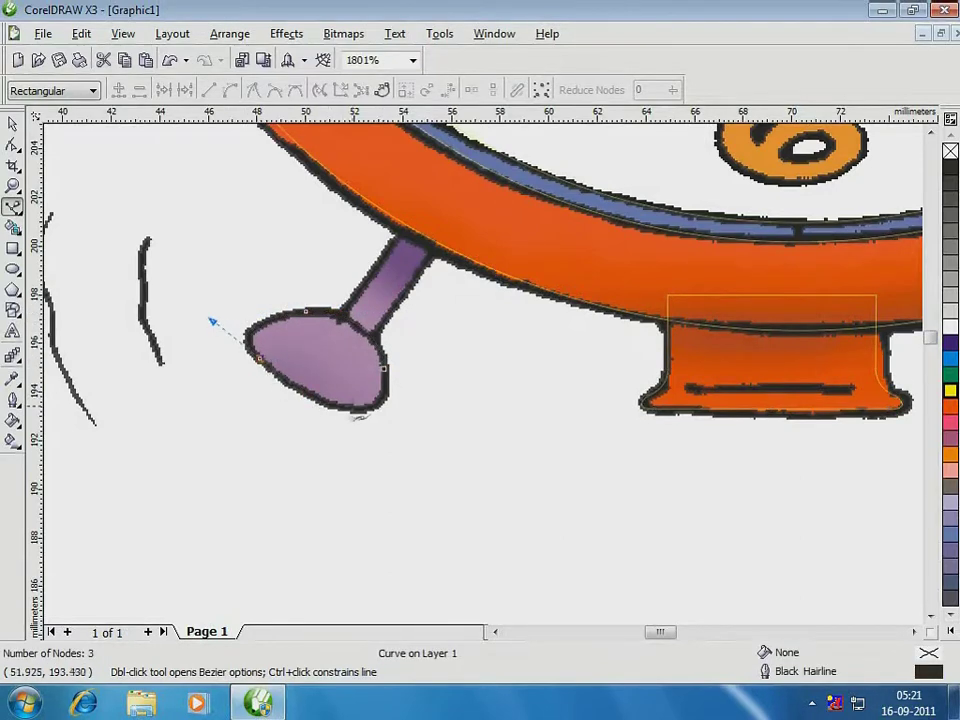
pyautogui.click(332, 405)
# - Continue the pad's curve around the lower-right corner and close it at the starting node
pyautogui.moveTo(383, 390); pyautogui.dragTo(397, 362)
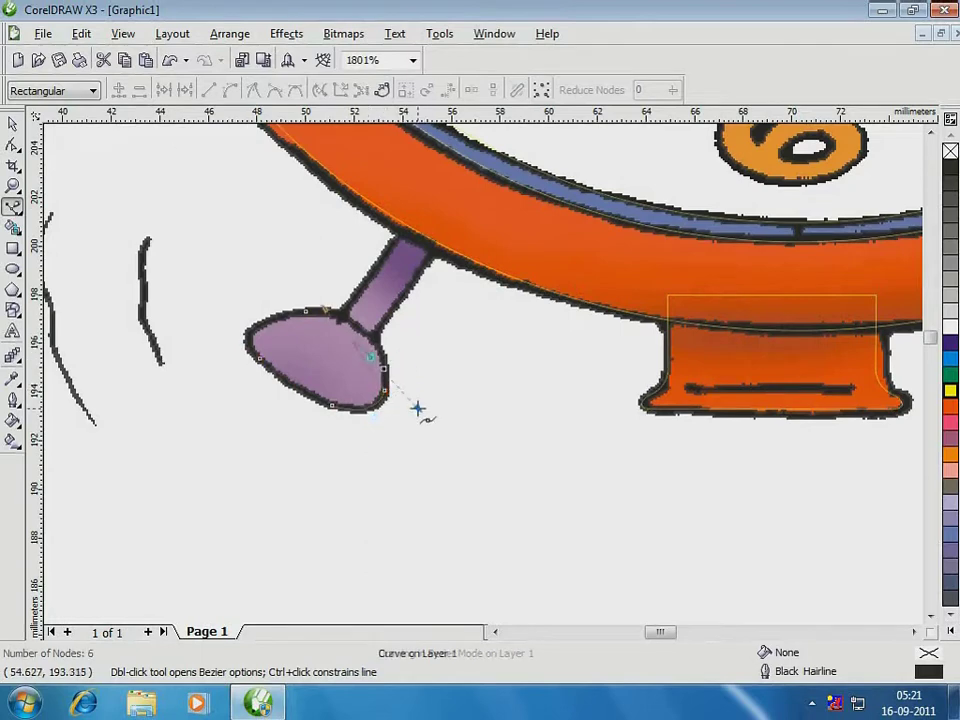
pyautogui.scroll(3, 382, 386)
pyautogui.doubleClick(401, 418)
pyautogui.click(401, 332)
pyautogui.click(393, 270)
# - Give the left foot's pad a yellow outline and delete the two surplus nodes on its right edge
pyautogui.press('F10')
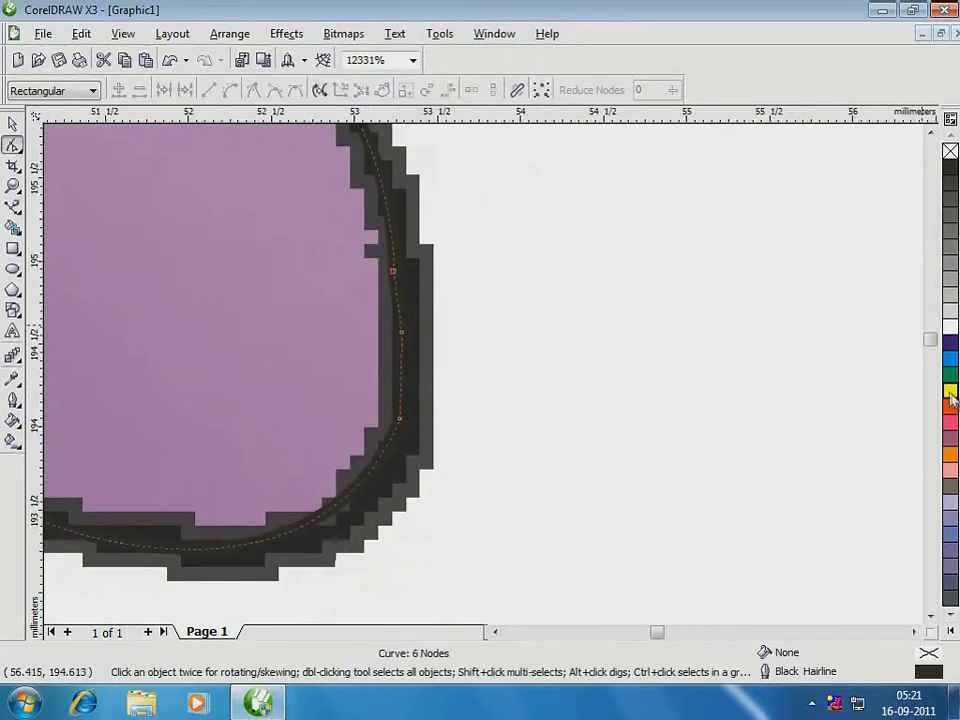
pyautogui.rightClick(951, 392)
pyautogui.doubleClick(401, 332)
pyautogui.doubleClick(393, 271)
# - Adjust the curve handle of the pad's remaining right-edge node to follow the dark outline
pyautogui.scroll(-1, 446, 302)
pyautogui.click(458, 437)
pyautogui.moveTo(452, 265); pyautogui.dragTo(507, 328)
# - Trace the left leg's stem with a closed four-cornered straight-line shape overlapping the clock rim and the pad
pyautogui.scroll(-2, 507, 328)
pyautogui.scroll(1, 520, 255)
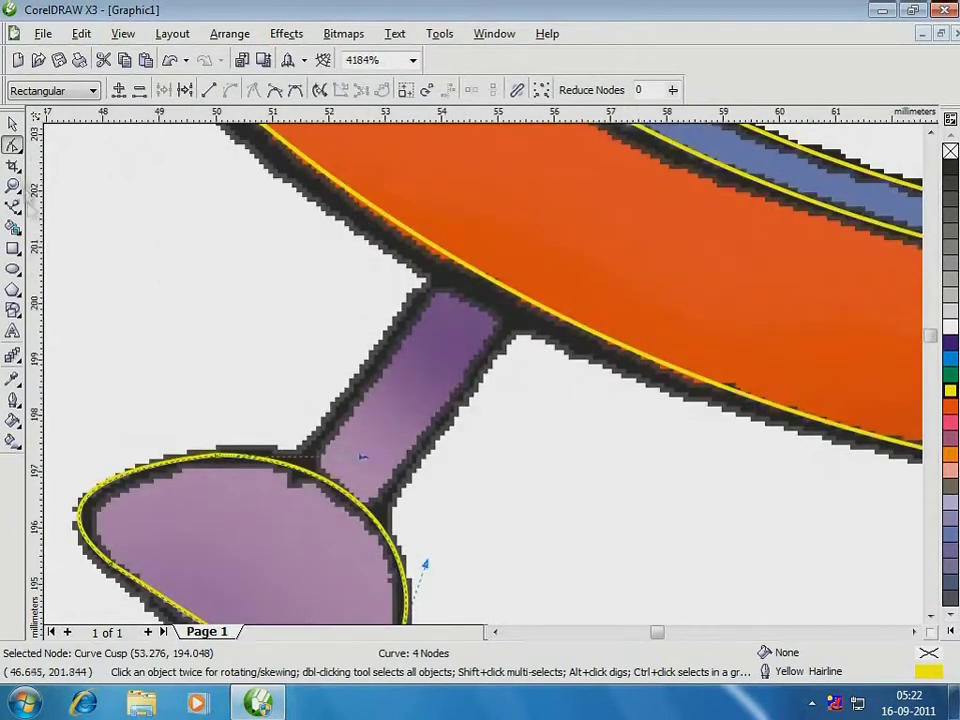
pyautogui.click(280, 486)
pyautogui.click(463, 232)
pyautogui.click(561, 284)
pyautogui.click(364, 549)
pyautogui.click(280, 485)
pyautogui.press('space')
pyautogui.click(157, 263)
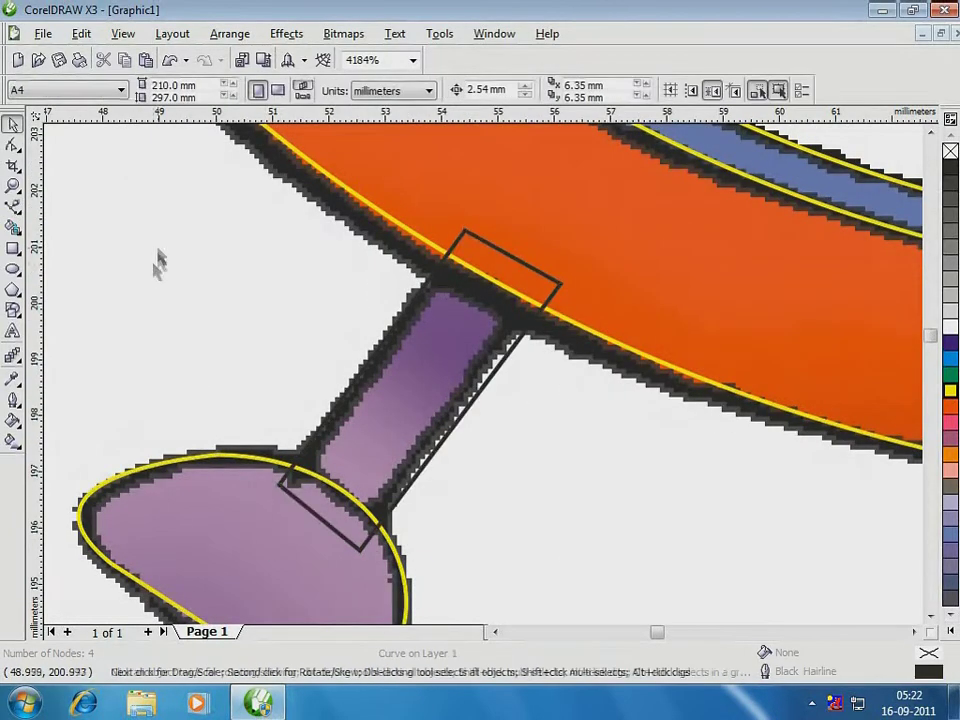
# - Copy the left leg's stem and pad together to the clock's right leg
pyautogui.scroll(-2, 587, 408)
pyautogui.scroll(-1, 491, 383)
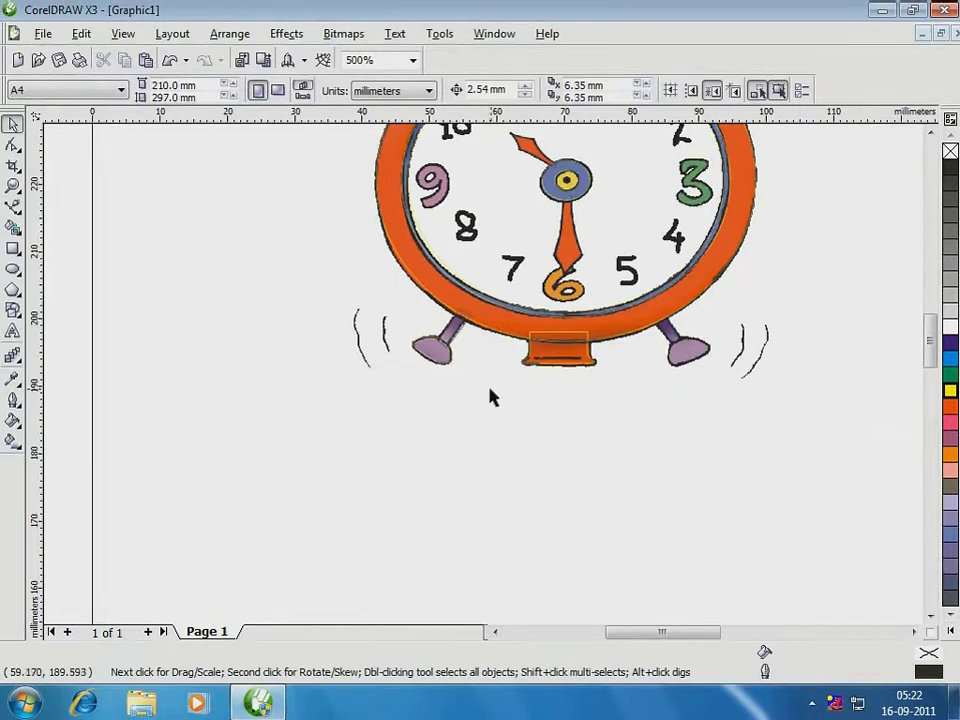
pyautogui.moveTo(490, 396); pyautogui.dragTo(402, 293)
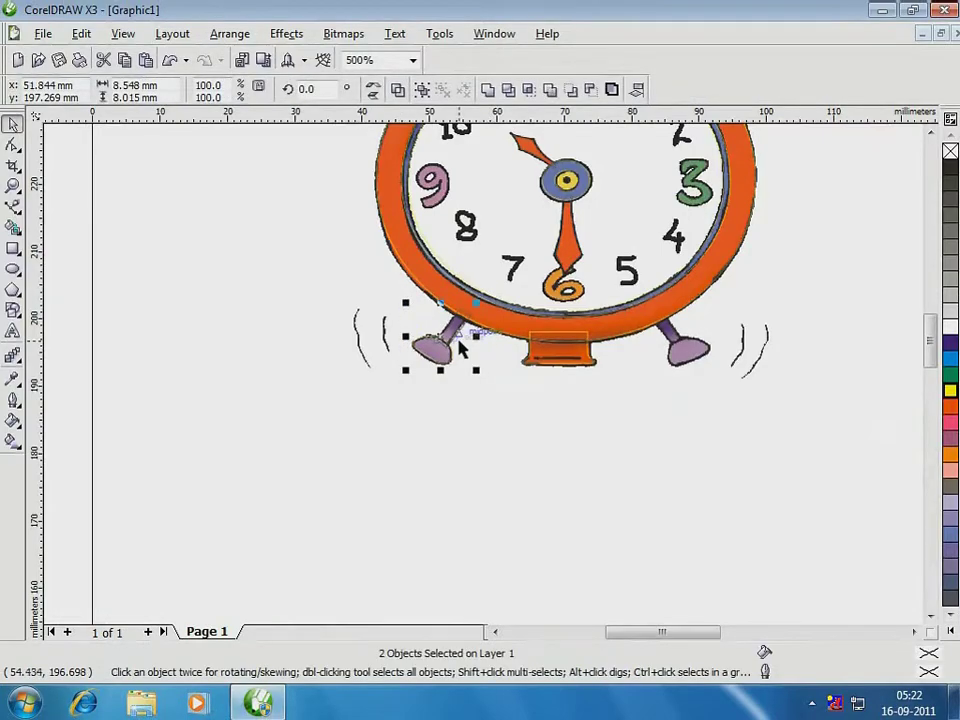
pyautogui.moveTo(462, 348); pyautogui.dragTo(657, 349)
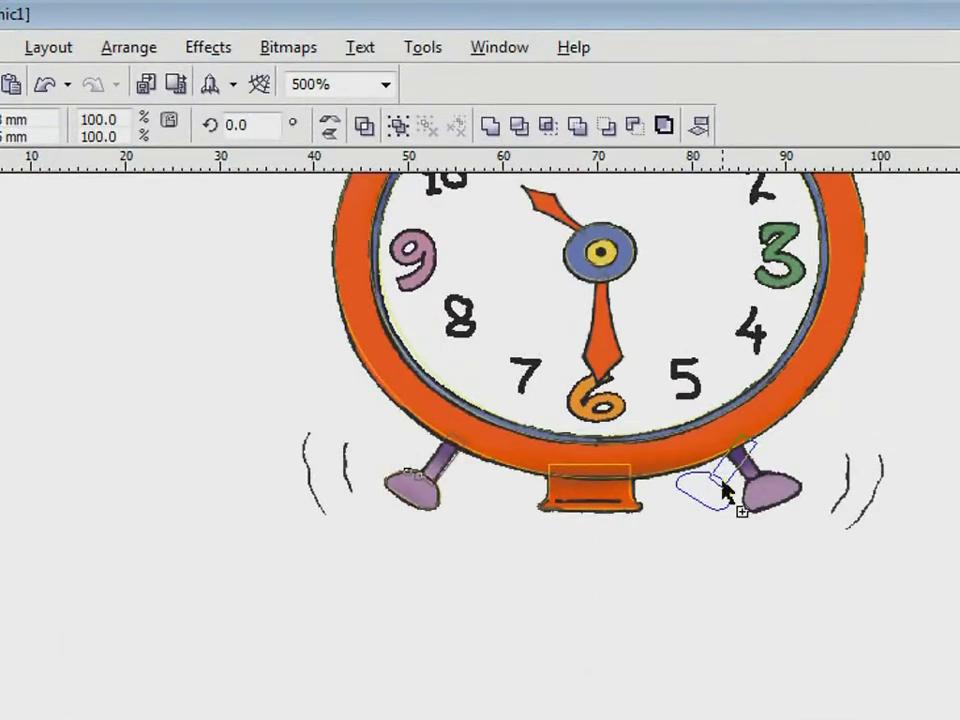
pyautogui.moveTo(724, 490); pyautogui.dragTo(716, 478)
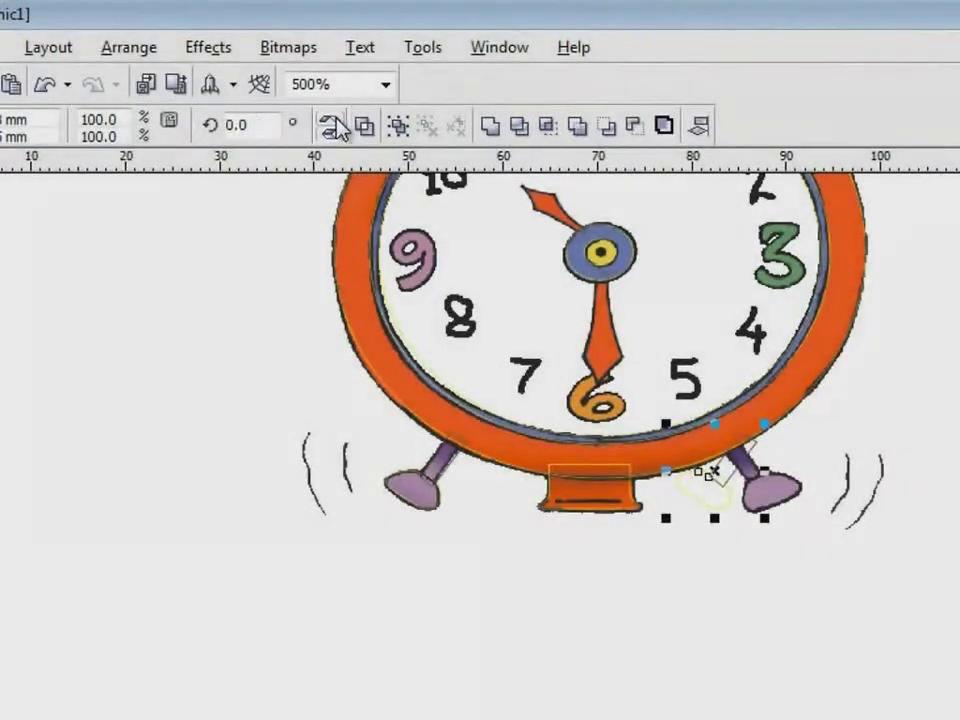
# - Mirror the copied leg horizontally and position it over the bitmap's right stem and pad
pyautogui.click(334, 126)
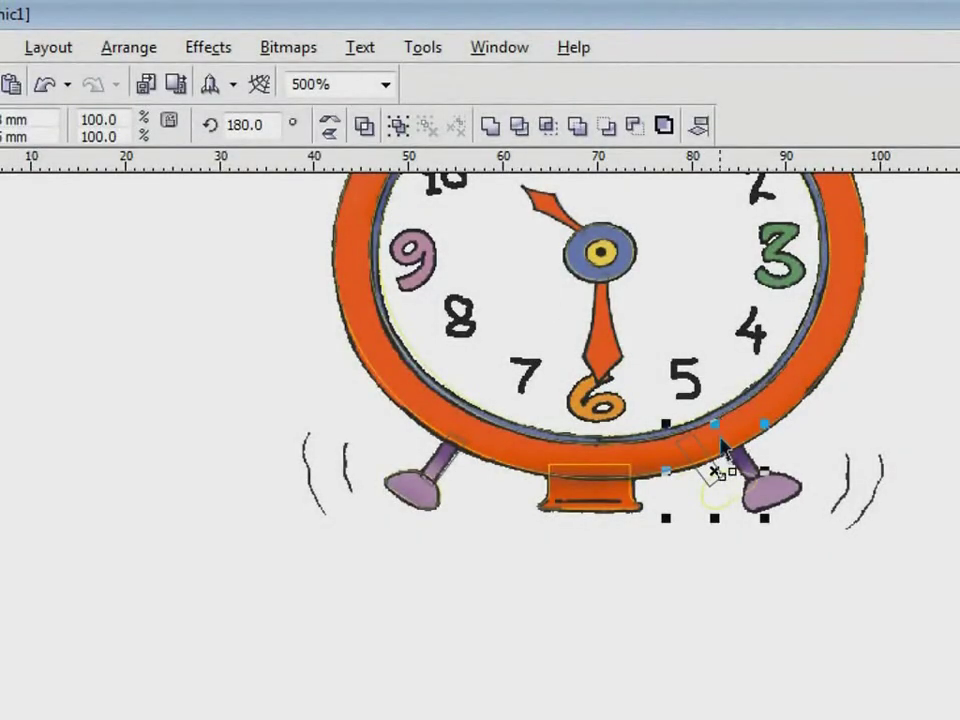
pyautogui.moveTo(643, 396); pyautogui.dragTo(803, 553)
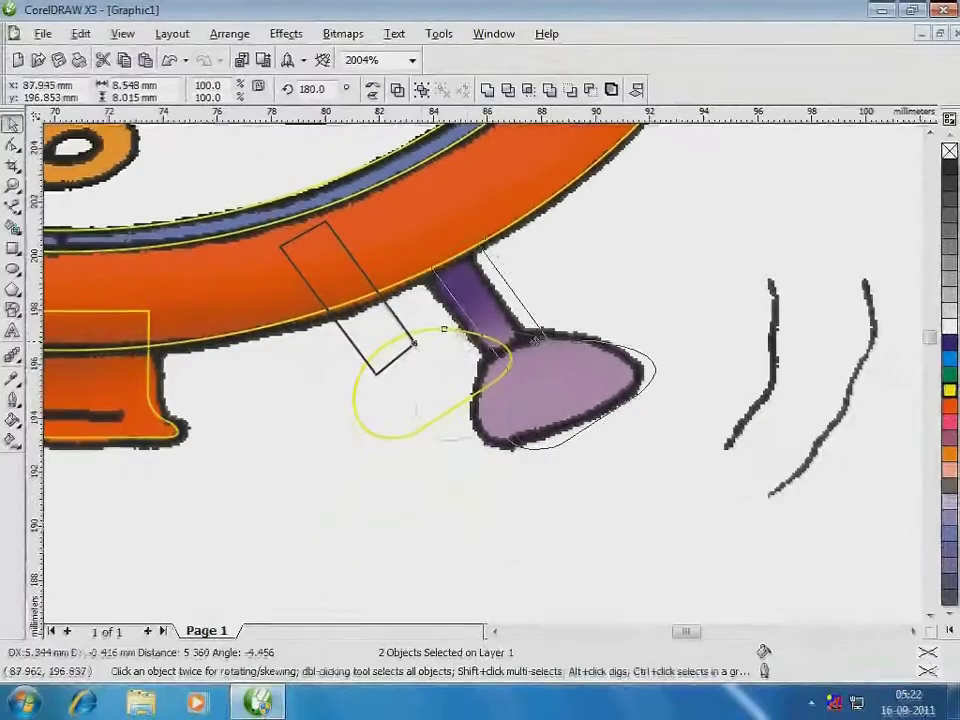
pyautogui.moveTo(536, 338); pyautogui.dragTo(512, 335)
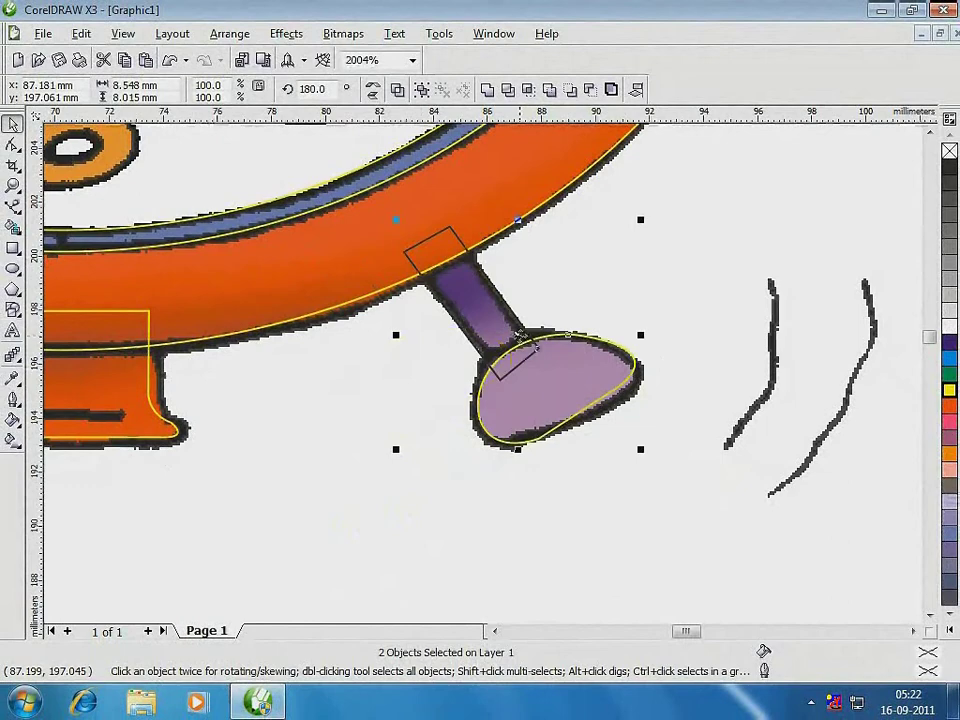
pyautogui.click(13, 208)
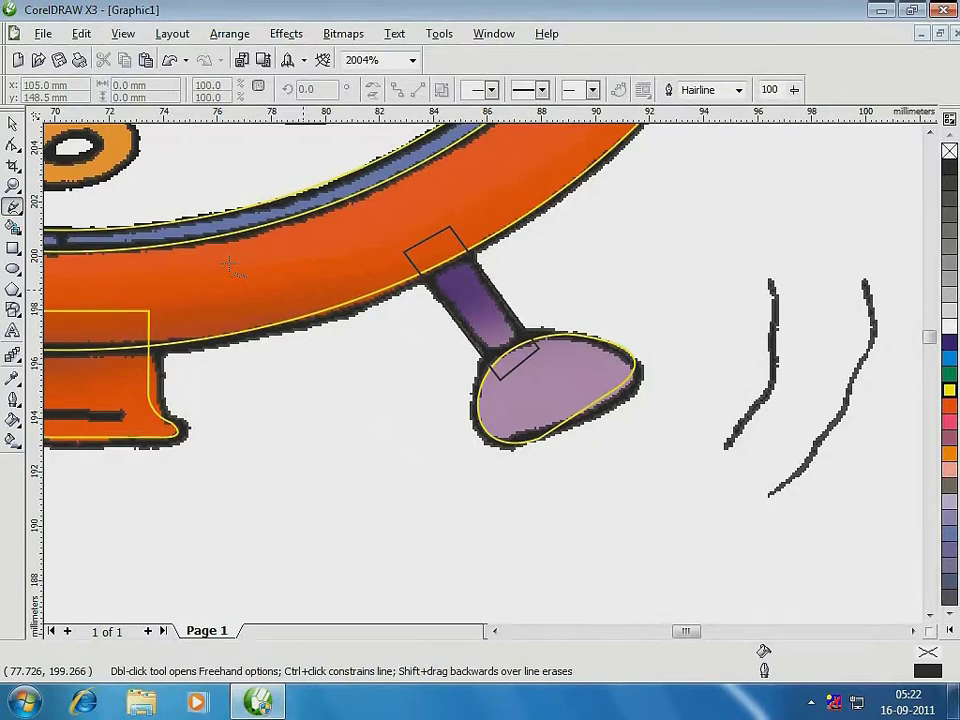
# - Trace the pairs of wavy motion lines beside the clock's right and left legs with freehand curves
pyautogui.moveTo(762, 280)
pyautogui.mouseDown()
pyautogui.moveTo(769, 387)
pyautogui.moveTo(718, 448)
pyautogui.mouseUp()
pyautogui.moveTo(854, 283)
pyautogui.mouseDown()
pyautogui.moveTo(832, 404)
pyautogui.moveTo(754, 510)
pyautogui.moveTo(740, 505)
pyautogui.mouseUp()
pyautogui.scroll(-2, 471, 435)
pyautogui.scroll(2, 190, 385)
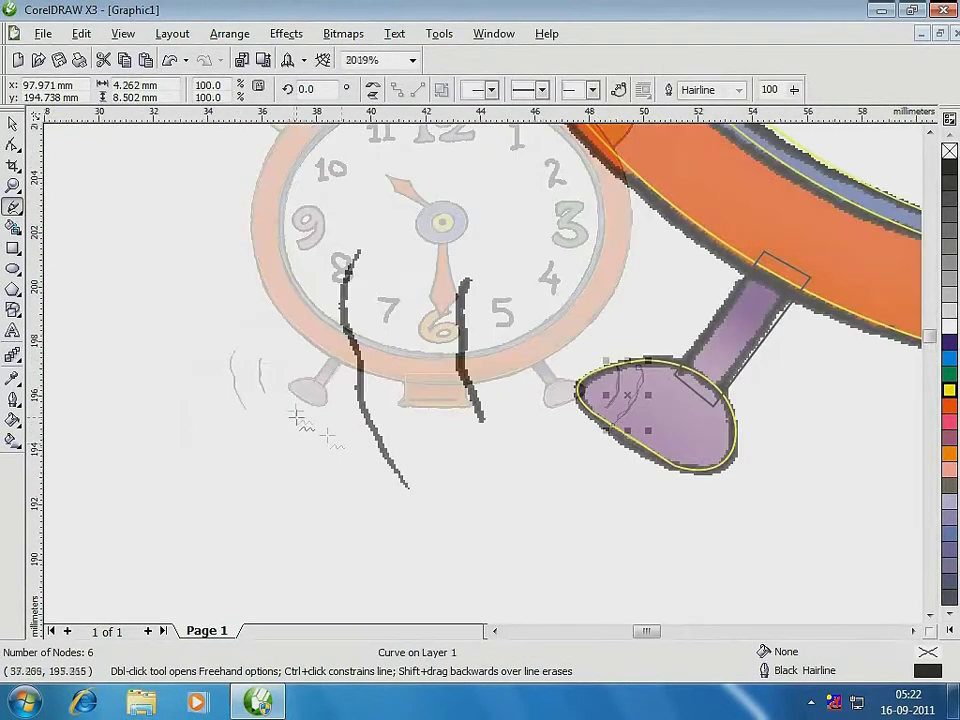
pyautogui.moveTo(360, 252); pyautogui.dragTo(418, 493)
pyautogui.moveTo(465, 267); pyautogui.dragTo(490, 448)
# - Trace the two wavy motion lines beside the left bell with freehand curves
pyautogui.scroll(-1, 490, 384)
pyautogui.scroll(-2, 521, 279)
pyautogui.press('F2')
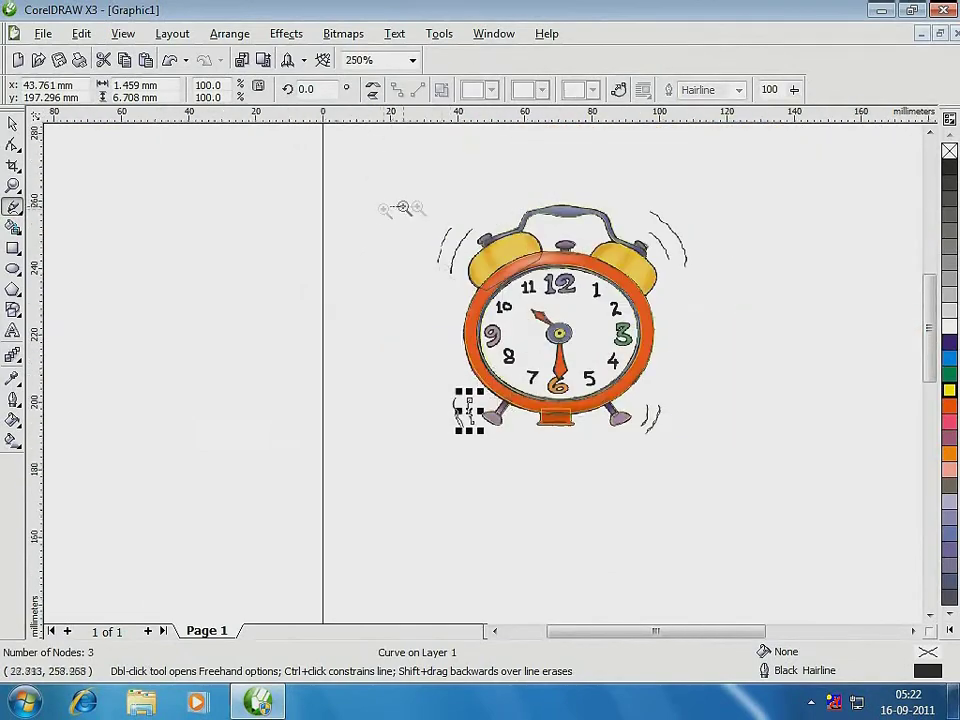
pyautogui.moveTo(399, 206); pyautogui.dragTo(519, 308)
pyautogui.moveTo(535, 239)
pyautogui.mouseDown()
pyautogui.moveTo(501, 268)
pyautogui.moveTo(428, 449)
pyautogui.mouseUp()
pyautogui.moveTo(449, 230); pyautogui.dragTo(371, 398)
# - Trace the two wavy motion lines beside the right bell with freehand curves
pyautogui.scroll(-2, 503, 371)
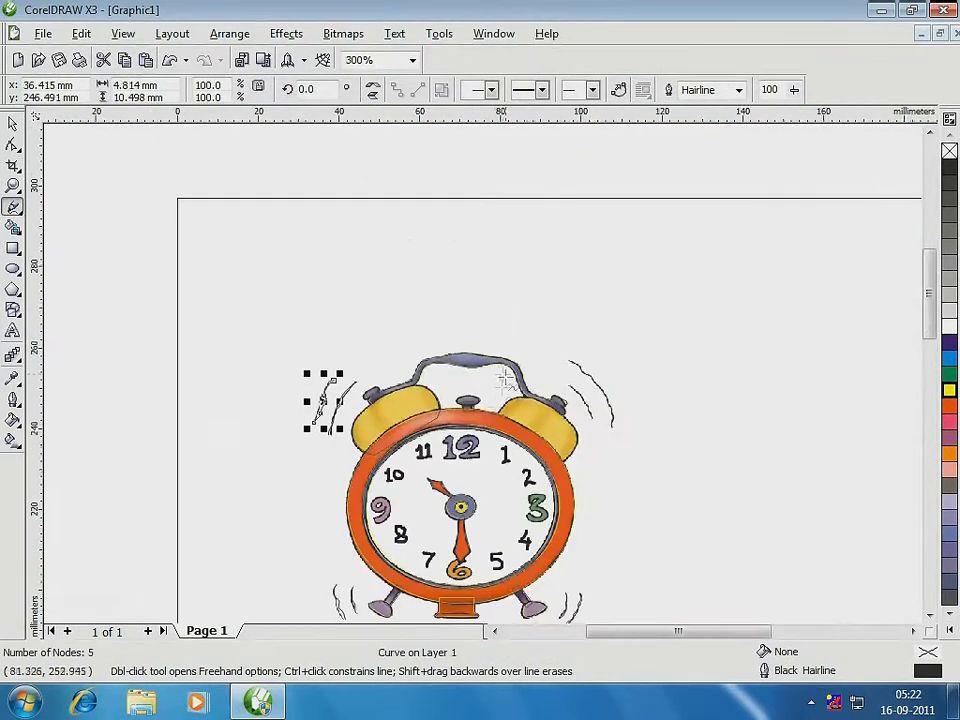
pyautogui.press('F2')
pyautogui.moveTo(522, 340); pyautogui.dragTo(647, 458)
pyautogui.moveTo(404, 307); pyautogui.dragTo(530, 458)
pyautogui.moveTo(413, 217)
pyautogui.mouseDown()
pyautogui.moveTo(496, 316)
pyautogui.moveTo(598, 486)
pyautogui.mouseUp()
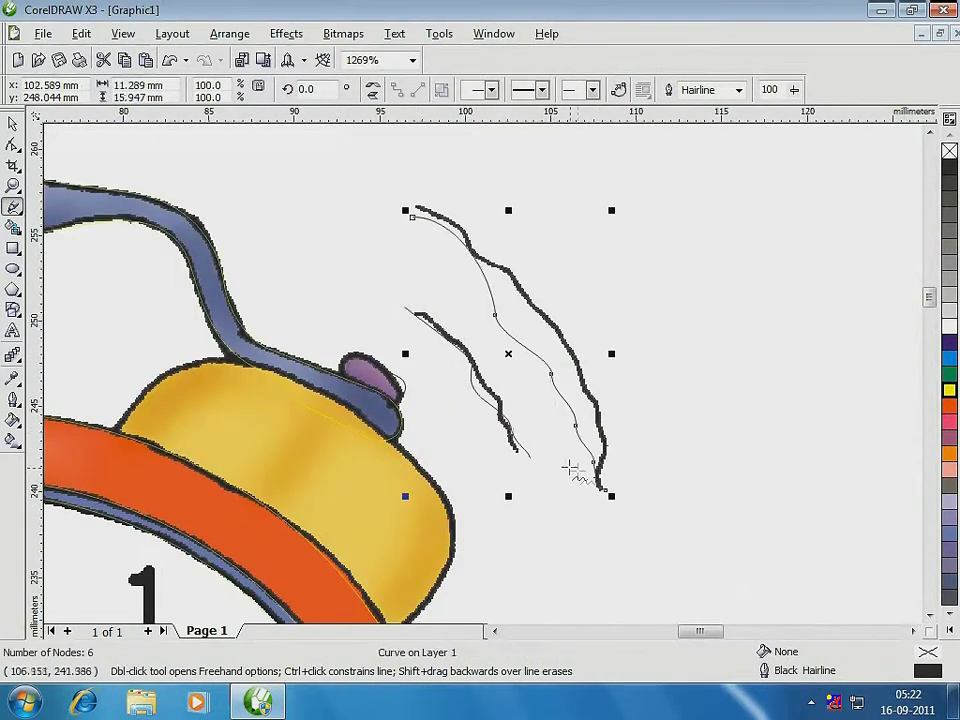
# - Select all the traced shapes together and place a copy of them on the empty page area right of the bitmap clock
pyautogui.scroll(-2, 560, 465)
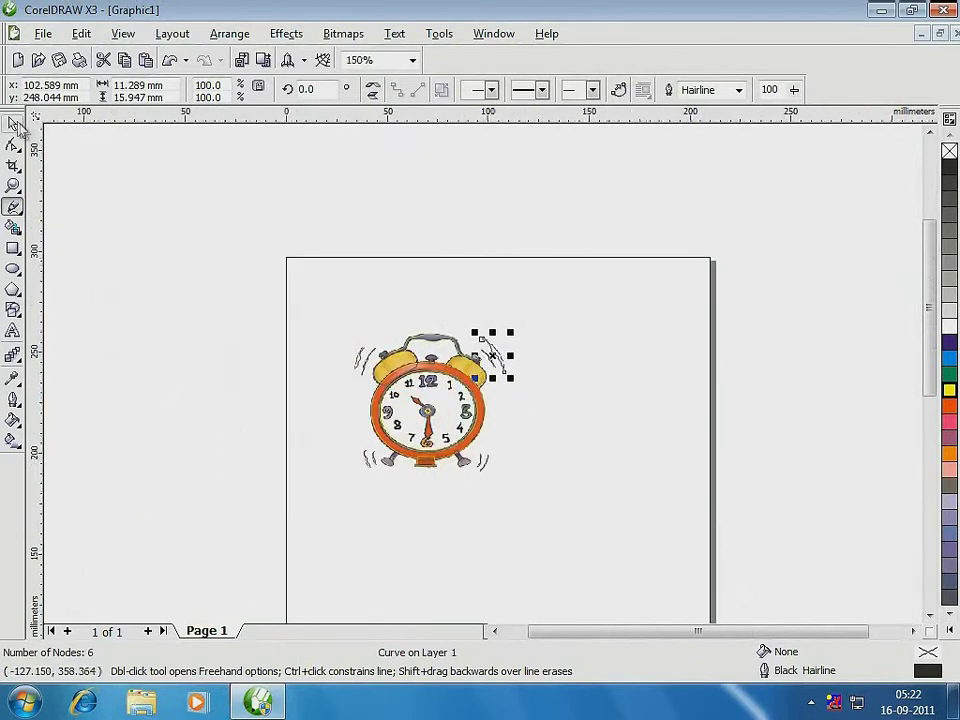
pyautogui.click(14, 123)
pyautogui.moveTo(294, 300); pyautogui.dragTo(540, 510)
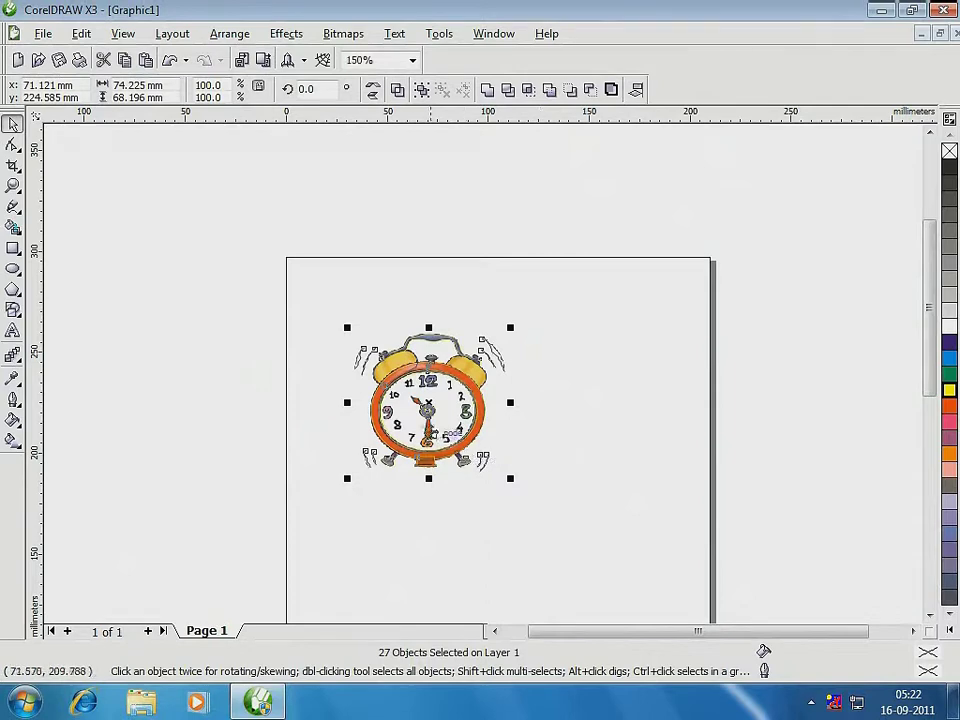
pyautogui.moveTo(429, 407); pyautogui.dragTo(601, 413)
pyautogui.click(767, 415)
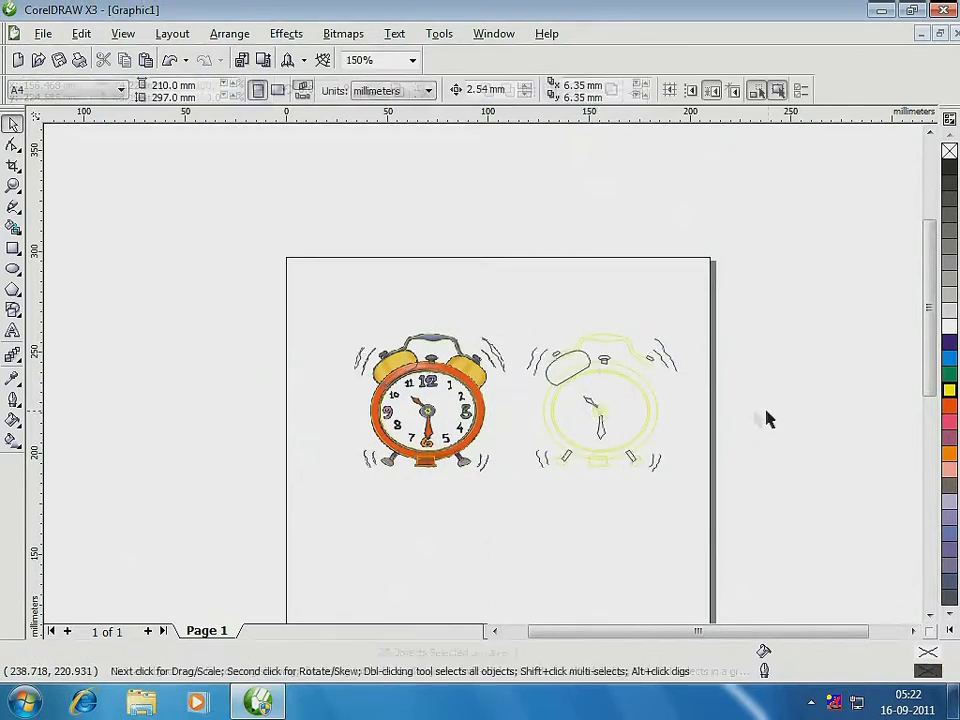
# - Give all the copied clock shapes a black outline 0.353 mm thick
pyautogui.press('F2')
pyautogui.moveTo(489, 285); pyautogui.dragTo(692, 493)
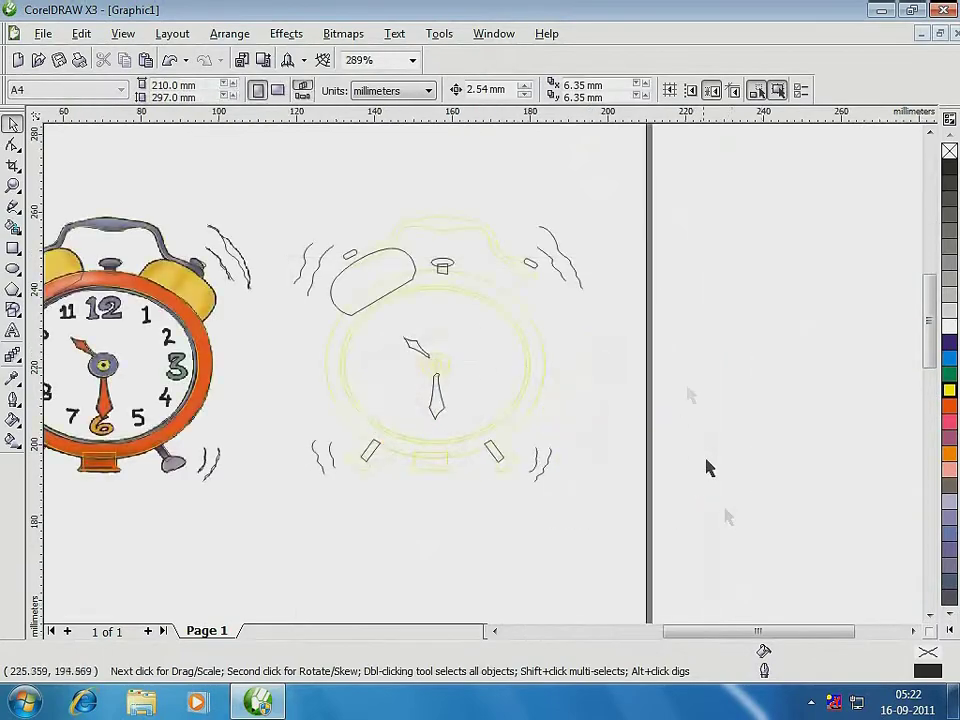
pyautogui.moveTo(615, 174); pyautogui.dragTo(277, 548)
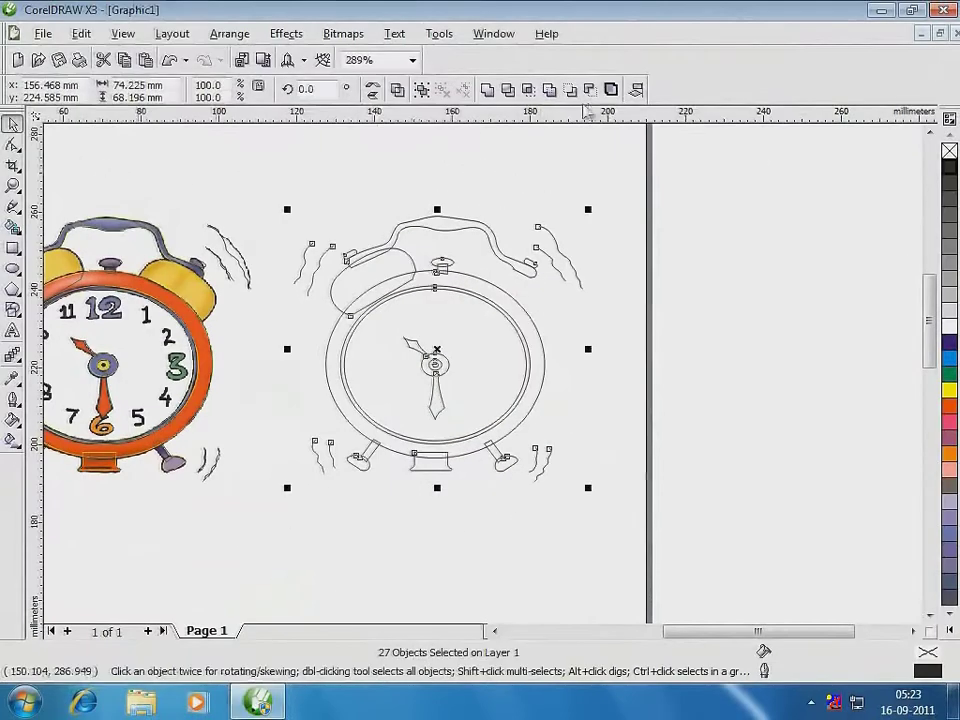
pyautogui.click(13, 399)
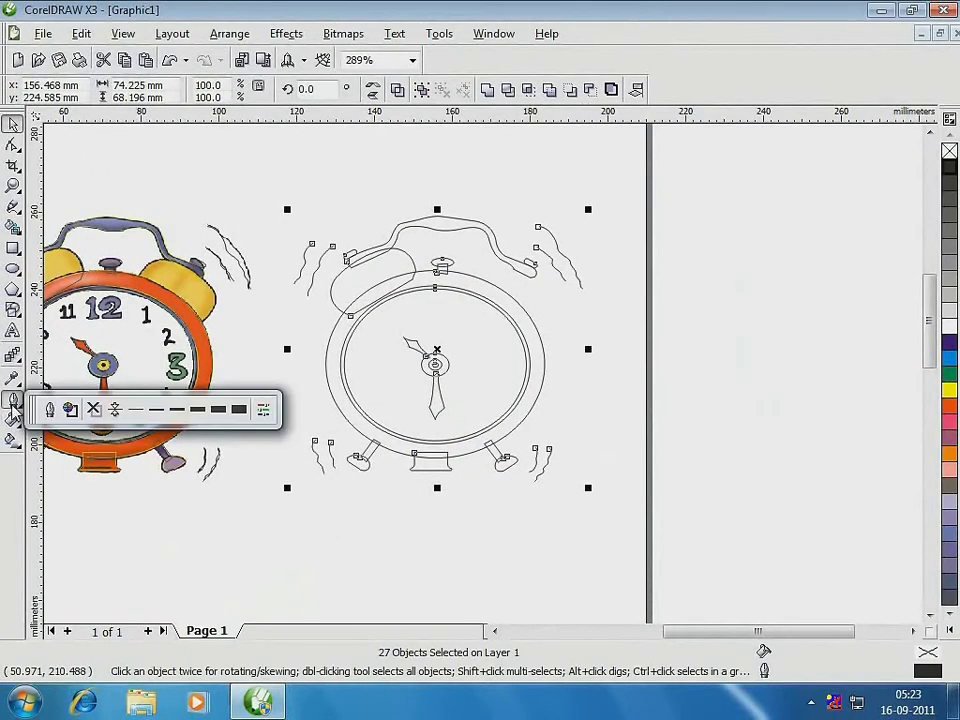
pyautogui.click(137, 411)
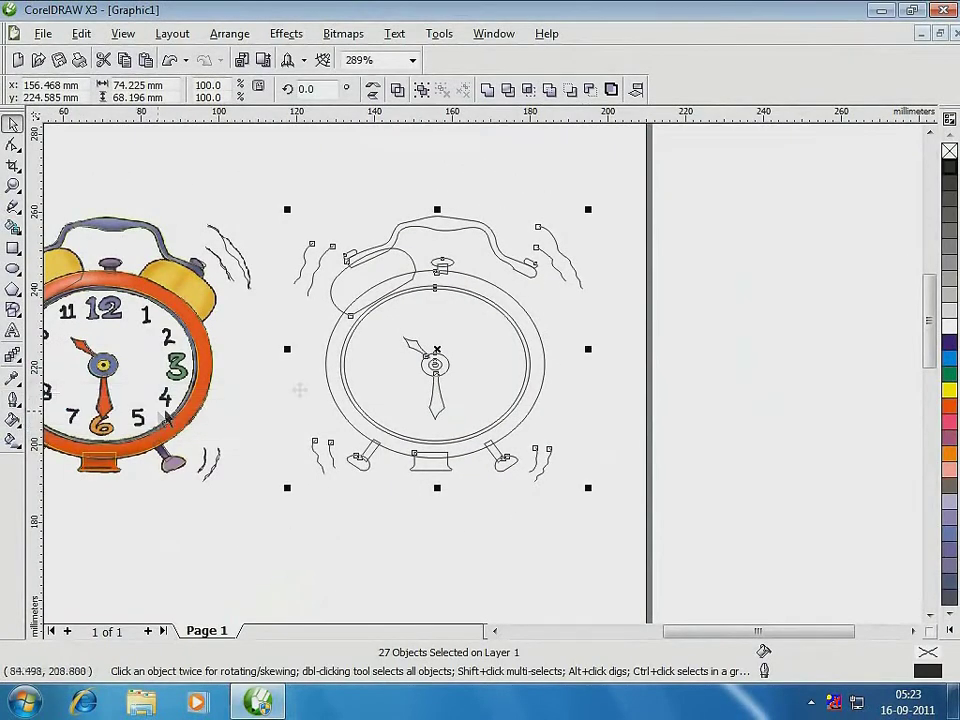
pyautogui.click(708, 285)
# - Fill the outermost ellipse of the copied clock with red for the rim
pyautogui.moveTo(264, 181); pyautogui.dragTo(636, 559)
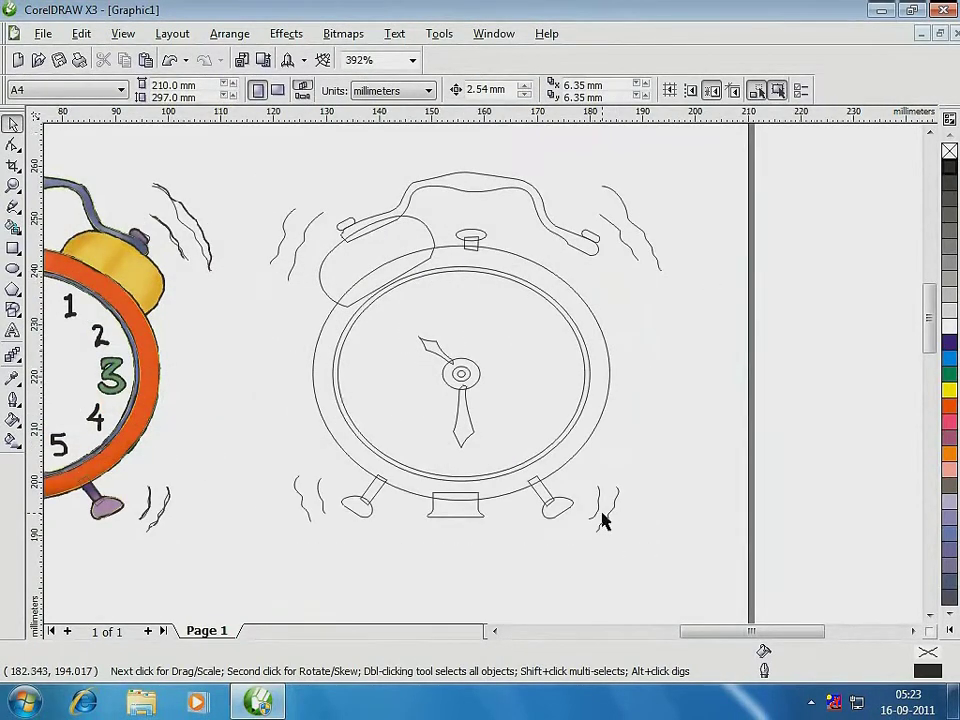
pyautogui.click(611, 369)
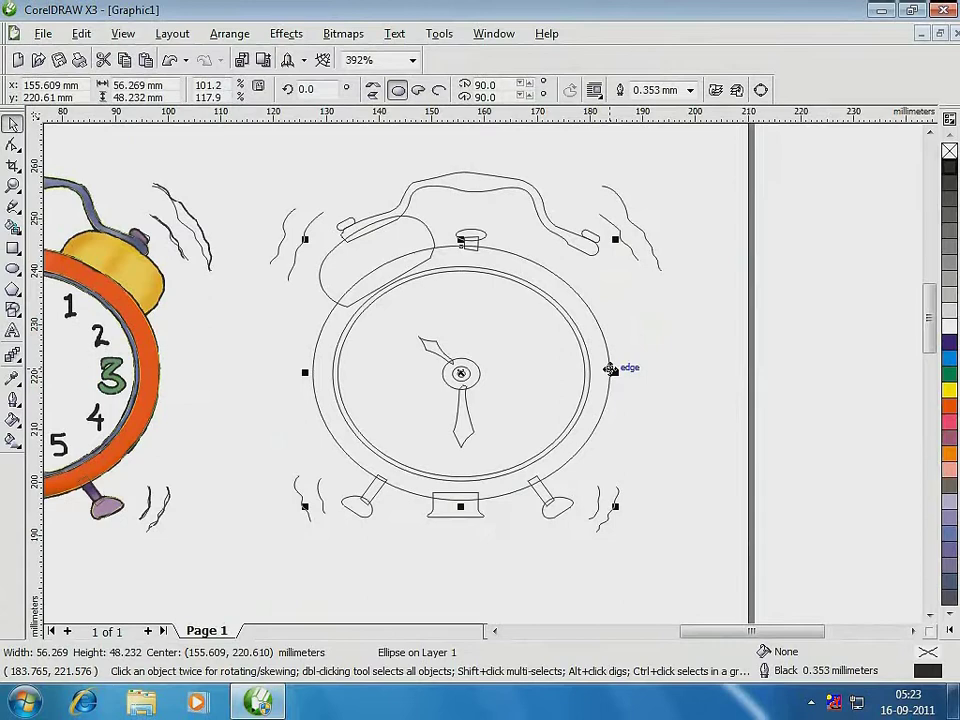
pyautogui.click(950, 408)
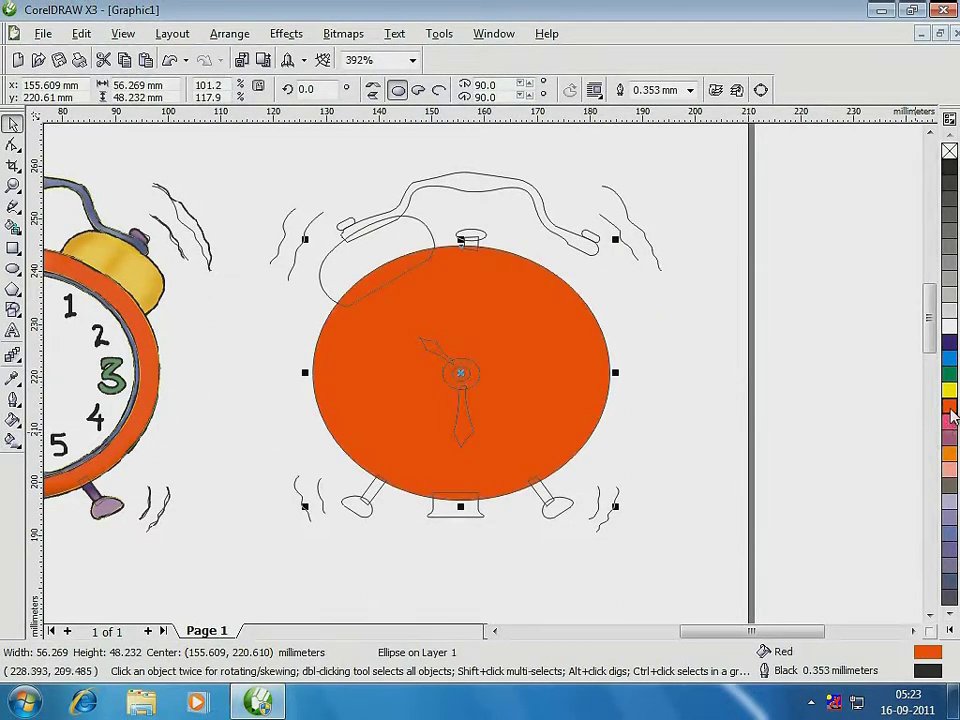
pyautogui.click(696, 336)
# - Fill the copied clock's middle ellipse with cyan and its inner face ellipse with white
pyautogui.click(588, 366)
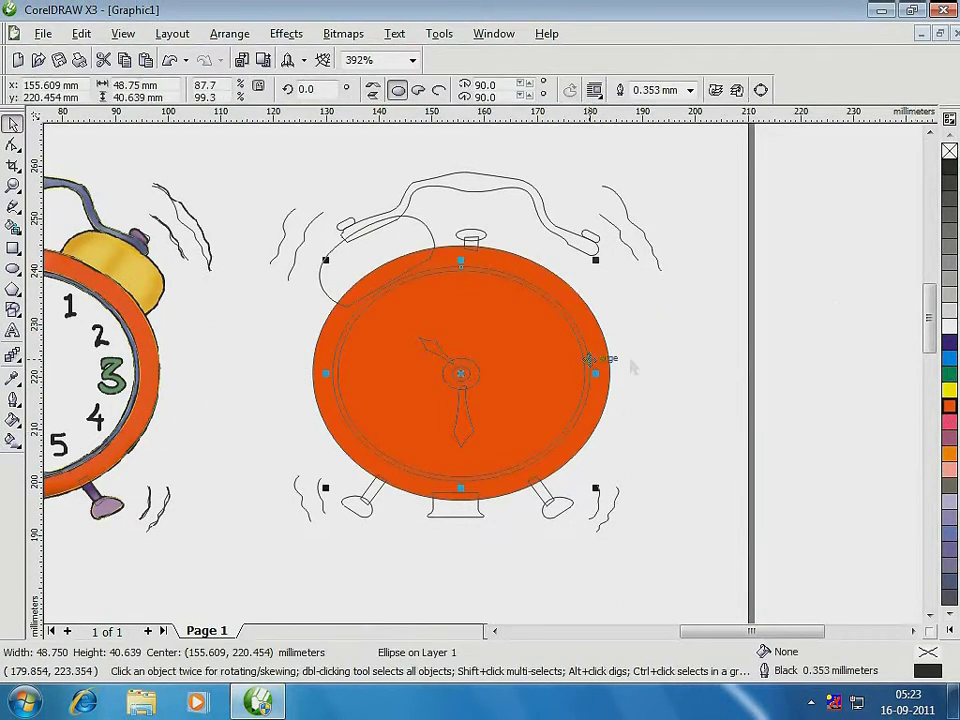
pyautogui.click(950, 357)
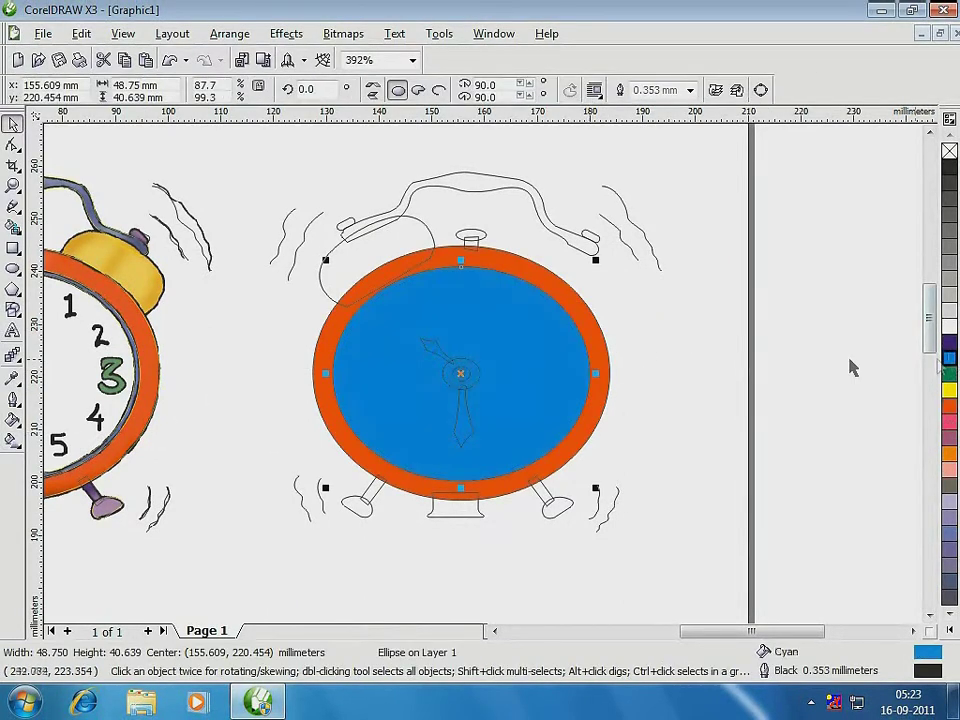
pyautogui.click(655, 362)
pyautogui.click(588, 366)
pyautogui.click(950, 328)
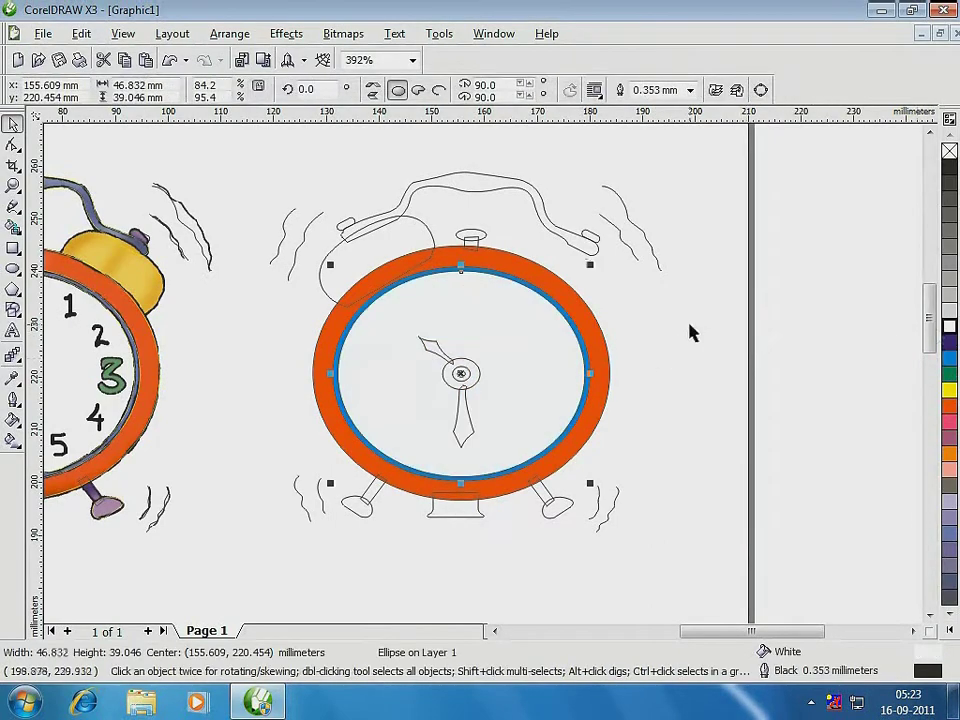
pyautogui.click(690, 332)
# - Fill both clock hands and the base of the copied clock with red
pyautogui.click(495, 631)
pyautogui.click(645, 430)
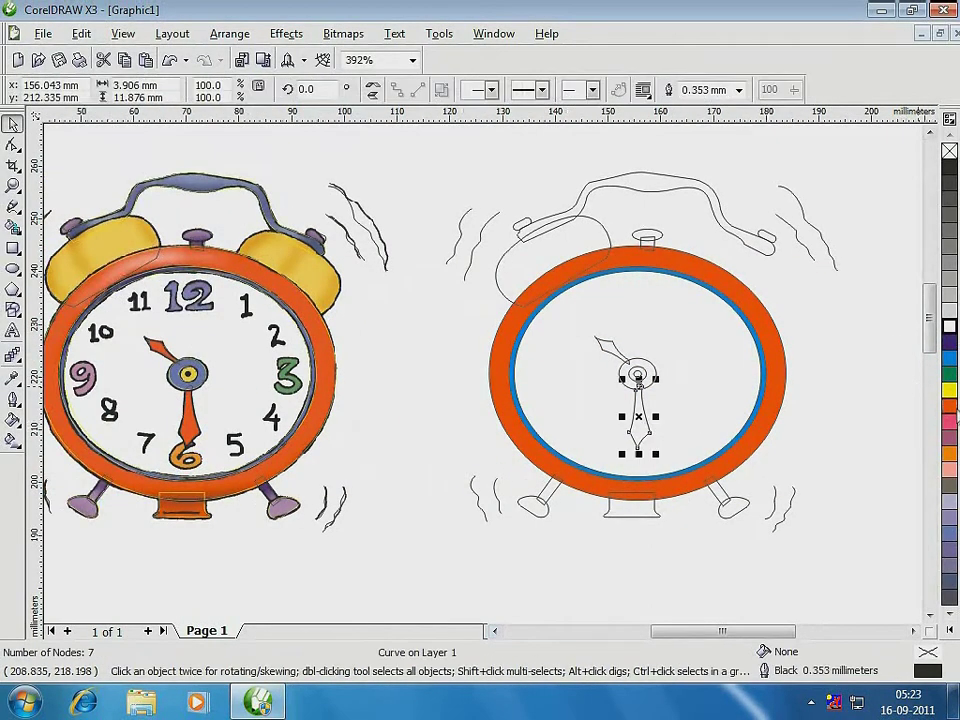
pyautogui.click(950, 405)
pyautogui.click(606, 347)
pyautogui.click(950, 405)
pyautogui.click(652, 515)
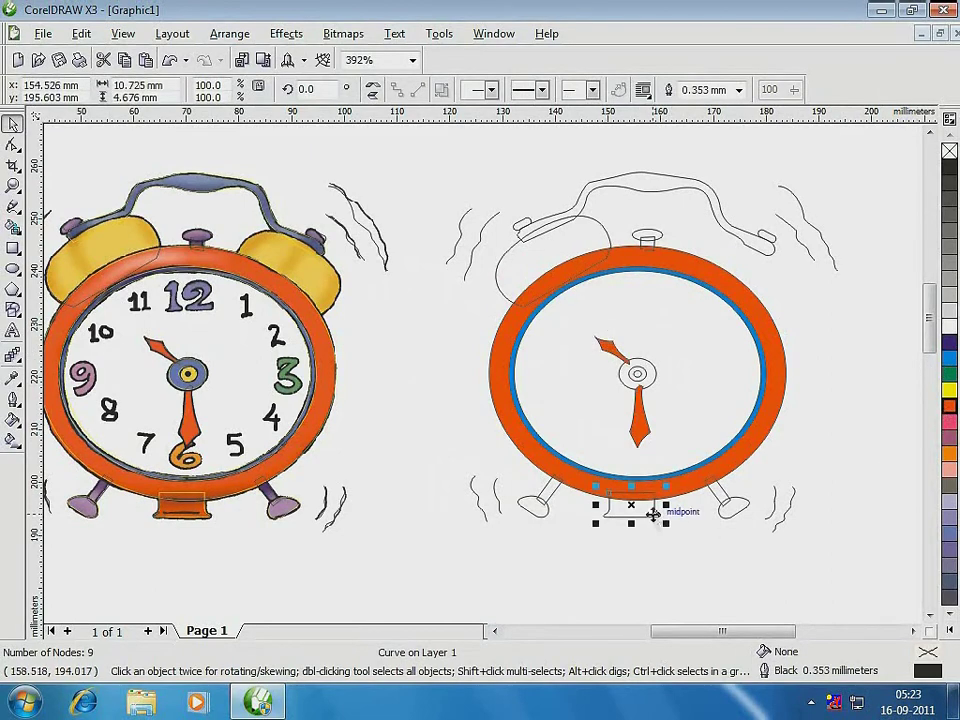
pyautogui.click(950, 405)
# - Try a solid blue fill on the stem of the copied clock's right leg
pyautogui.click(716, 497)
pyautogui.click(716, 497)
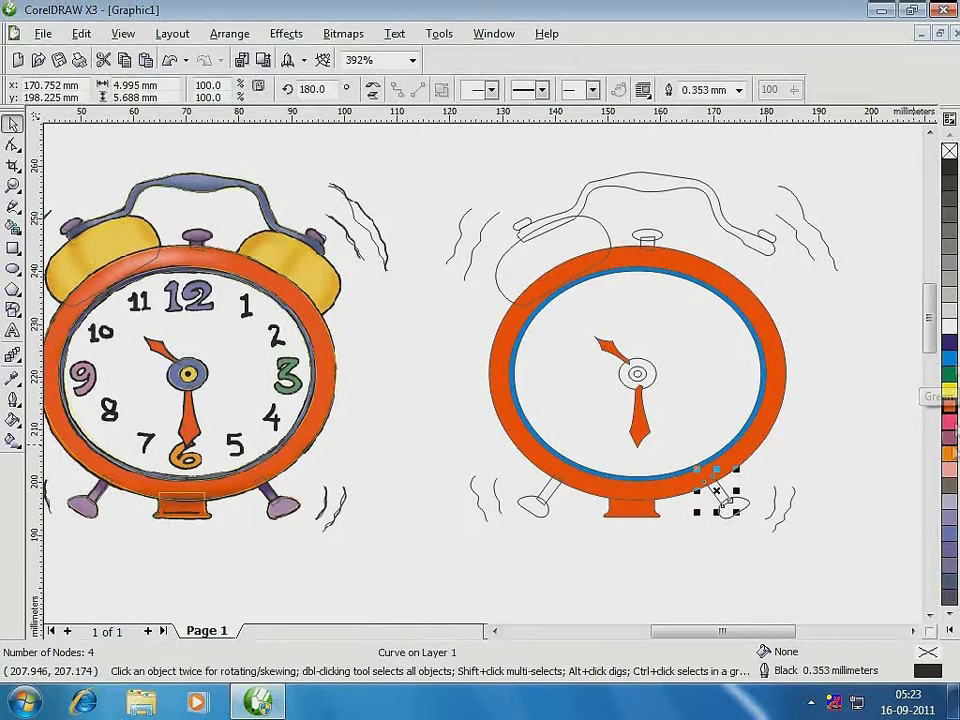
pyautogui.click(950, 342)
pyautogui.press('Delete')
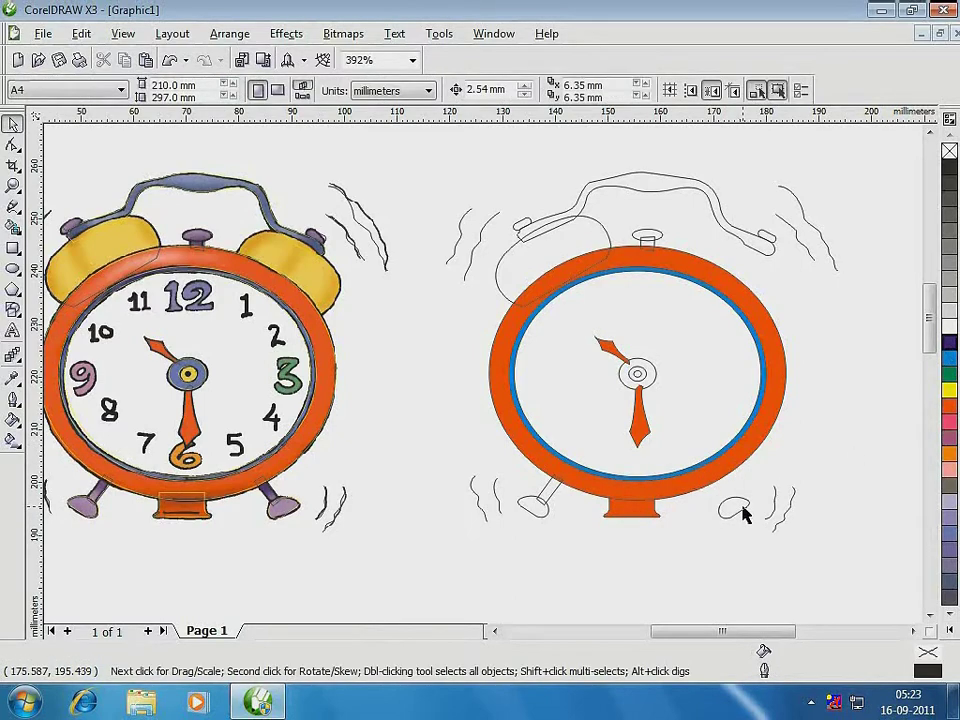
pyautogui.hotkey('ctrl', 'z')
# - Apply a linear two-color fountain fill from dusky pink to dark blue to the left leg's stem, slanting the gradient's direction
pyautogui.click(581, 549)
pyautogui.press('F2')
pyautogui.moveTo(238, 428); pyautogui.dragTo(590, 574)
pyautogui.click(797, 356)
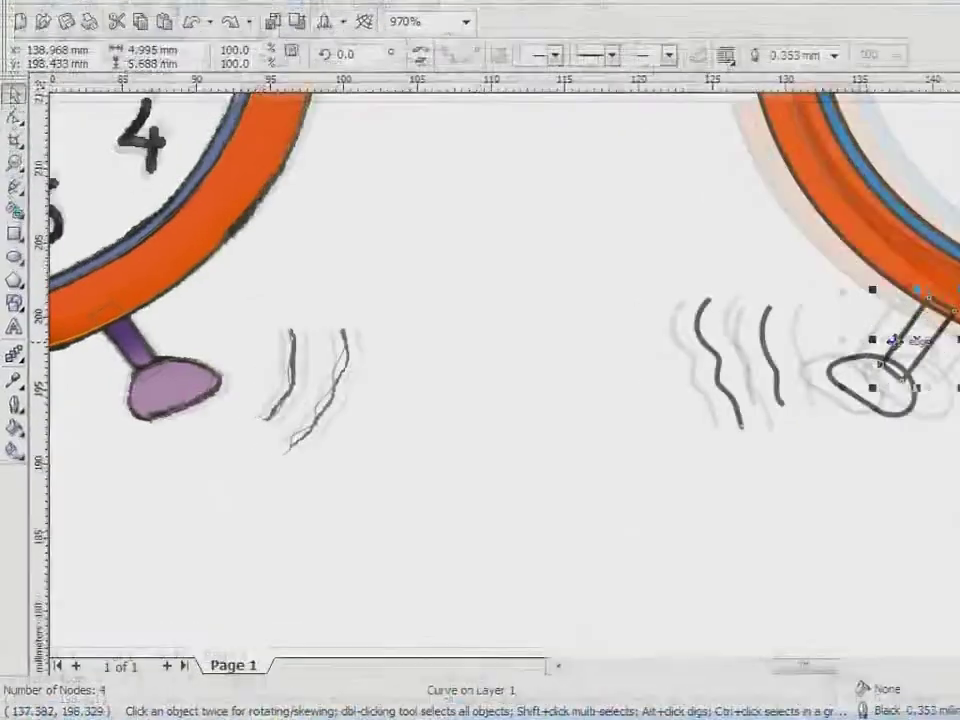
pyautogui.click(13, 420)
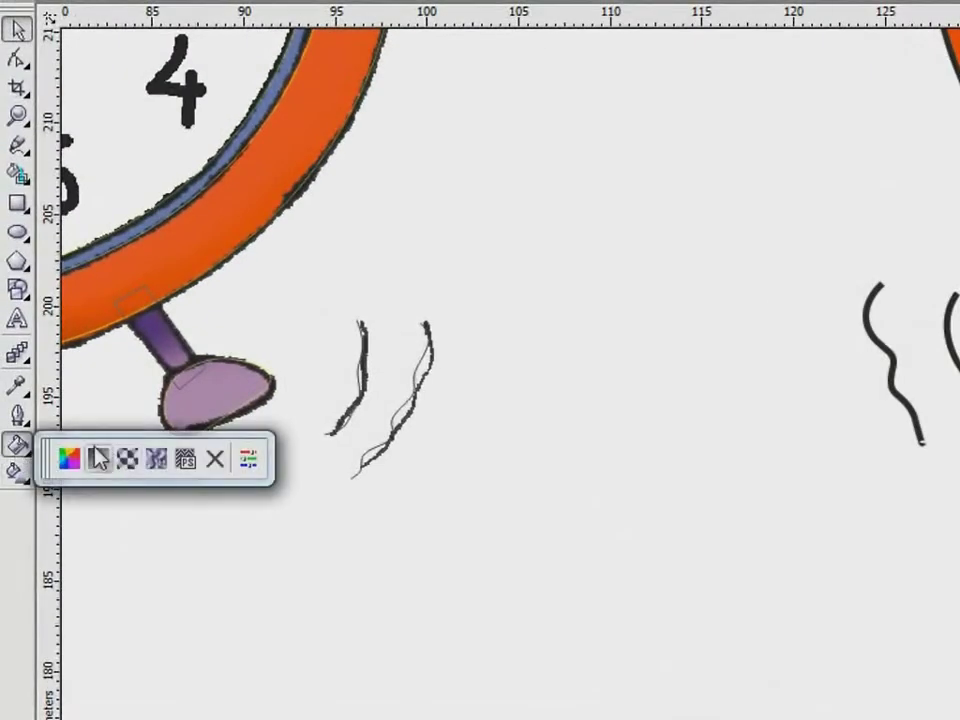
pyautogui.click(99, 458)
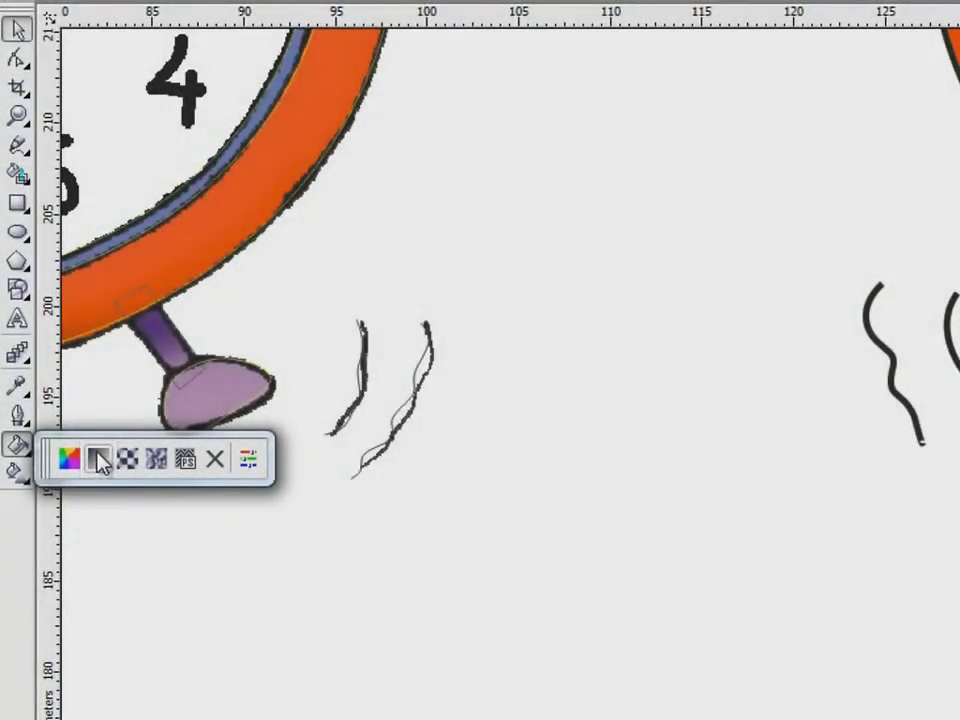
pyautogui.click(99, 458)
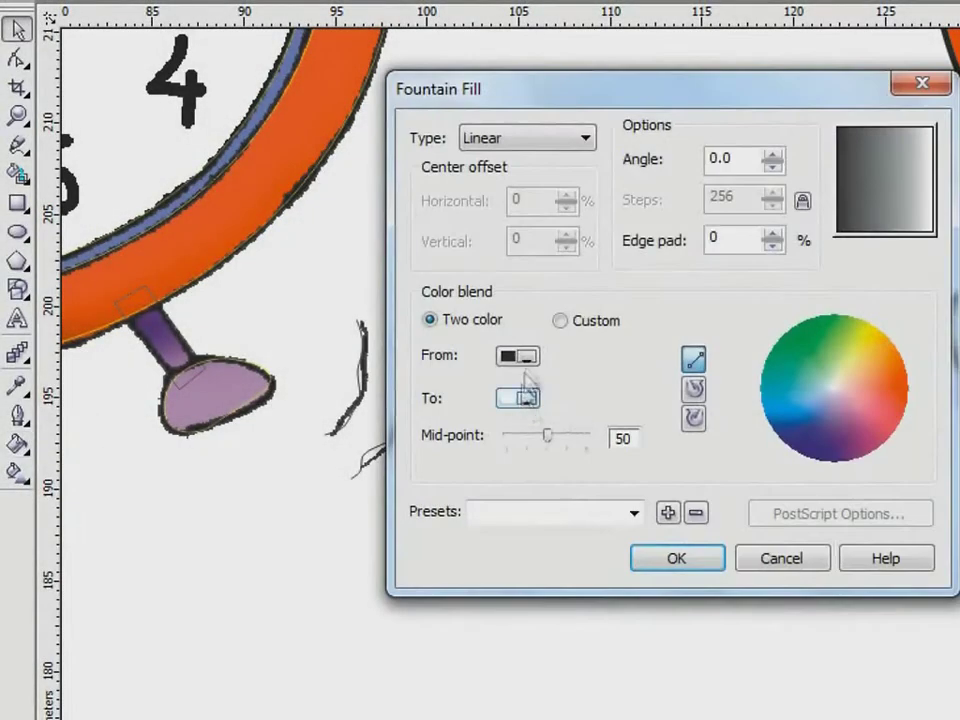
pyautogui.click(517, 355)
pyautogui.click(610, 400)
pyautogui.click(533, 399)
pyautogui.click(611, 423)
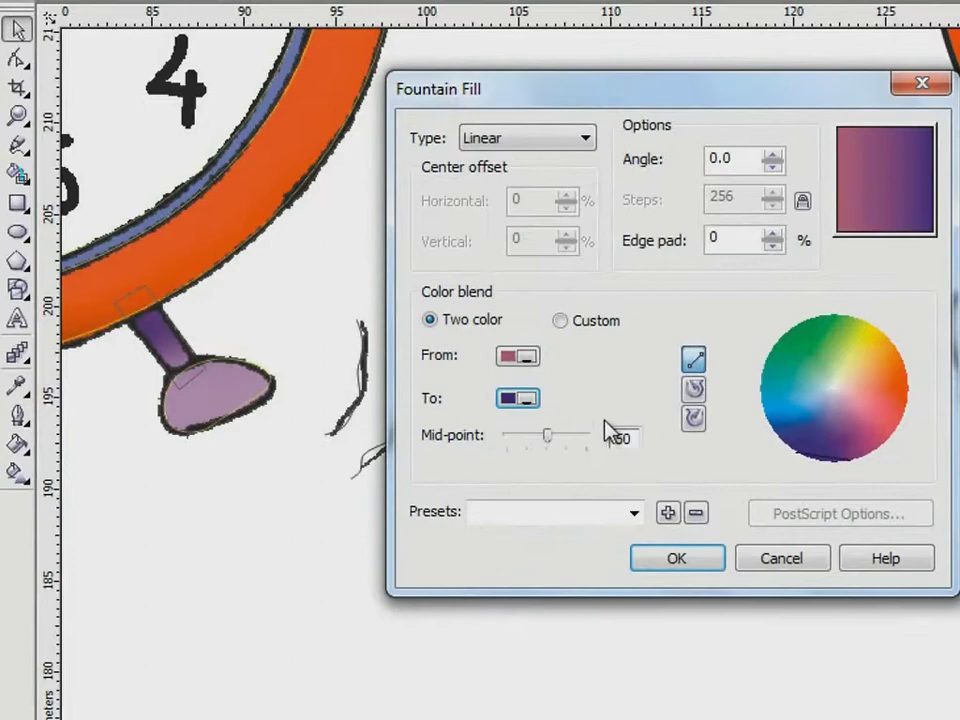
pyautogui.moveTo(880, 165); pyautogui.dragTo(852, 162)
pyautogui.click(682, 555)
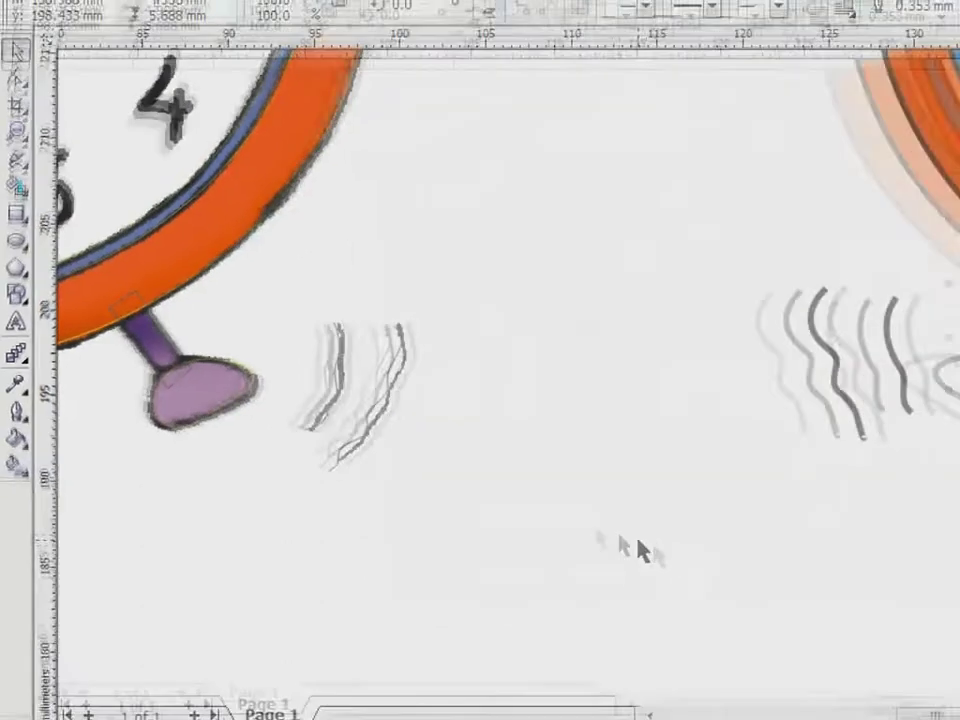
# - Repeat the stem's fountain fill on the left leg's pad and group the pad with the stem
pyautogui.click(772, 399)
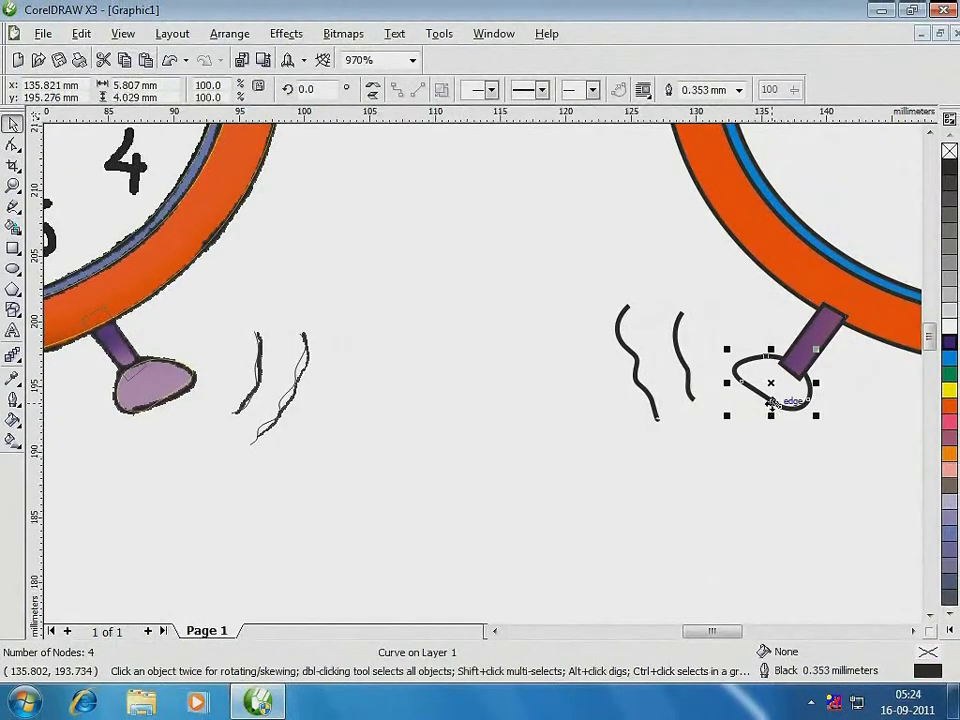
pyautogui.hotkey('ctrl', 'r')
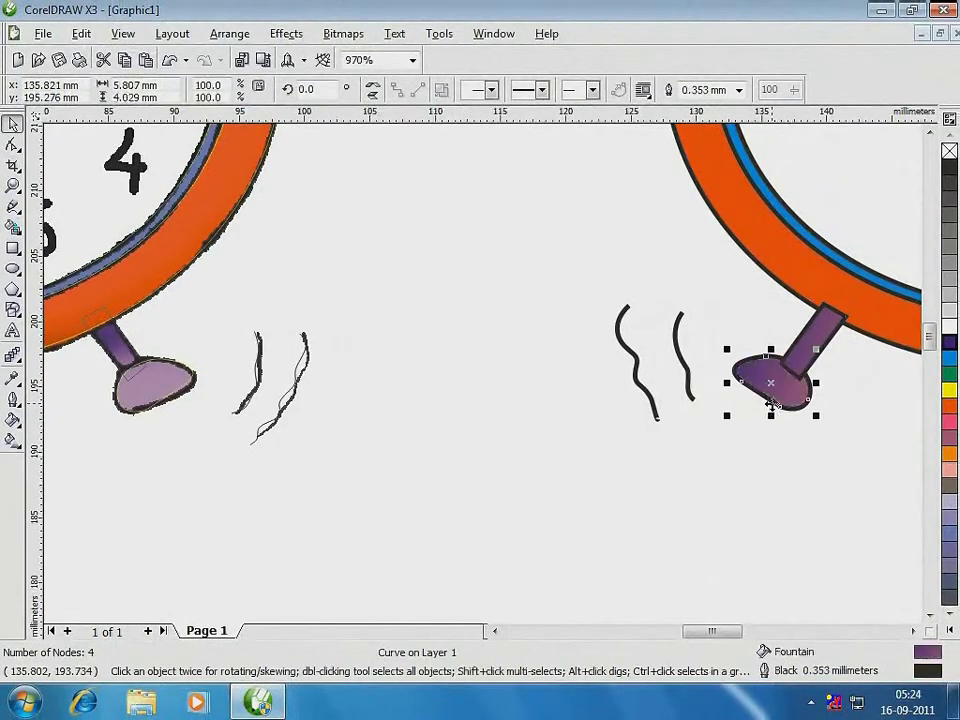
pyautogui.scroll(-2, 797, 443)
pyautogui.press('F2')
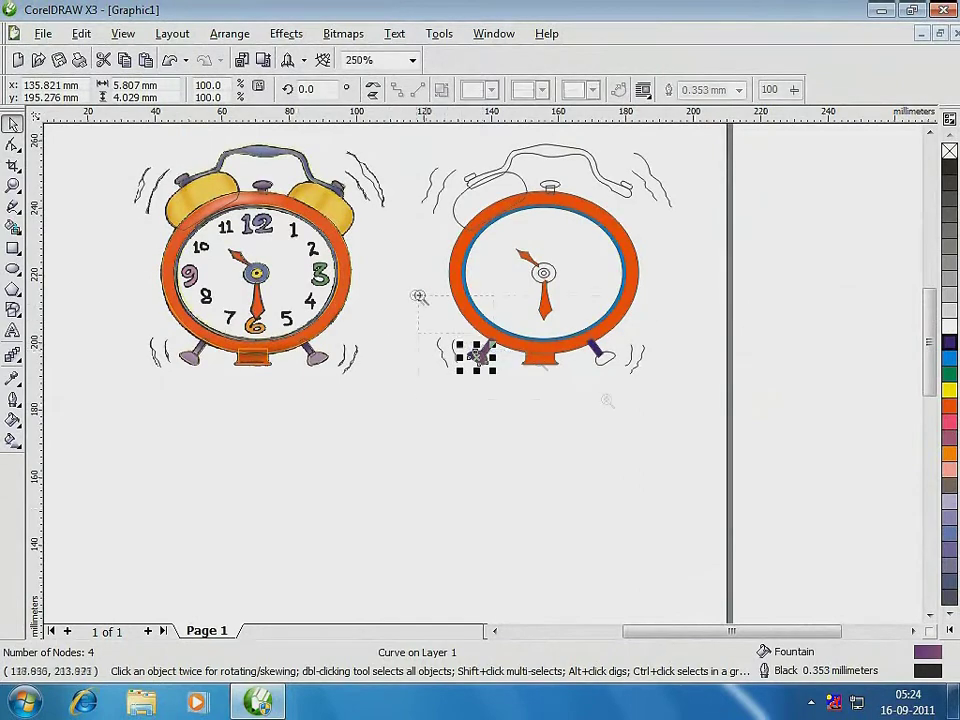
pyautogui.moveTo(420, 297); pyautogui.dragTo(608, 400)
pyautogui.keyDown('shift'); pyautogui.click(388, 364); pyautogui.keyUp('shift')
pyautogui.hotkey('ctrl', 'g')
pyautogui.click(534, 490)
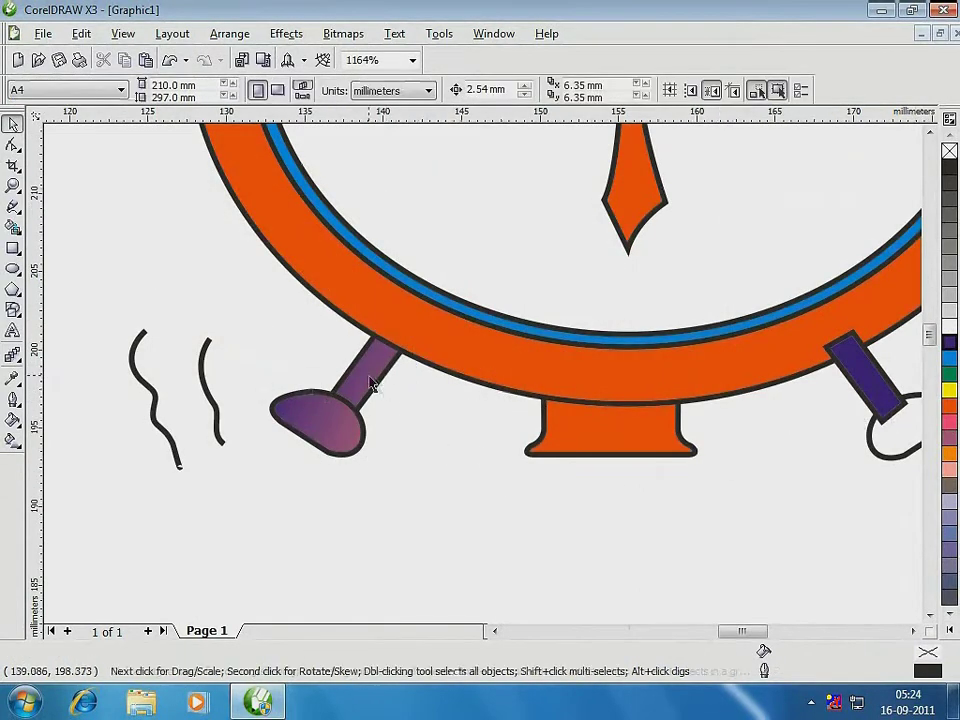
# - Copy the grouped left leg, mirror the copy horizontally and move it to the clock's right side
pyautogui.moveTo(369, 376); pyautogui.dragTo(680, 376)
pyautogui.rightClick(680, 376)
pyautogui.click(373, 86)
pyautogui.click(914, 632)
pyautogui.click(914, 632)
pyautogui.click(914, 632)
pyautogui.moveTo(388, 393); pyautogui.dragTo(630, 396)
# - Delete the old blue stem and the unfilled pad of the right leg
pyautogui.click(613, 403)
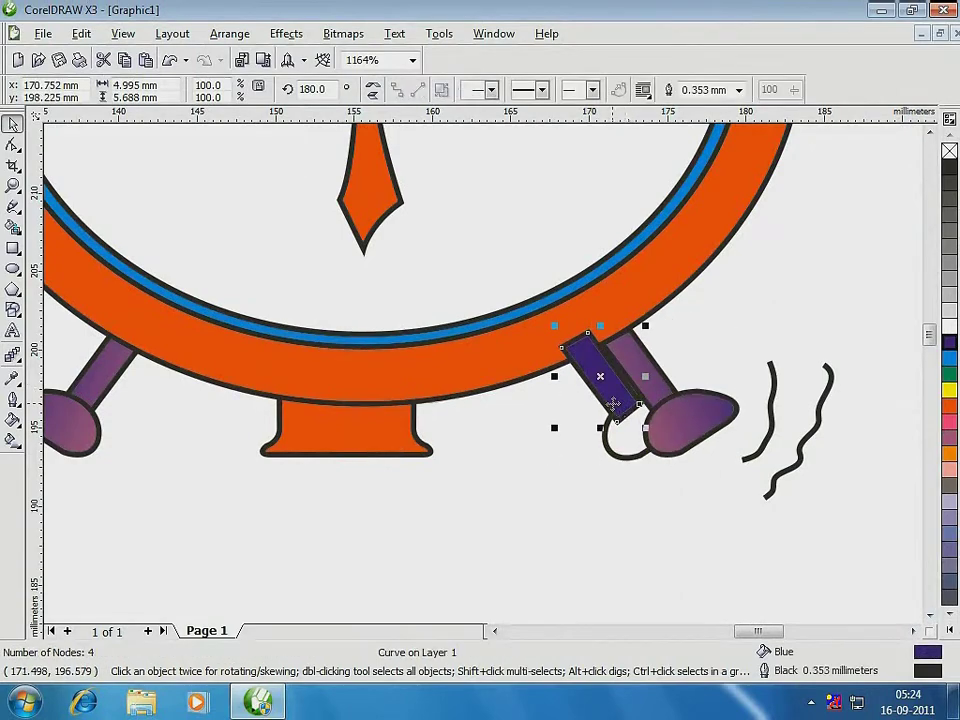
pyautogui.press('Delete')
pyautogui.click(622, 434)
pyautogui.press('Delete')
# - Shift the mirrored right leg left into the place of the deleted stem and pad
pyautogui.click(660, 419)
pyautogui.press('Left')
pyautogui.click(644, 524)
pyautogui.click(639, 434)
pyautogui.click(456, 521)
# - Start a custom linear fountain fill on the clock copy's left bell and set its start color to a dark golden yellow
pyautogui.press('F3')
pyautogui.press('F3')
pyautogui.press('F3')
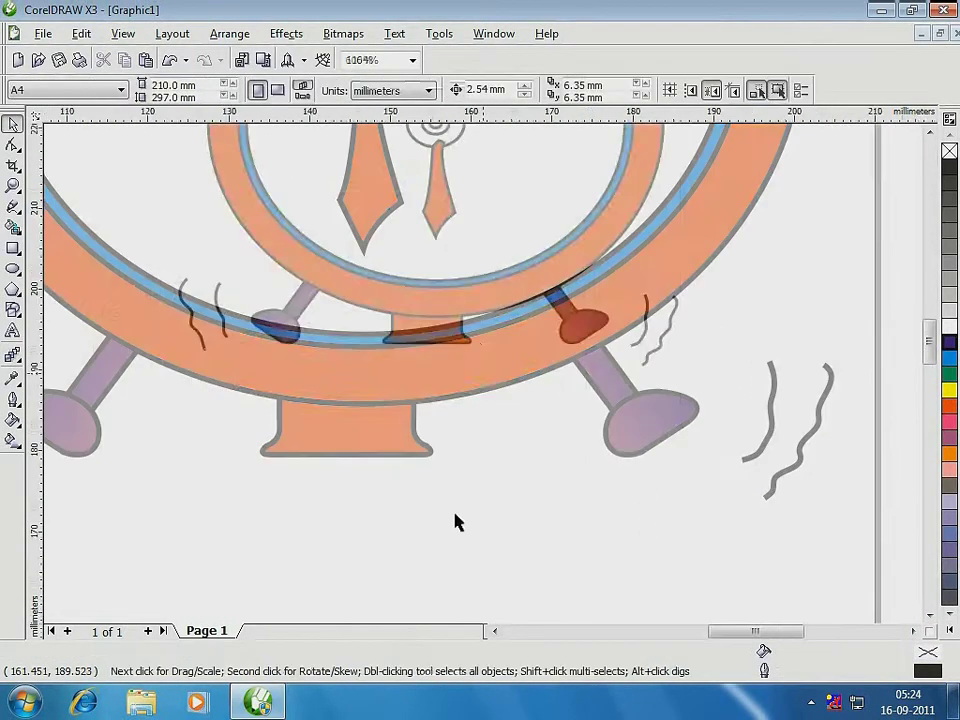
pyautogui.press('F2')
pyautogui.moveTo(230, 241); pyautogui.dragTo(585, 420)
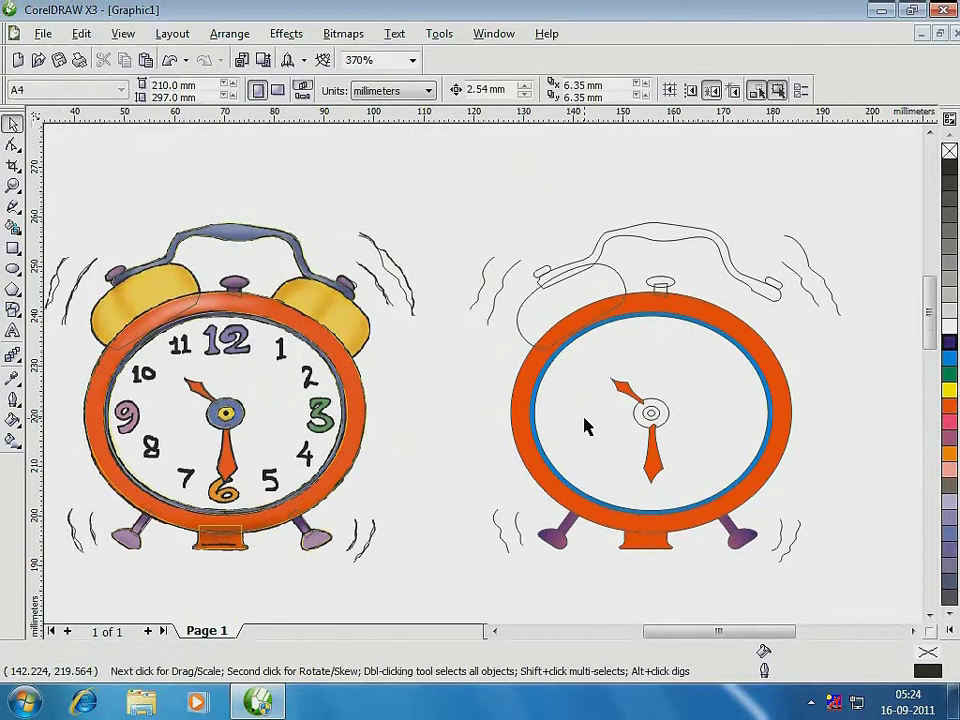
pyautogui.click(532, 308)
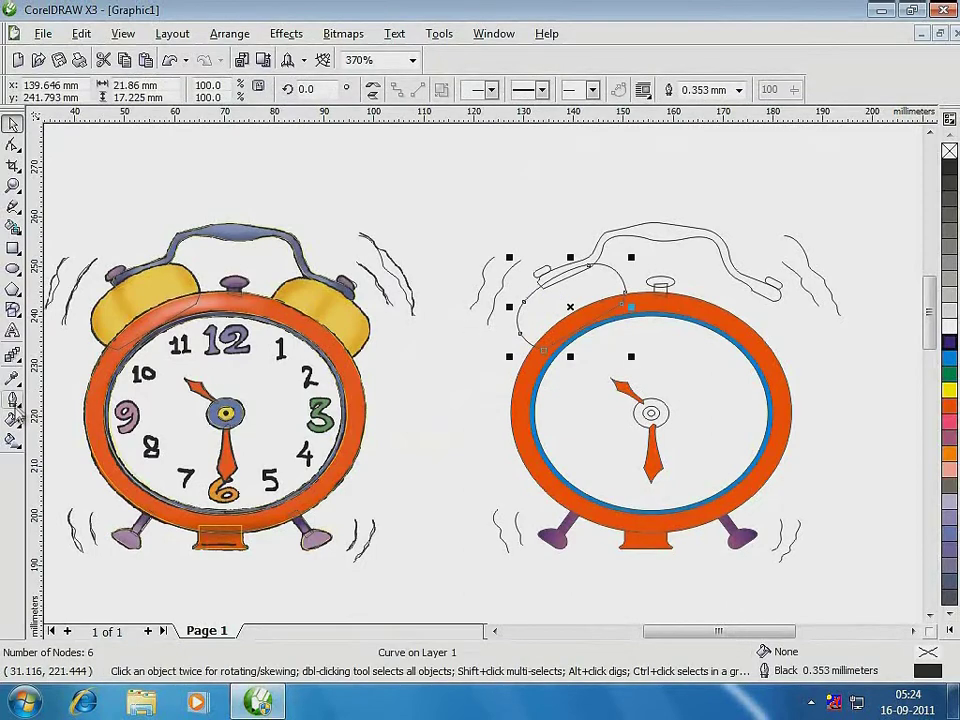
pyautogui.click(13, 425)
pyautogui.click(64, 430)
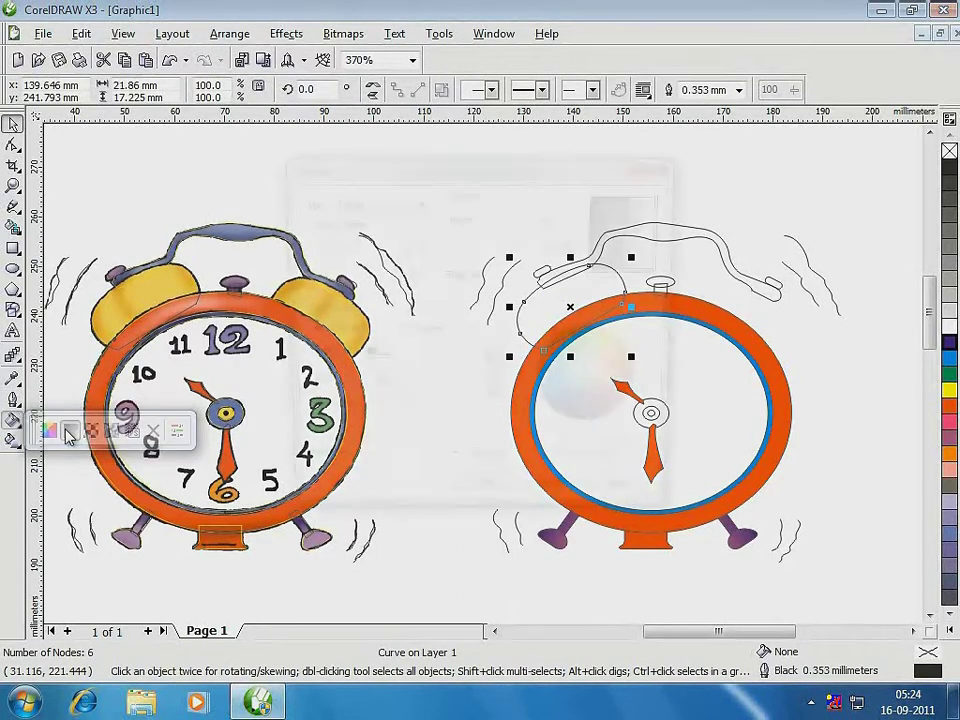
pyautogui.click(400, 332)
pyautogui.click(600, 363)
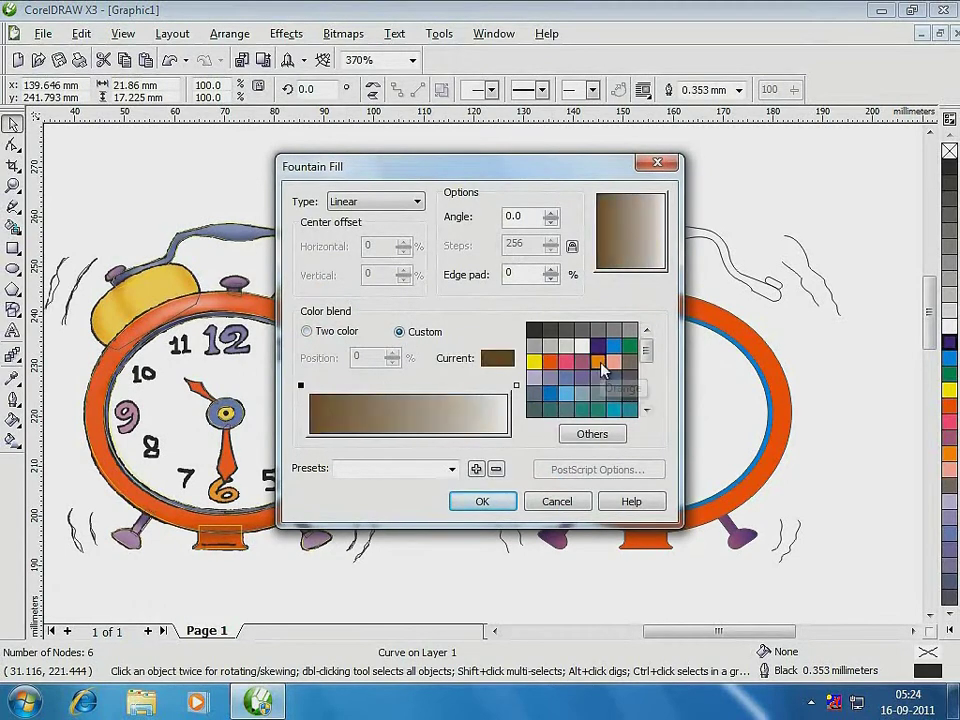
pyautogui.click(591, 434)
pyautogui.moveTo(505, 432); pyautogui.dragTo(502, 443)
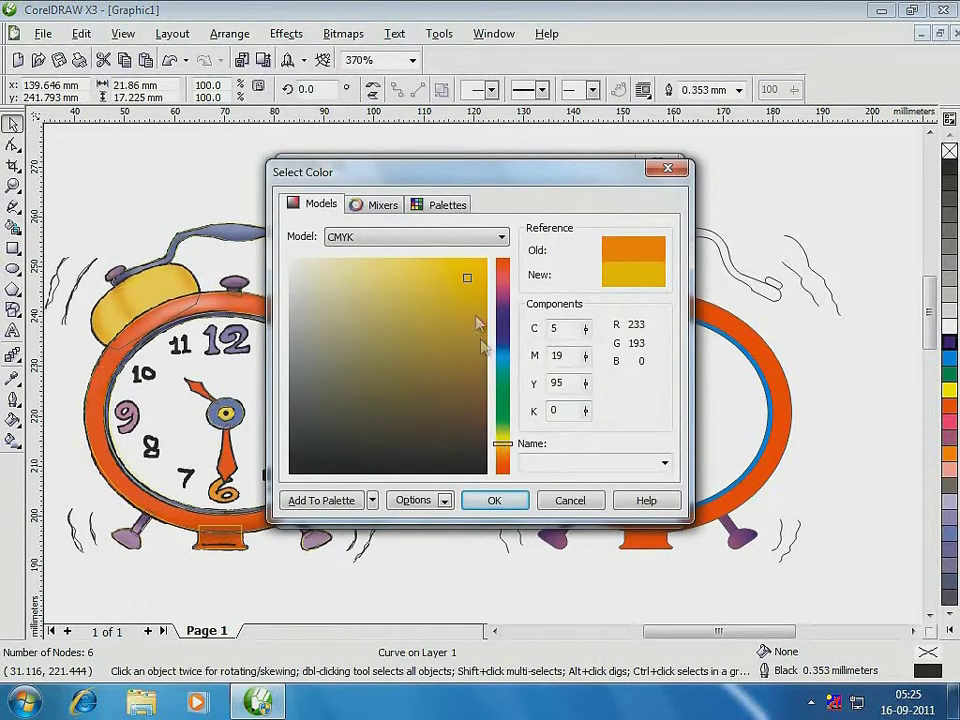
pyautogui.click(465, 322)
pyautogui.click(495, 500)
# - Add a bright golden stop at 23% and a brown stop (C31 M53 Y96 K1) near the middle of the gradient
pyautogui.doubleClick(356, 388)
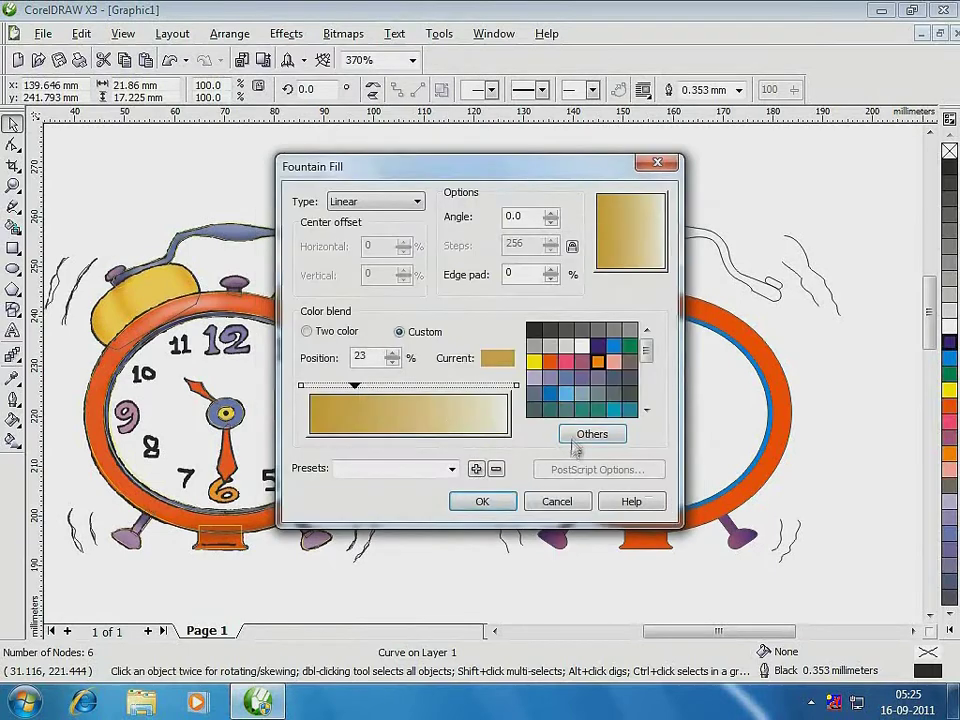
pyautogui.click(587, 431)
pyautogui.click(441, 274)
pyautogui.click(494, 500)
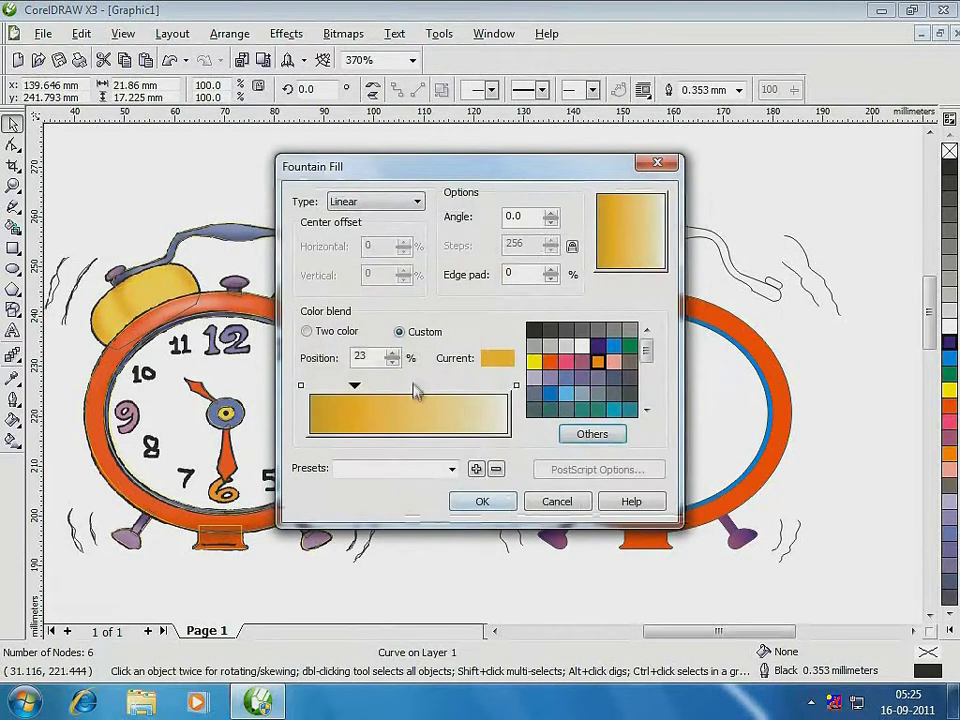
pyautogui.doubleClick(412, 387)
pyautogui.click(587, 433)
pyautogui.click(444, 330)
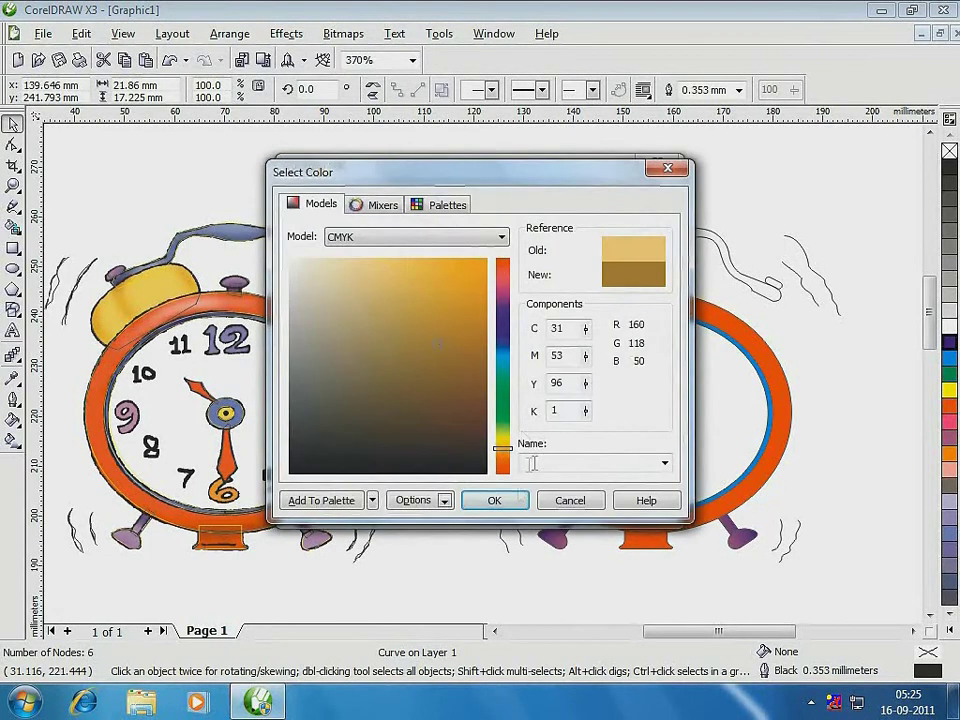
pyautogui.click(493, 500)
# - Add a light orange stop (C3 M24 Y78 K0), set the end color to gold, tilt the gradient and apply it to the bell
pyautogui.doubleClick(460, 386)
pyautogui.click(577, 436)
pyautogui.click(417, 271)
pyautogui.click(506, 449)
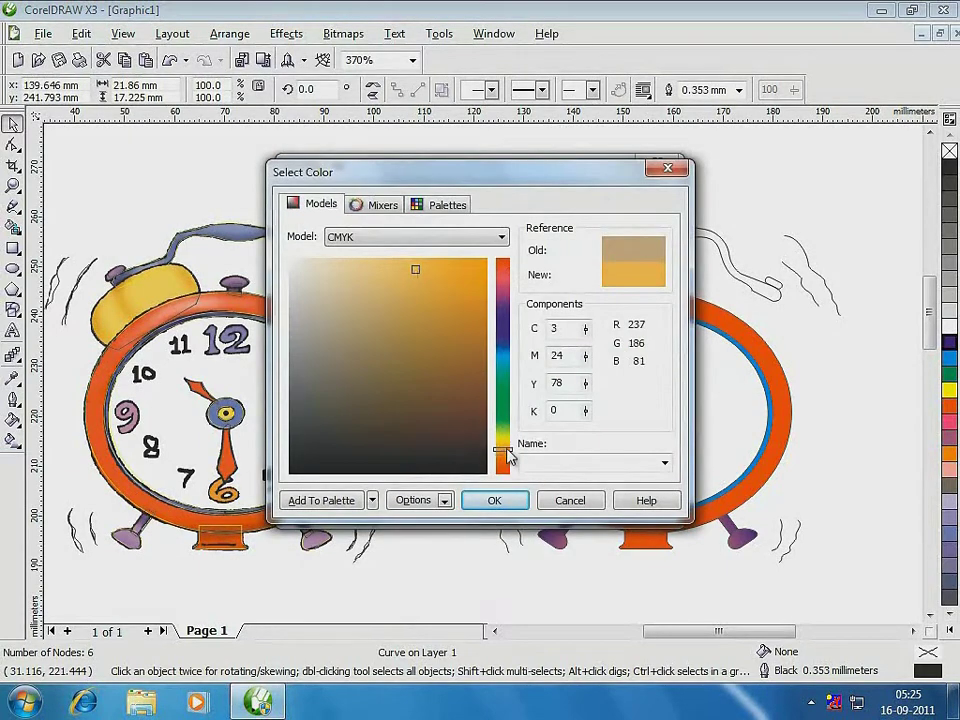
pyautogui.click(511, 493)
pyautogui.click(516, 386)
pyautogui.click(581, 436)
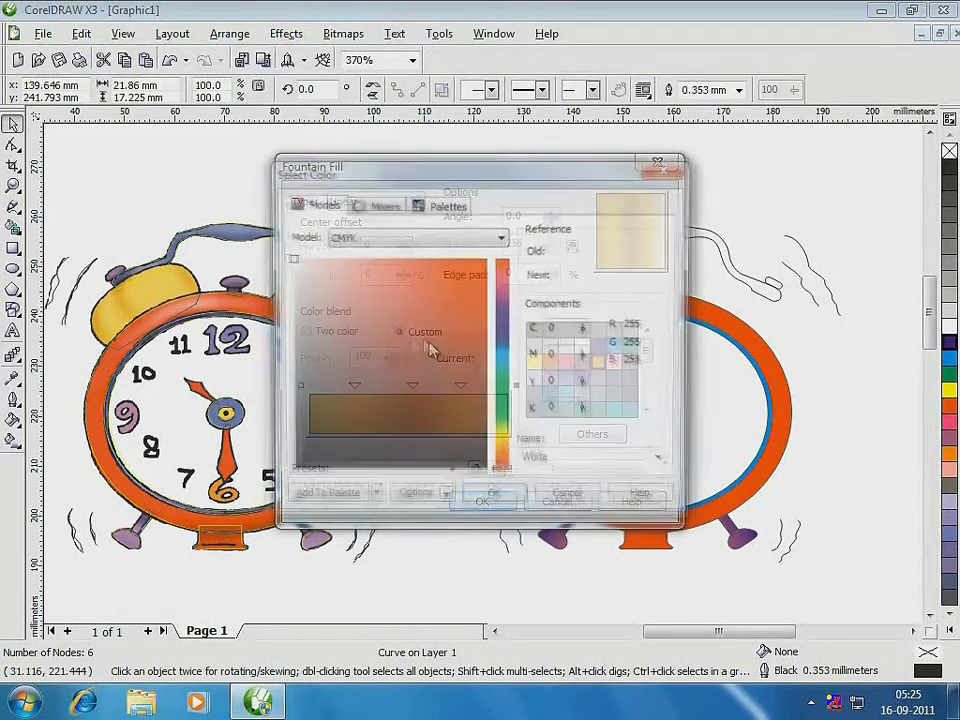
pyautogui.click(506, 445)
pyautogui.click(457, 294)
pyautogui.click(514, 494)
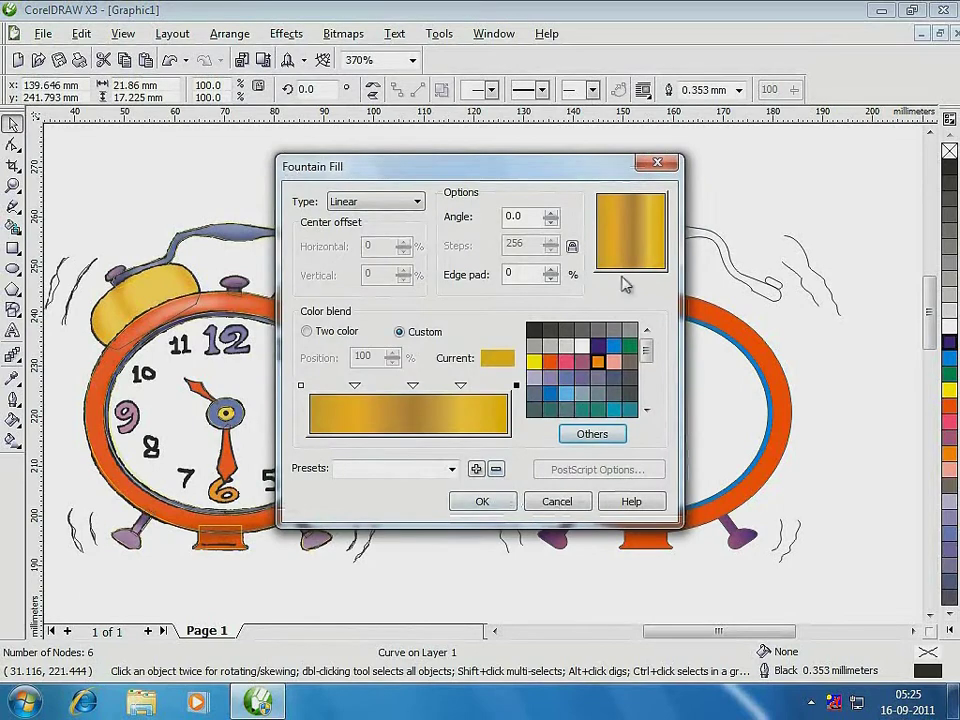
pyautogui.moveTo(626, 245); pyautogui.dragTo(650, 228)
pyautogui.click(490, 501)
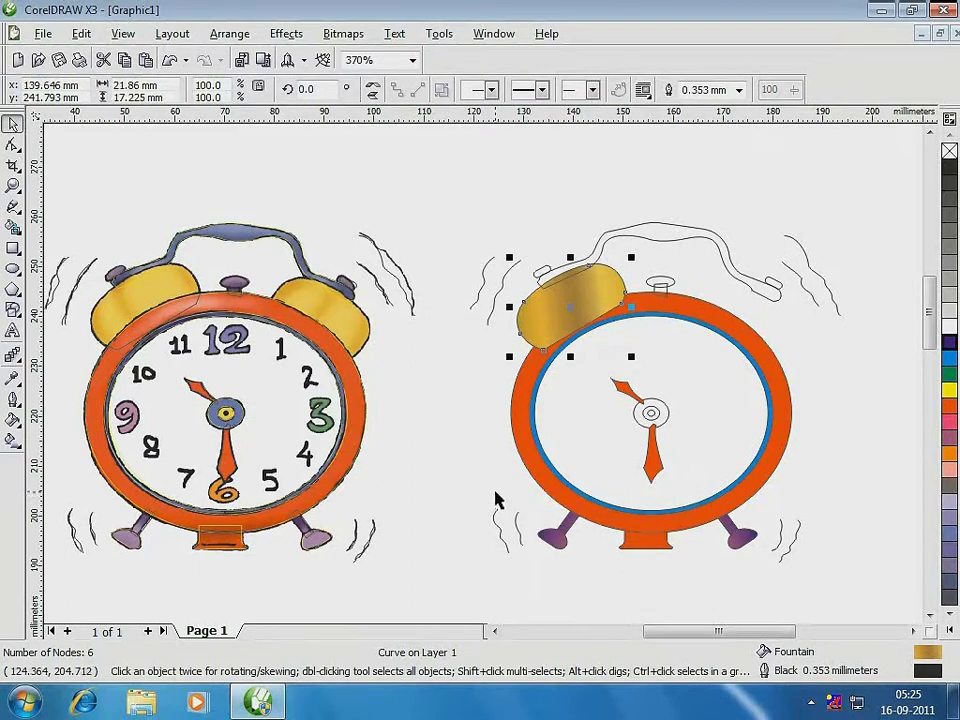
# - Send the gold left bell behind the clock's orange ring and mirror a copy of it horizontally to its right side
pyautogui.hotkey('shift', 'pagedown')
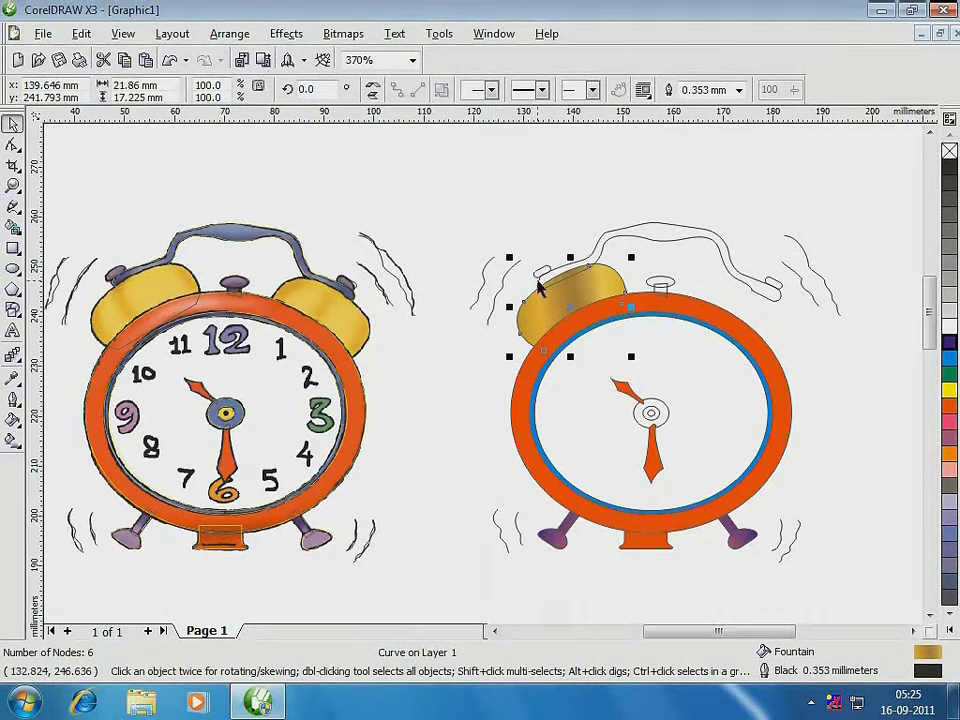
pyautogui.click(525, 208)
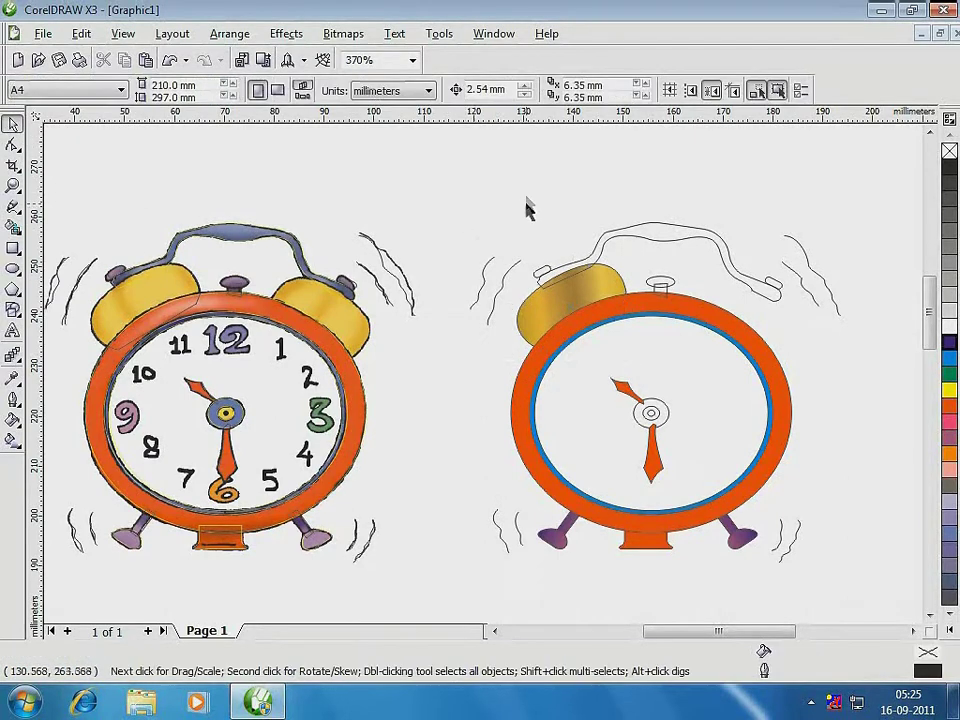
pyautogui.click(575, 285)
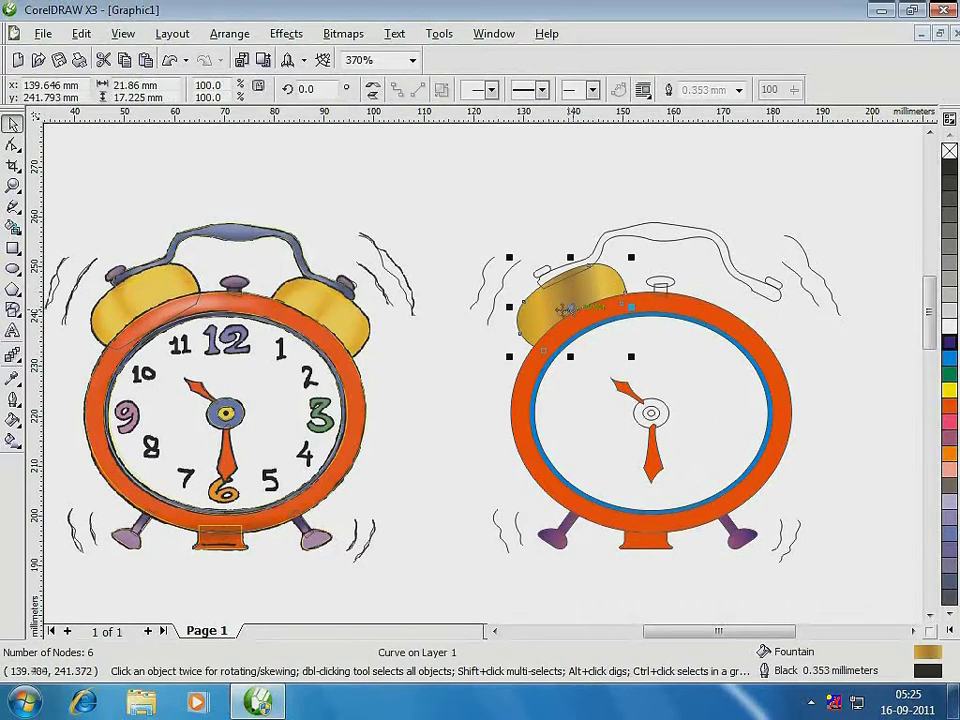
pyautogui.moveTo(513, 311); pyautogui.dragTo(667, 305)
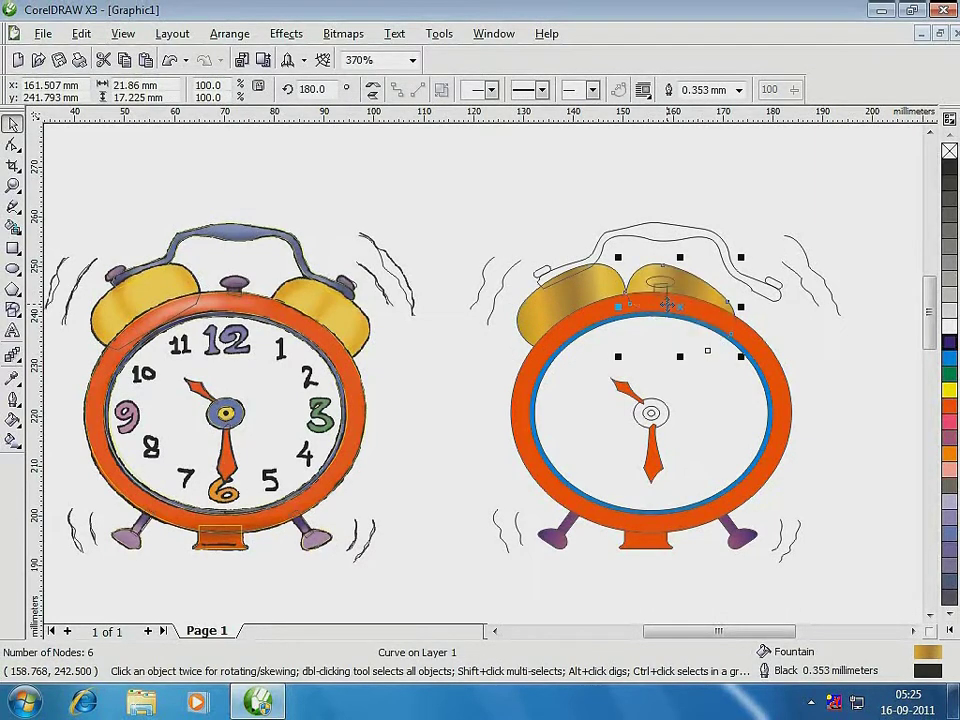
# - Shift the mirrored bell right until it sits at the clock's upper right, matching the left bell
pyautogui.press('Right')
pyautogui.press('Right')
pyautogui.press('Right')
pyautogui.press('Right')
pyautogui.press('Right')
pyautogui.press('Right')
pyautogui.press('Right')
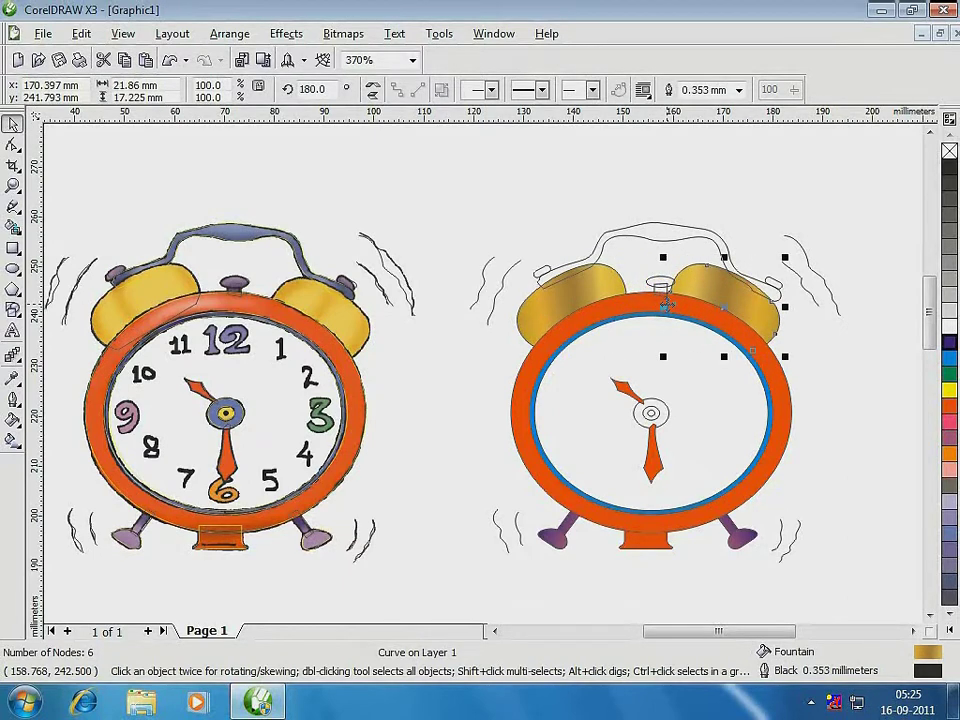
pyautogui.press('Right')
pyautogui.press('Right')
pyautogui.press('Right')
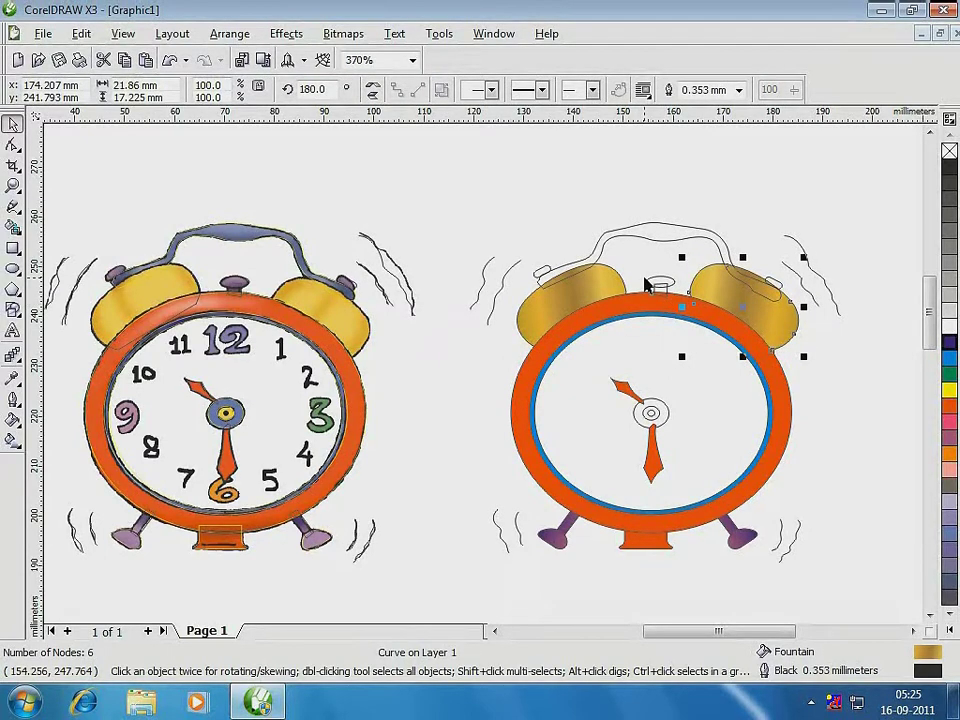
pyautogui.press('F2')
pyautogui.moveTo(467, 182); pyautogui.dragTo(878, 574)
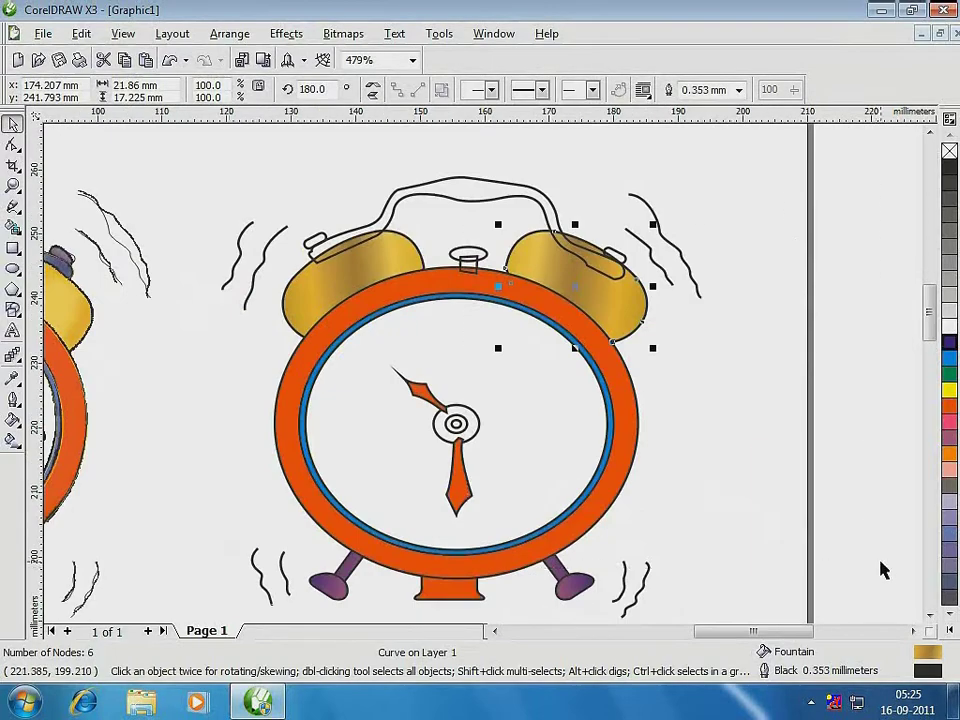
pyautogui.press('Left')
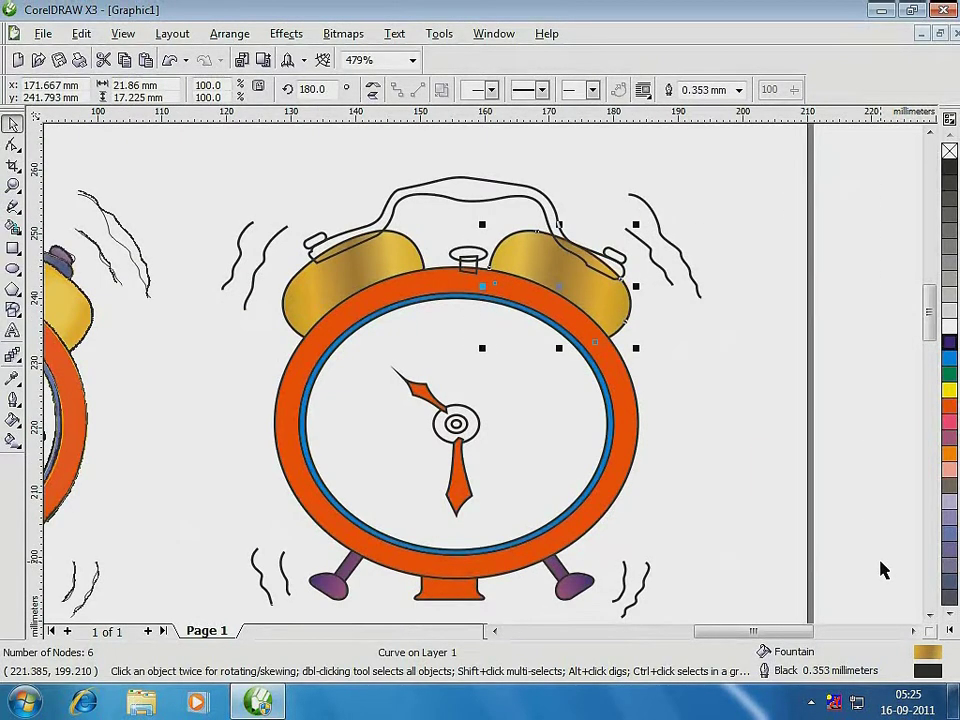
pyautogui.click(750, 263)
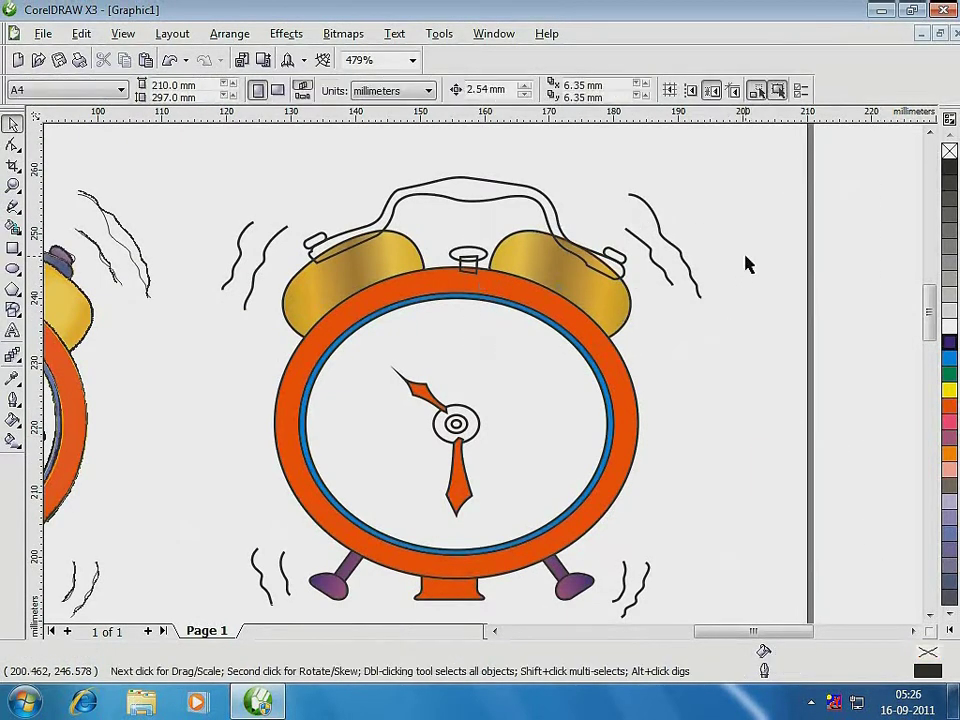
# - Fill the clock's handle with Navy Blue and the oval cap of the top button with Electric Blue
pyautogui.click(480, 210)
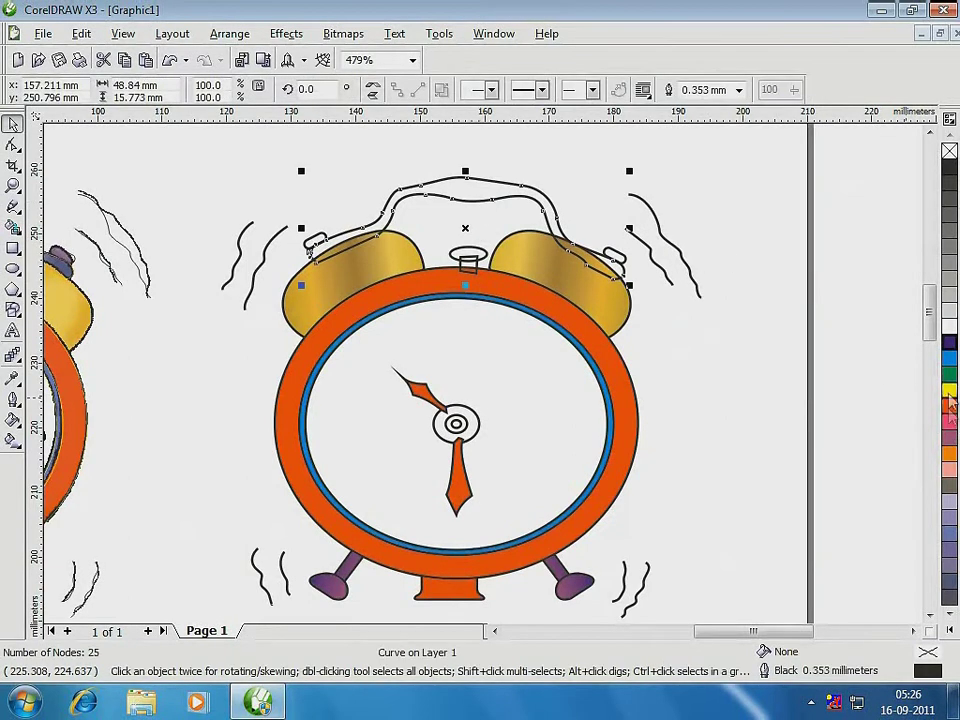
pyautogui.click(949, 580)
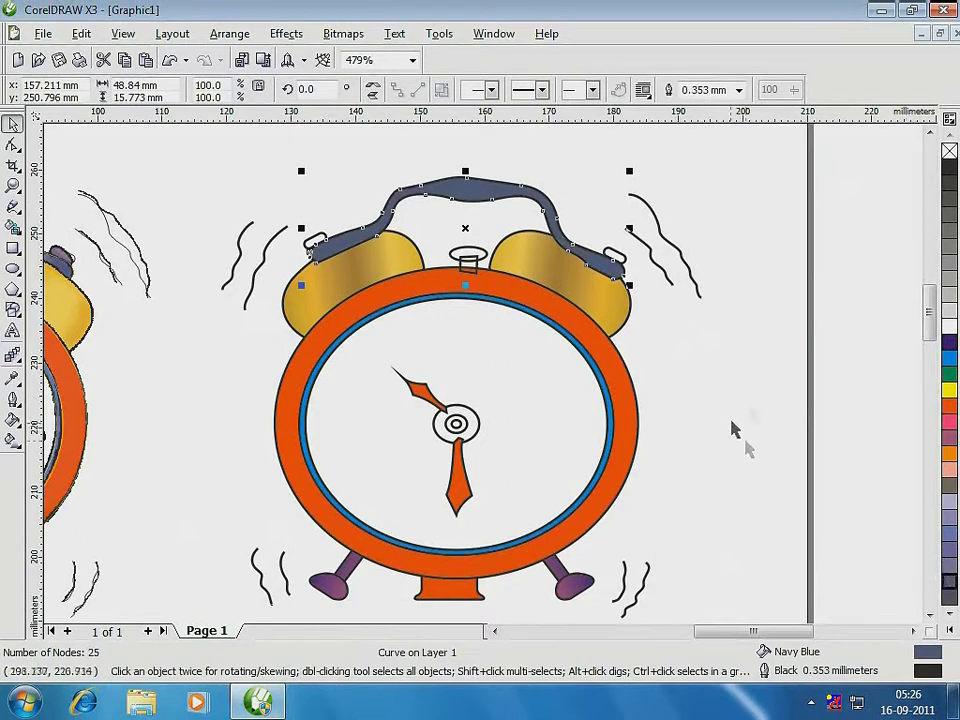
pyautogui.press('F2')
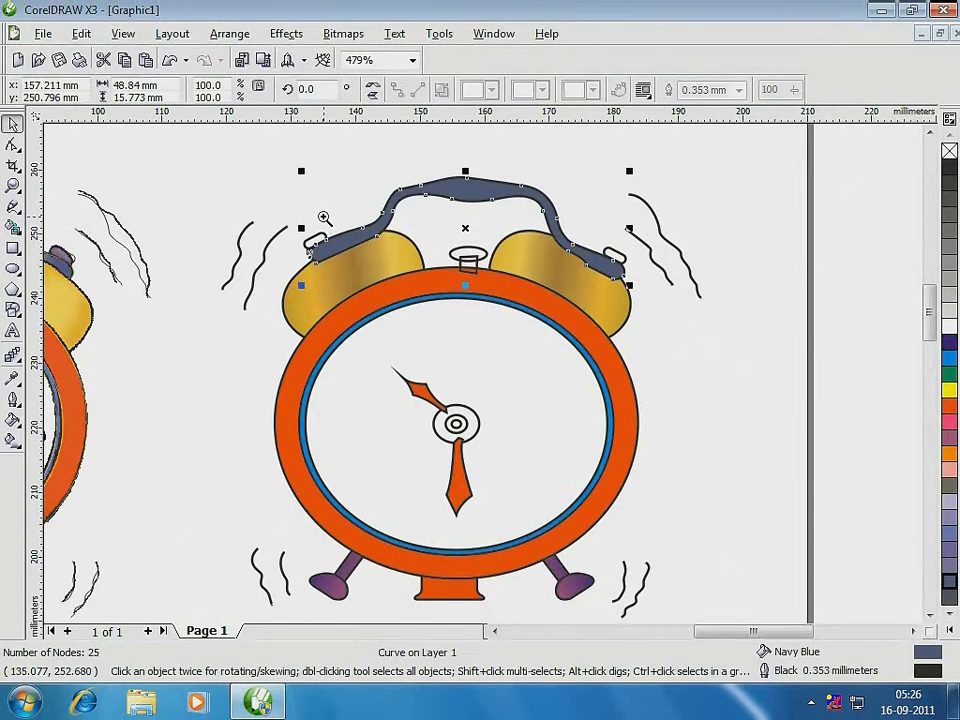
pyautogui.rightClick(323, 217)
pyautogui.moveTo(392, 214); pyautogui.dragTo(746, 583)
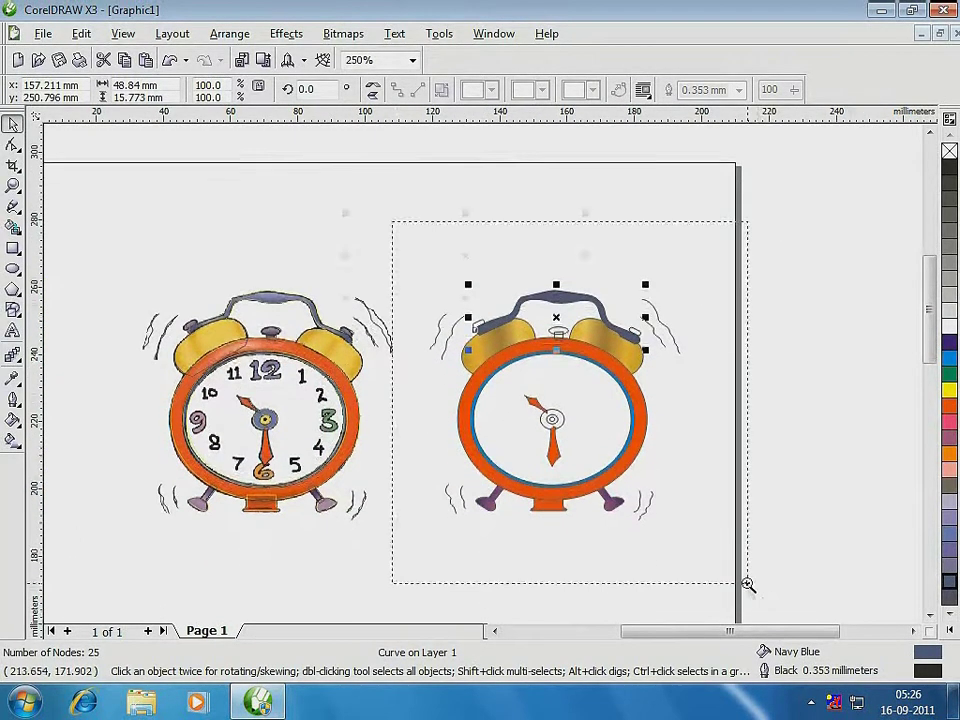
pyautogui.click(468, 275)
pyautogui.click(950, 549)
pyautogui.press('Escape')
pyautogui.click(516, 326)
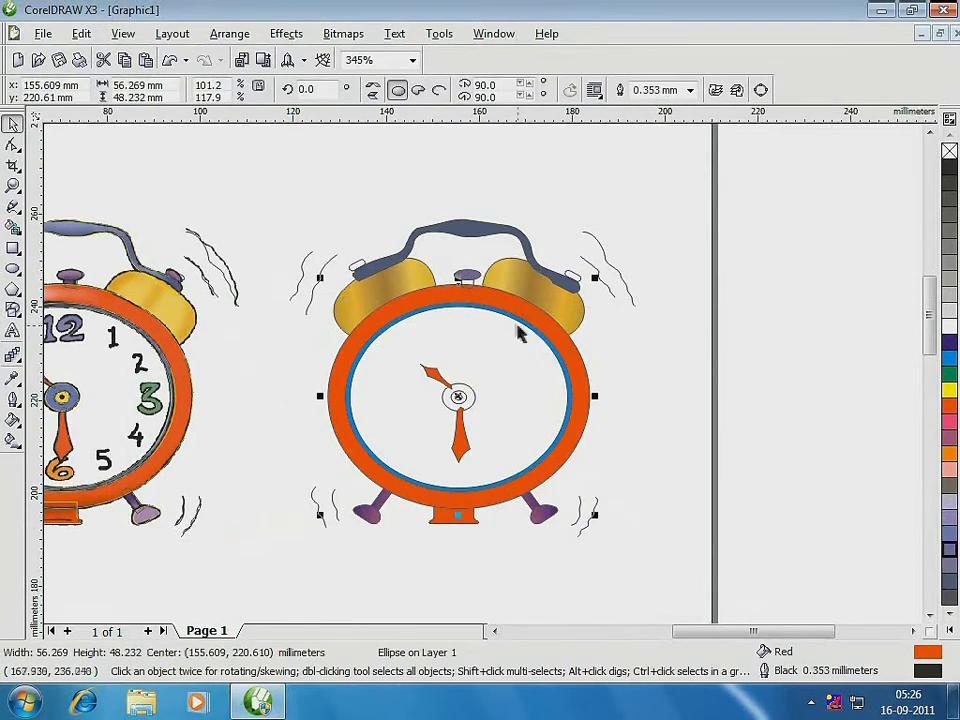
# - Fill the top button's stem with medium blue and group it with the oval cap
pyautogui.press('F2')
pyautogui.moveTo(440, 254); pyautogui.dragTo(556, 348)
pyautogui.click(355, 273)
pyautogui.click(950, 533)
pyautogui.keyDown('shift'); pyautogui.click(298, 247); pyautogui.keyUp('shift')
pyautogui.hotkey('ctrl', 'g')
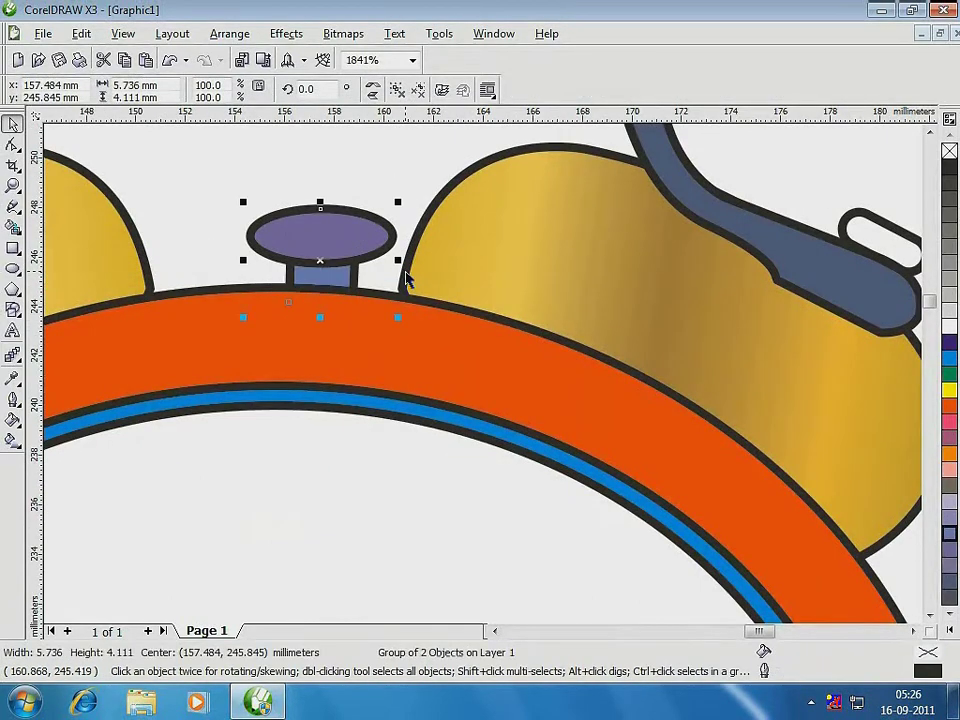
pyautogui.keyDown('shift'); pyautogui.click(435, 330); pyautogui.keyUp('shift')
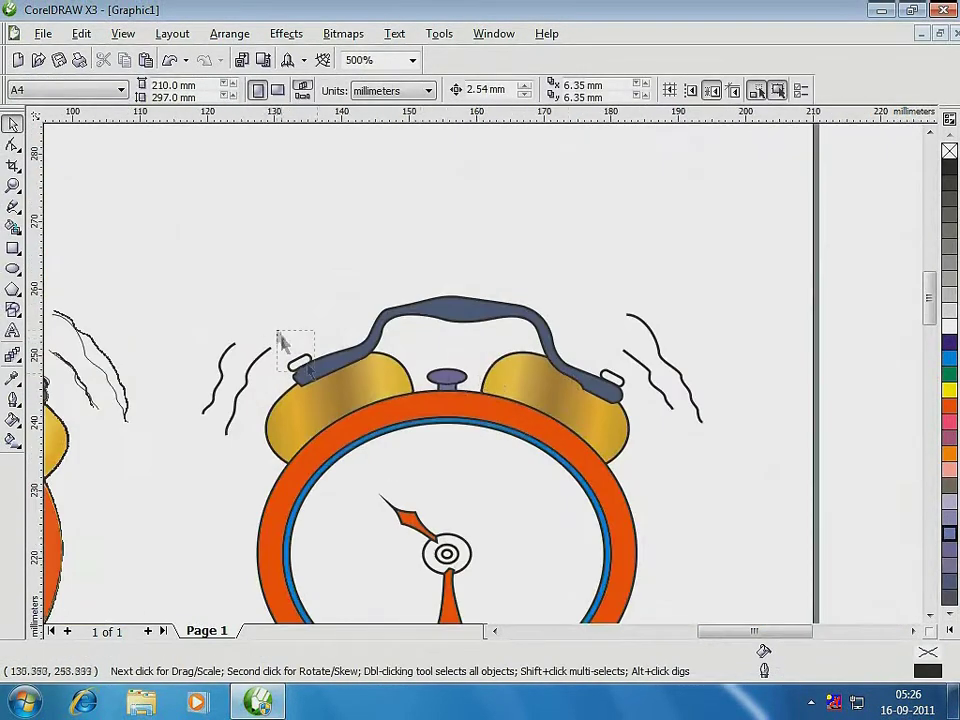
# - Fill the two small rounded knobs at the ends of the handle with teal
pyautogui.click(292, 358)
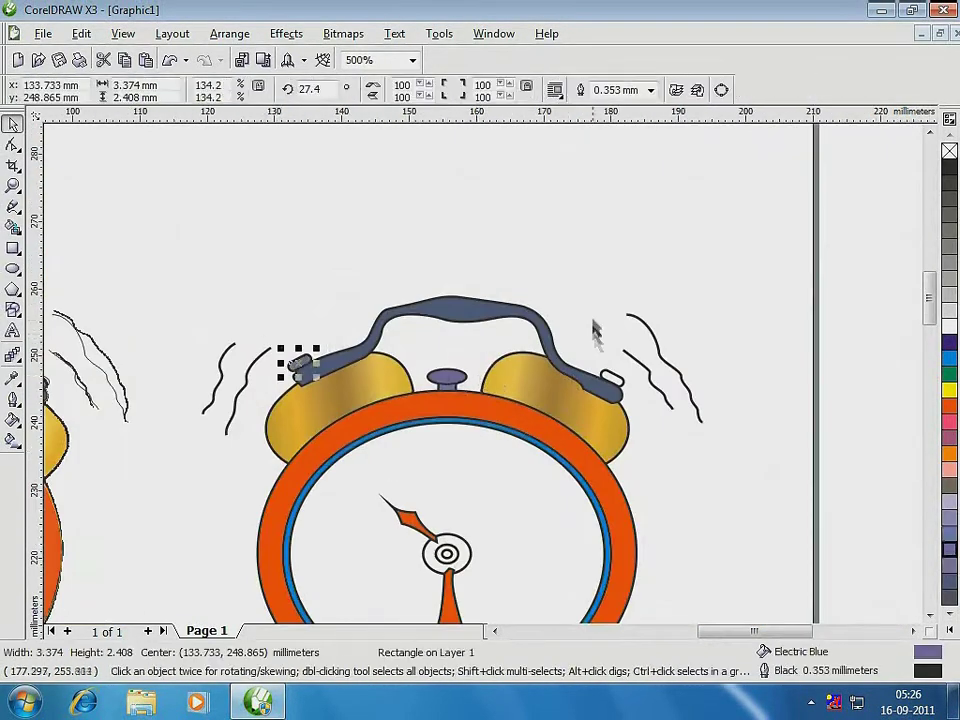
pyautogui.click(612, 380)
pyautogui.click(949, 614)
pyautogui.click(914, 325)
pyautogui.click(302, 362)
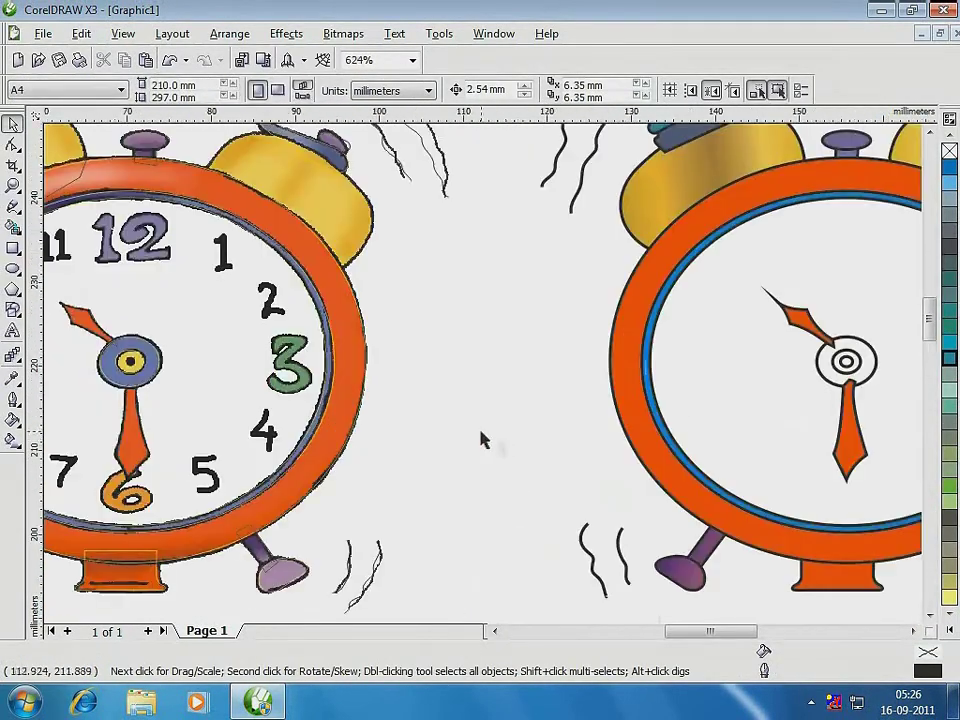
# - Fill the hub's outer circle with grayish blue, its middle circle with pale yellow and its center circle with dark gray
pyautogui.click(845, 362)
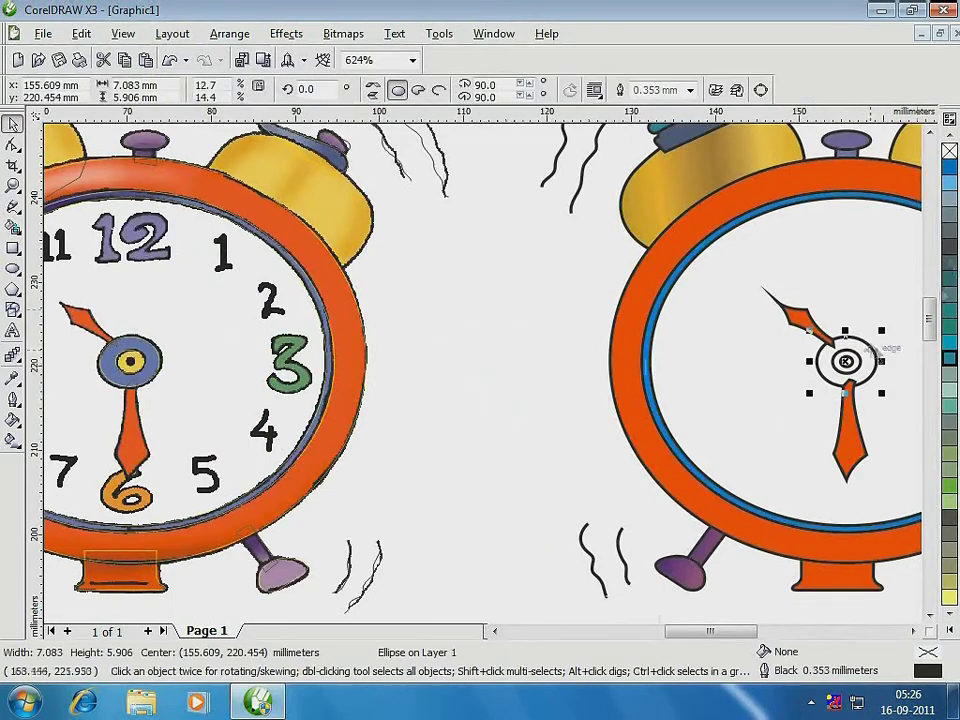
pyautogui.click(949, 340)
pyautogui.click(949, 597)
pyautogui.press('Escape')
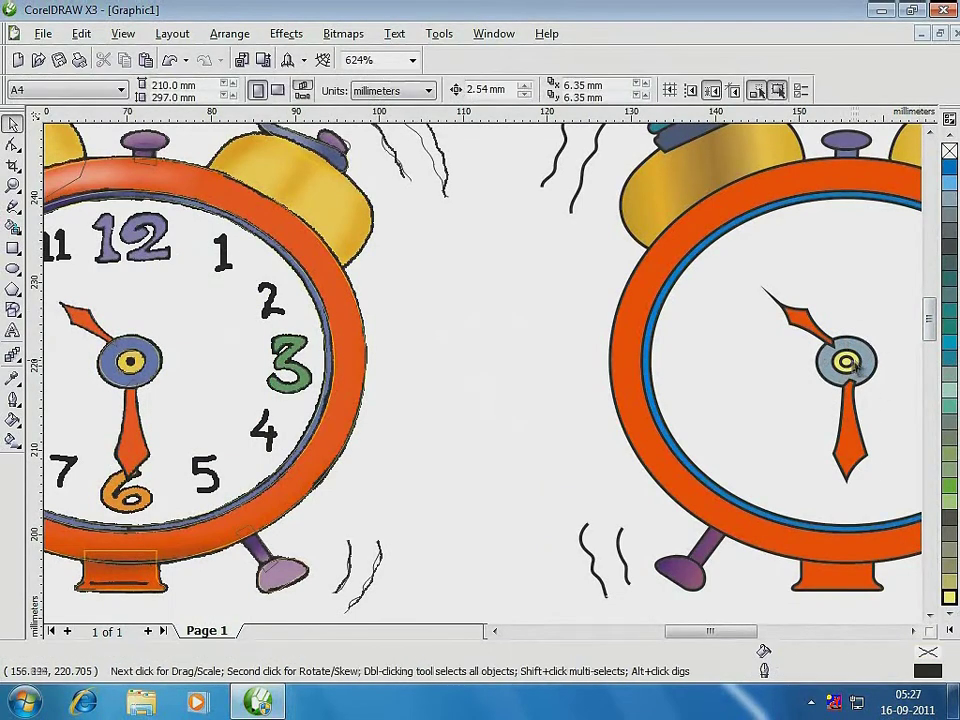
pyautogui.click(851, 360)
pyautogui.click(949, 246)
pyautogui.press('Escape')
# - Send the hour and minute hands behind the hub circles
pyautogui.click(801, 318)
pyautogui.keyDown('shift'); pyautogui.click(845, 419); pyautogui.keyUp('shift')
pyautogui.hotkey('shift', 'pagedown')
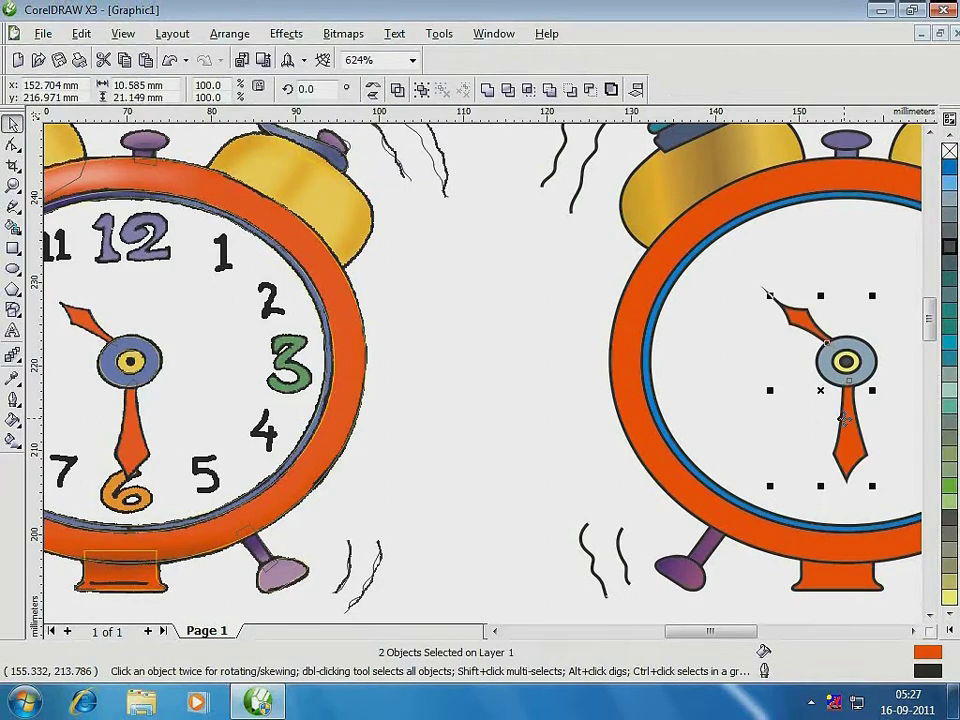
pyautogui.click(488, 331)
pyautogui.press('F4')
pyautogui.press('F2')
pyautogui.moveTo(140, 203); pyautogui.dragTo(864, 572)
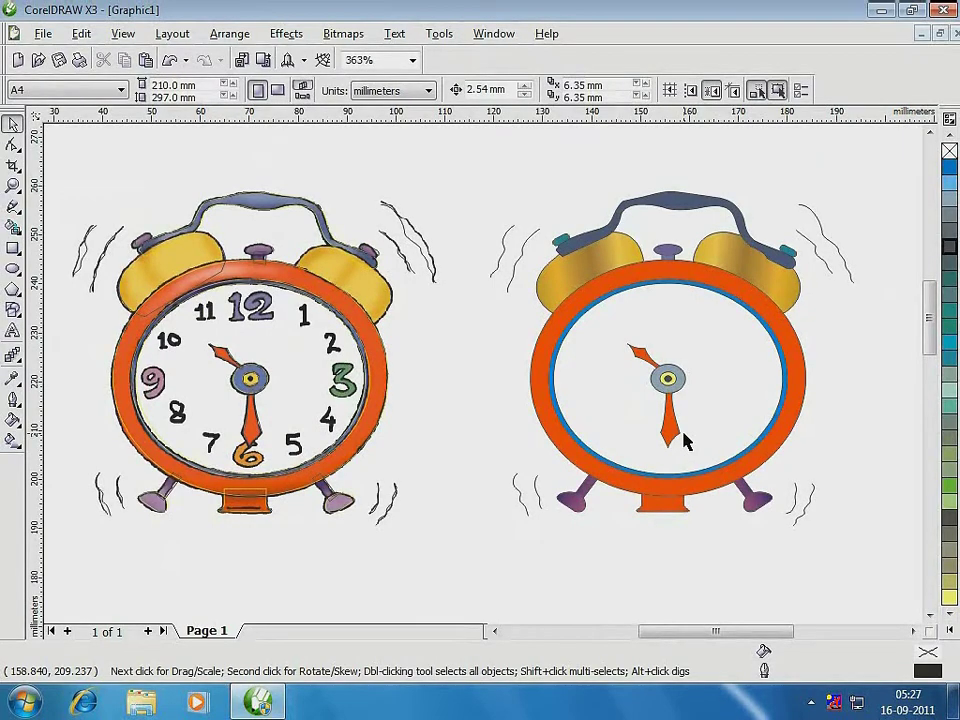
# - Convert the outline of the outer vibration line beside the colored clock's left bell to an object
pyautogui.press('z')
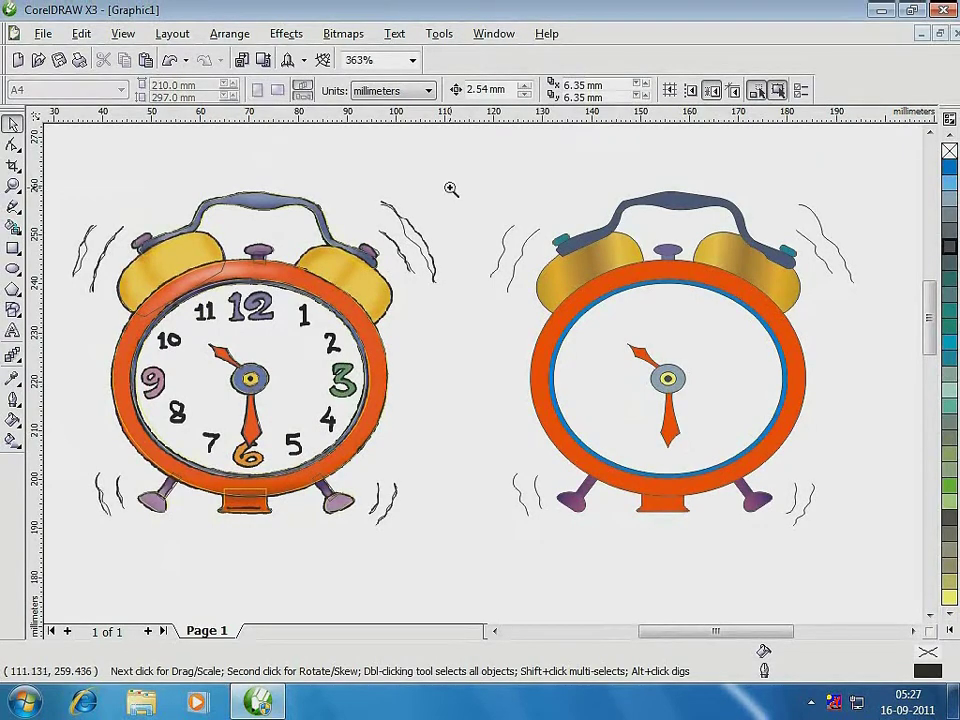
pyautogui.moveTo(450, 189); pyautogui.dragTo(590, 322)
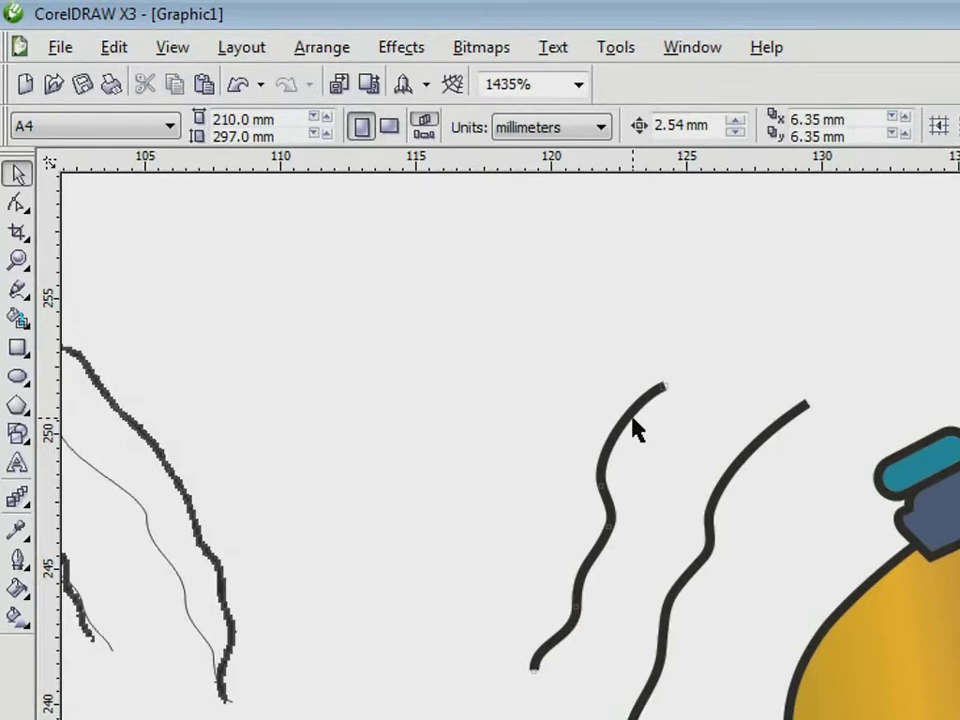
pyautogui.click(632, 414)
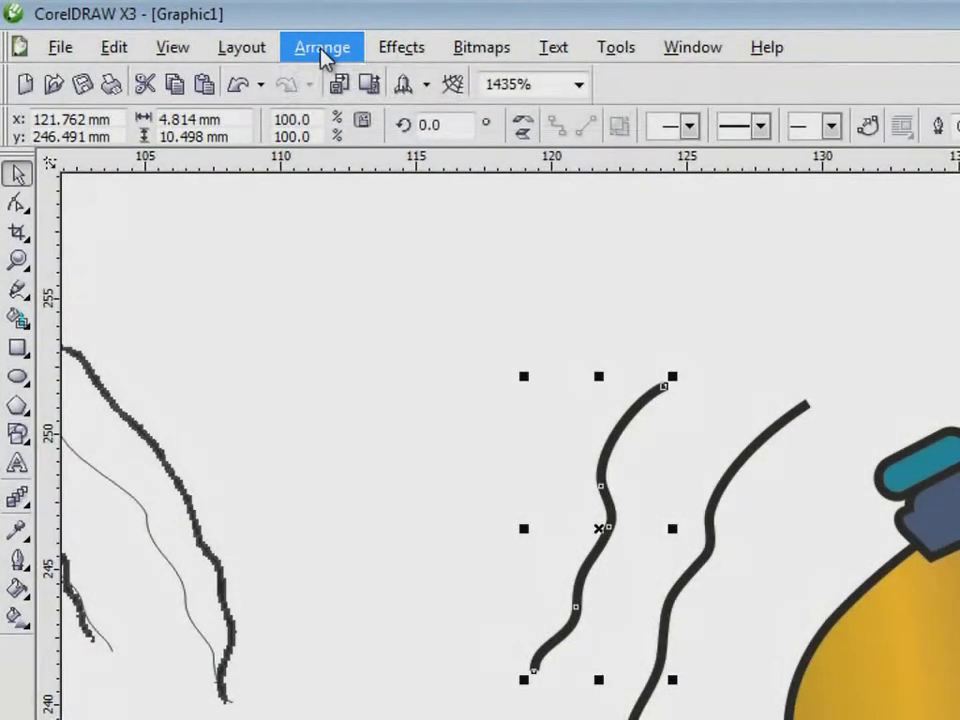
pyautogui.click(324, 56)
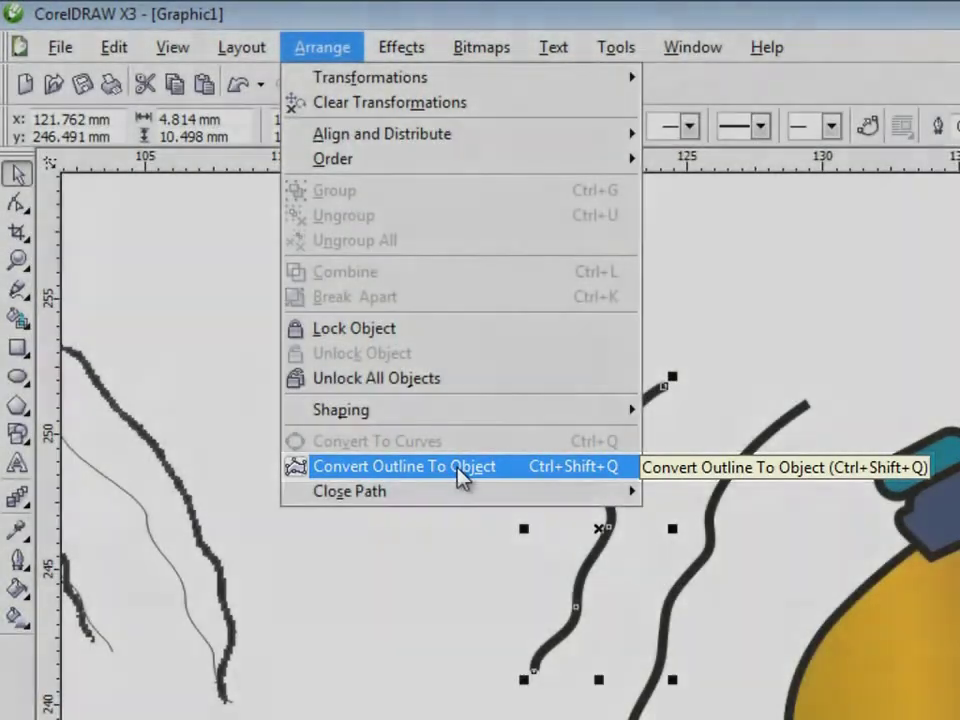
pyautogui.click(460, 470)
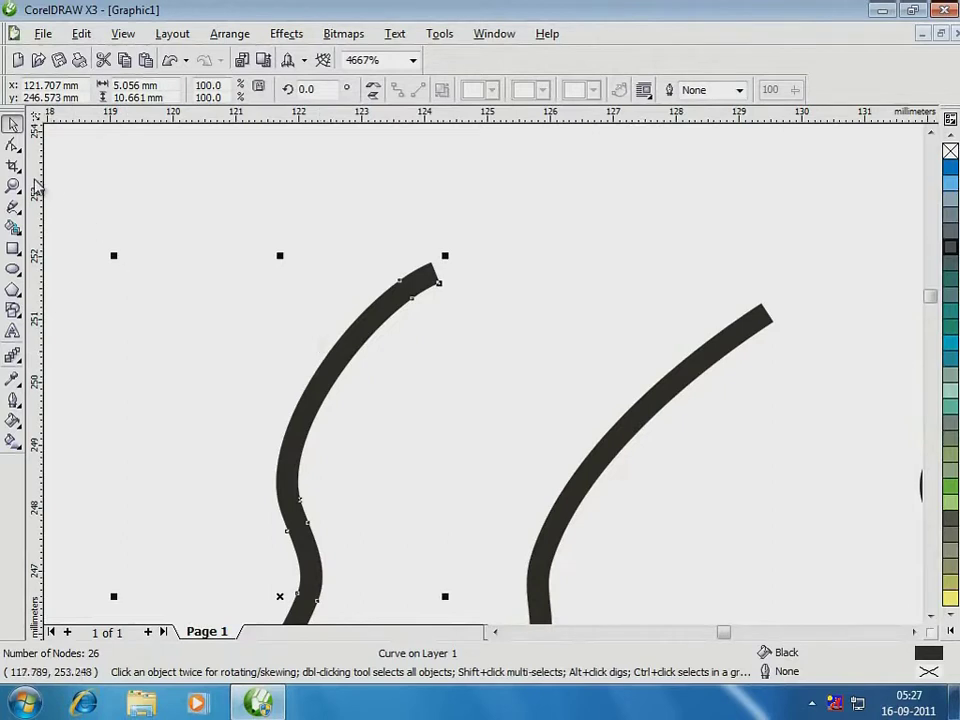
# - Taper the upper end of the outer vibration line to a sharp point by deleting and moving its end nodes
pyautogui.click(13, 145)
pyautogui.doubleClick(440, 288)
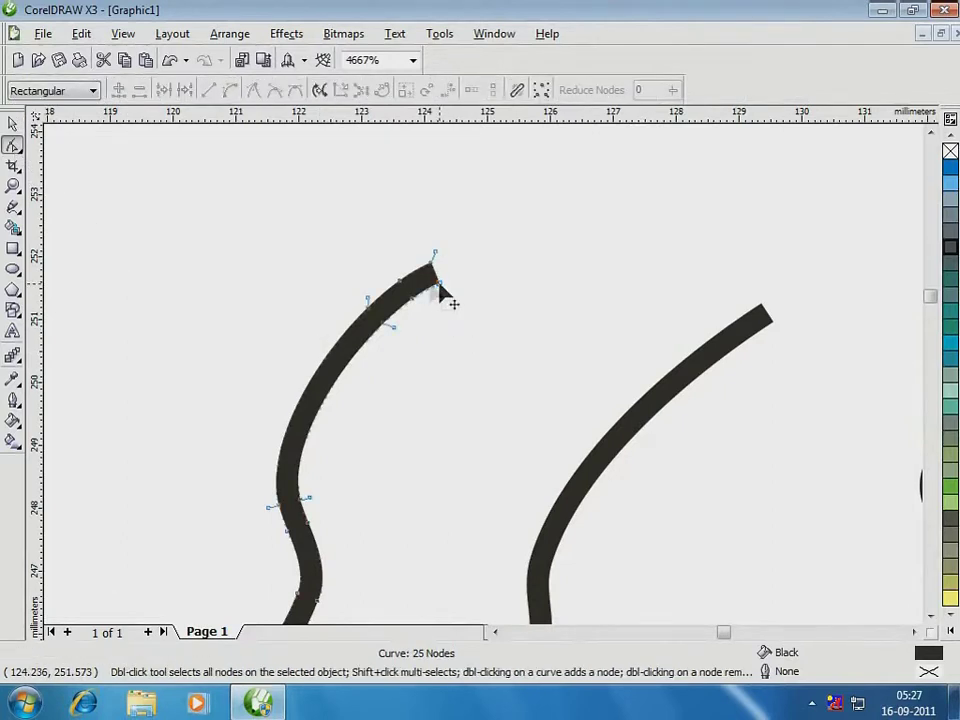
pyautogui.doubleClick(442, 291)
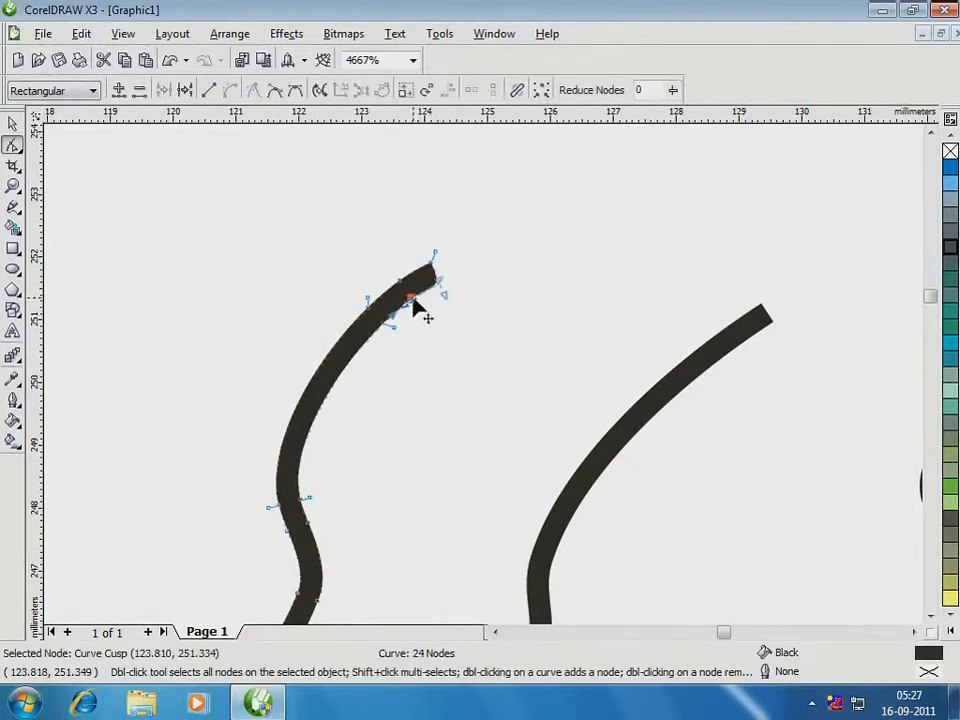
pyautogui.doubleClick(421, 305)
pyautogui.click(430, 292)
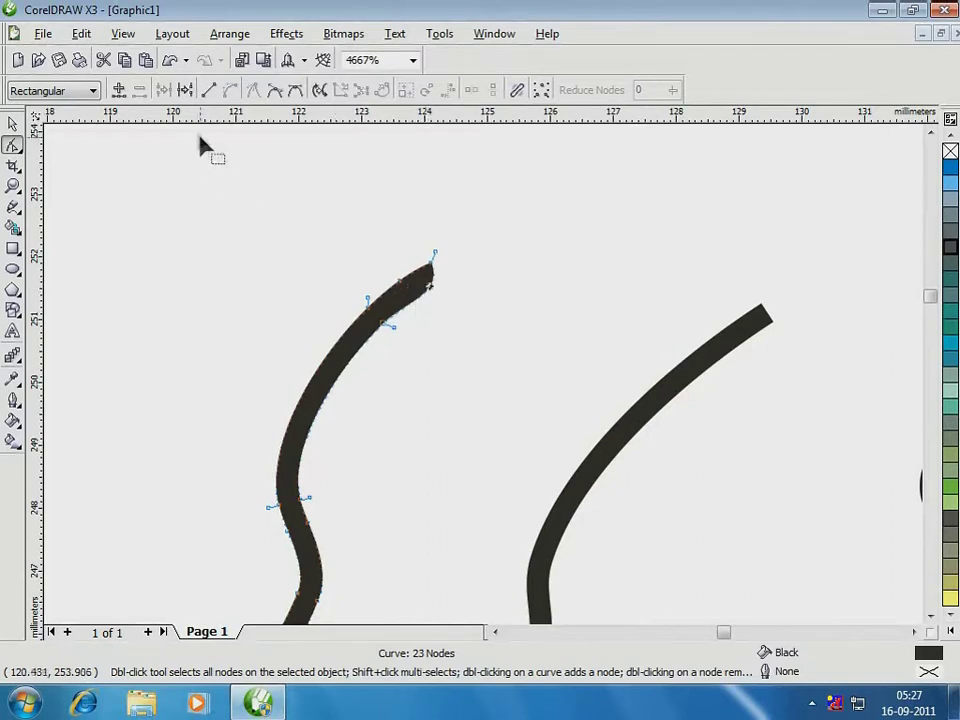
pyautogui.click(208, 90)
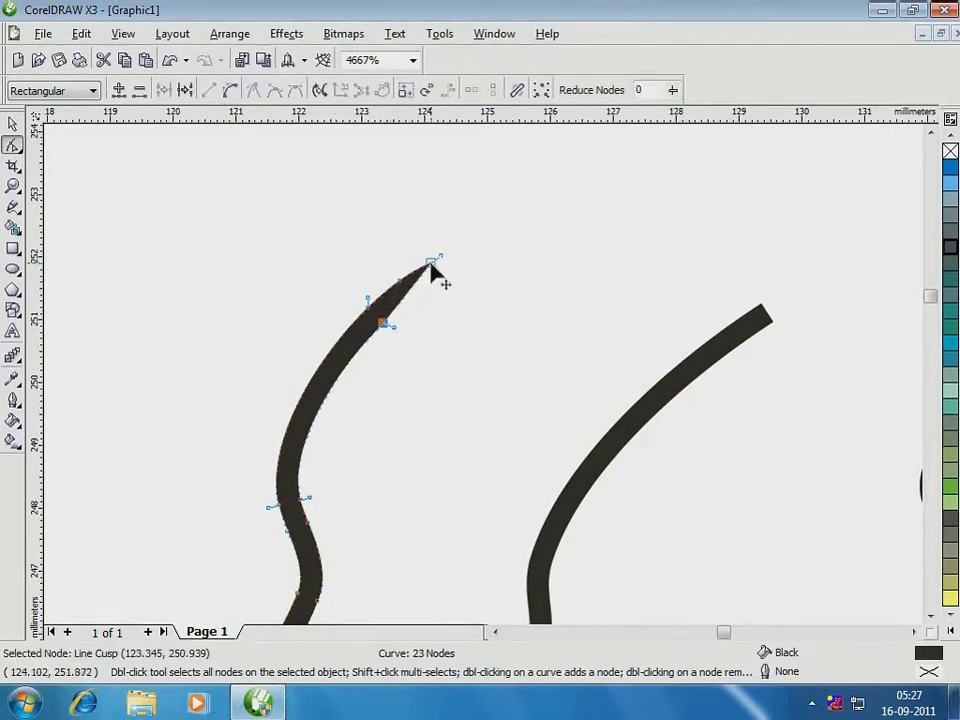
pyautogui.moveTo(438, 260); pyautogui.dragTo(457, 263)
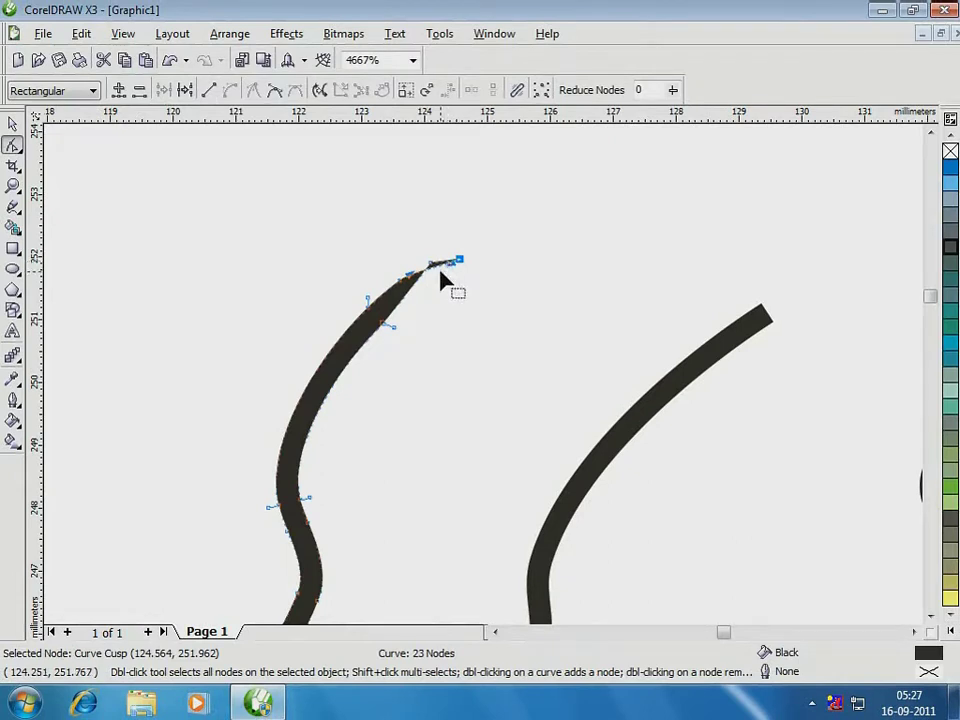
pyautogui.moveTo(459, 262); pyautogui.dragTo(455, 249)
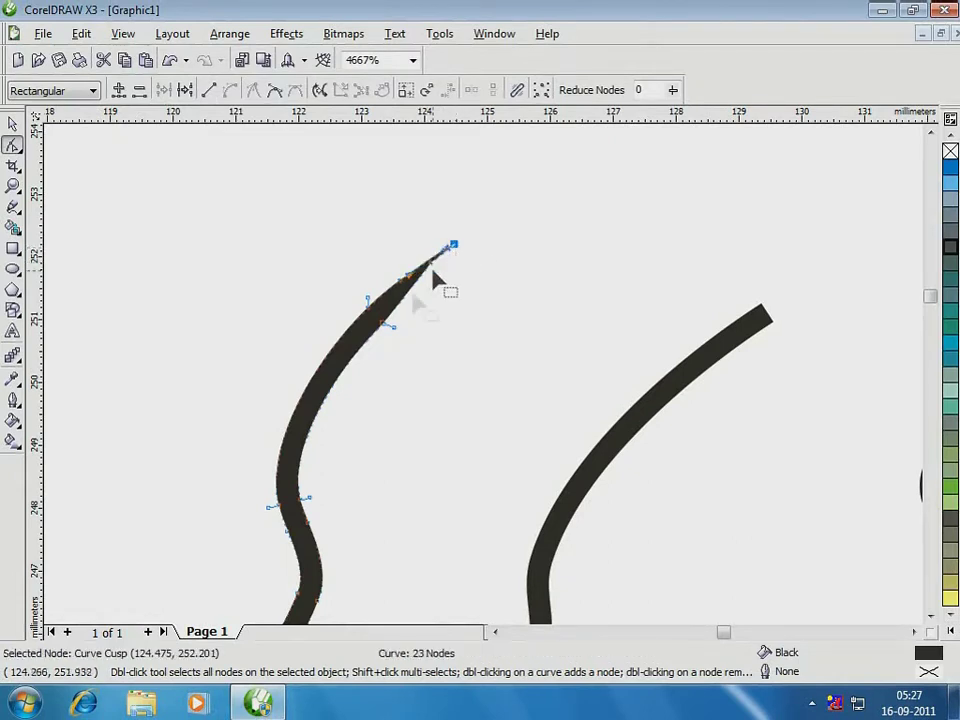
pyautogui.moveTo(383, 322)
pyautogui.mouseDown()
pyautogui.moveTo(360, 331)
pyautogui.moveTo(350, 404)
pyautogui.moveTo(358, 406)
pyautogui.moveTo(322, 388)
pyautogui.mouseUp()
pyautogui.doubleClick(360, 332)
# - Taper the lower end of the outer vibration line to a thin point by removing a node and reshaping its edge
pyautogui.press('F3')
pyautogui.press('F2')
pyautogui.moveTo(402, 471); pyautogui.dragTo(474, 532)
pyautogui.doubleClick(458, 498)
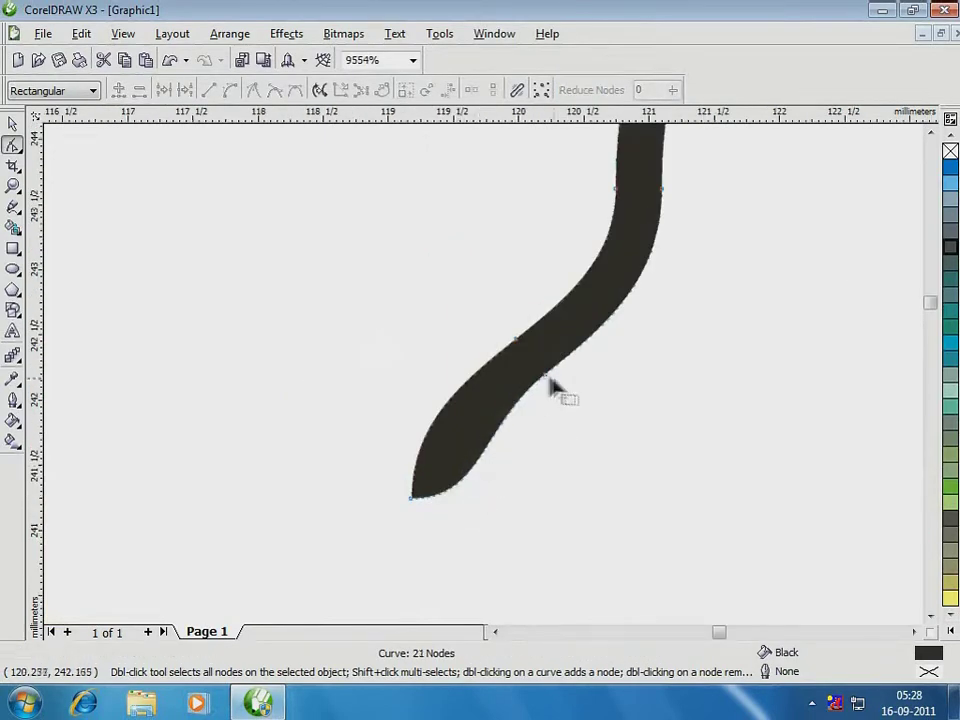
pyautogui.moveTo(547, 376); pyautogui.dragTo(572, 322)
pyautogui.moveTo(458, 467)
pyautogui.mouseDown()
pyautogui.moveTo(451, 428)
pyautogui.moveTo(437, 435)
pyautogui.mouseUp()
pyautogui.moveTo(497, 357); pyautogui.dragTo(495, 380)
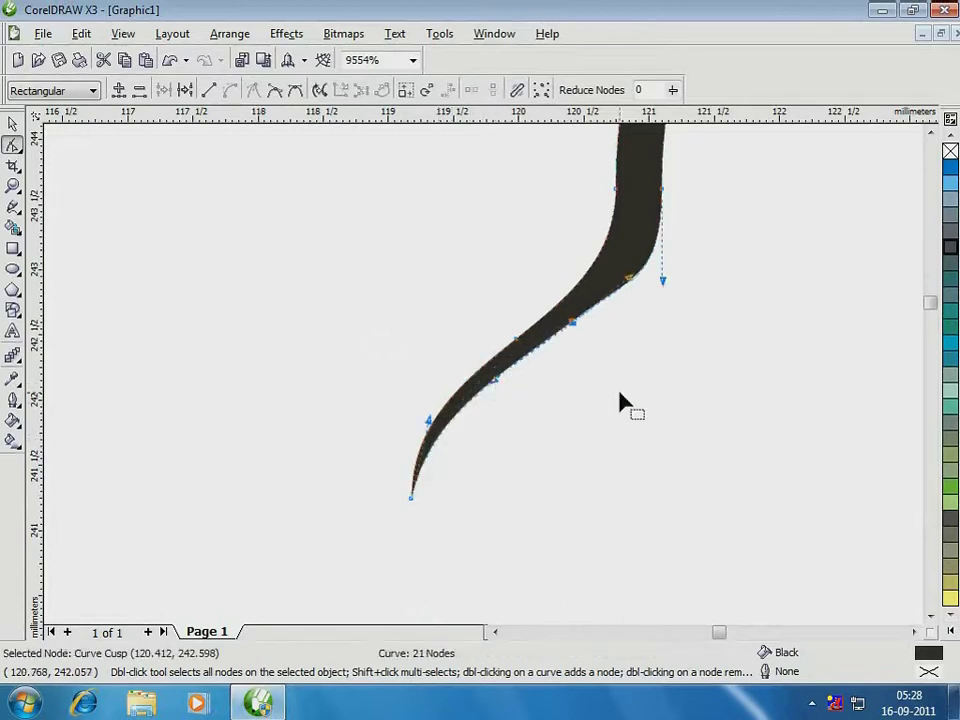
# - Convert the outline of the inner vibration line beside the left bell to an object
pyautogui.scroll(-3, 620, 395)
pyautogui.click(551, 497)
pyautogui.click(229, 33)
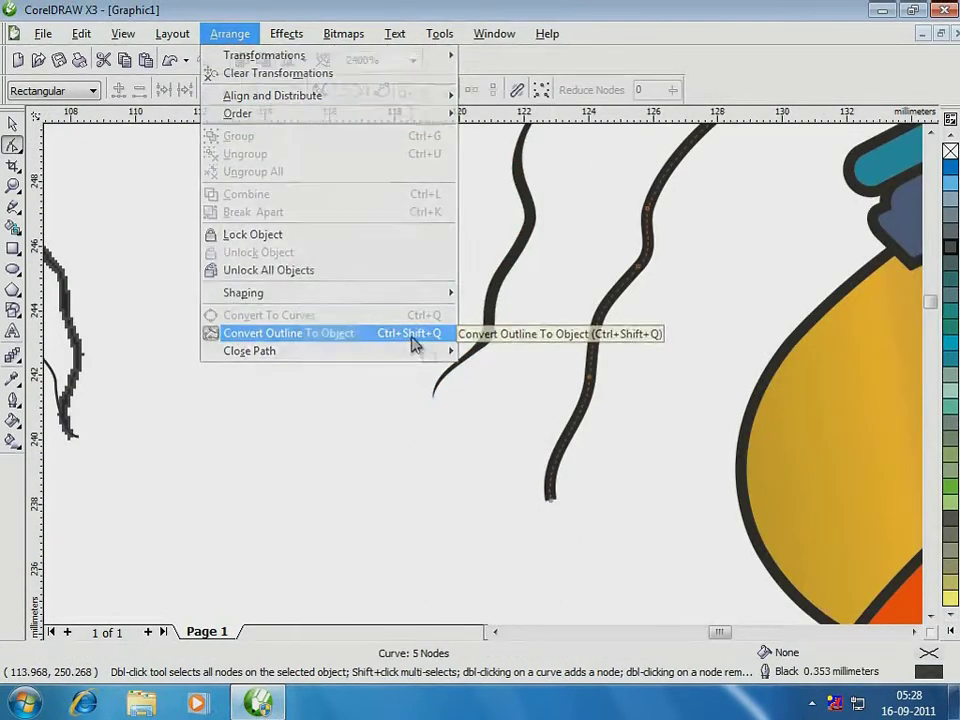
pyautogui.click(413, 335)
# - Taper the lower end of the inner vibration line to a point by deleting its corner node and reshaping the edge
pyautogui.scroll(2, 557, 505)
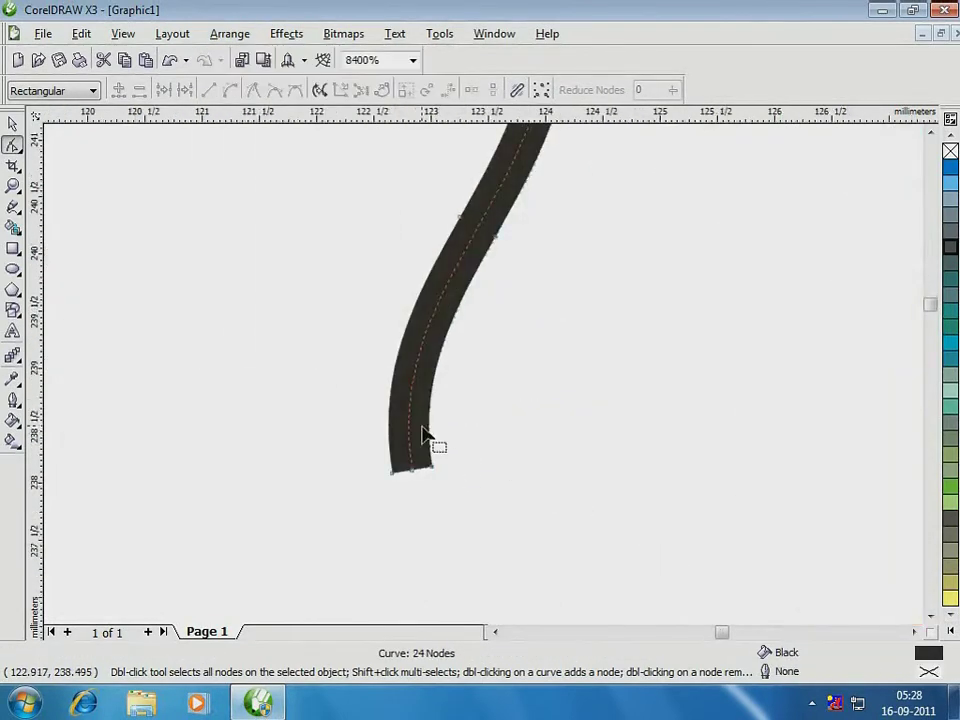
pyautogui.doubleClick(432, 466)
pyautogui.moveTo(496, 237); pyautogui.dragTo(494, 210)
pyautogui.moveTo(456, 464); pyautogui.dragTo(417, 360)
# - Extend the upper end of the inner vibration line into a sharp point and delete the surplus corner node
pyautogui.scroll(-3, 483, 384)
pyautogui.scroll(2, 510, 262)
pyautogui.doubleClick(590, 352)
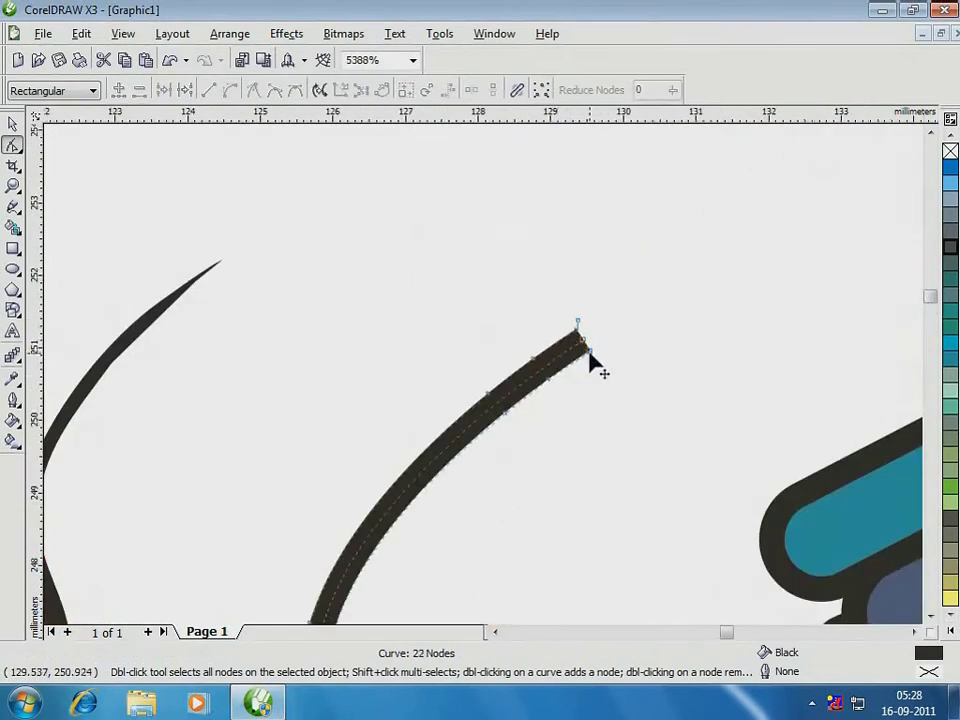
pyautogui.moveTo(590, 351); pyautogui.dragTo(640, 293)
pyautogui.doubleClick(569, 364)
pyautogui.moveTo(577, 330); pyautogui.dragTo(609, 341)
pyautogui.moveTo(609, 341); pyautogui.dragTo(609, 331)
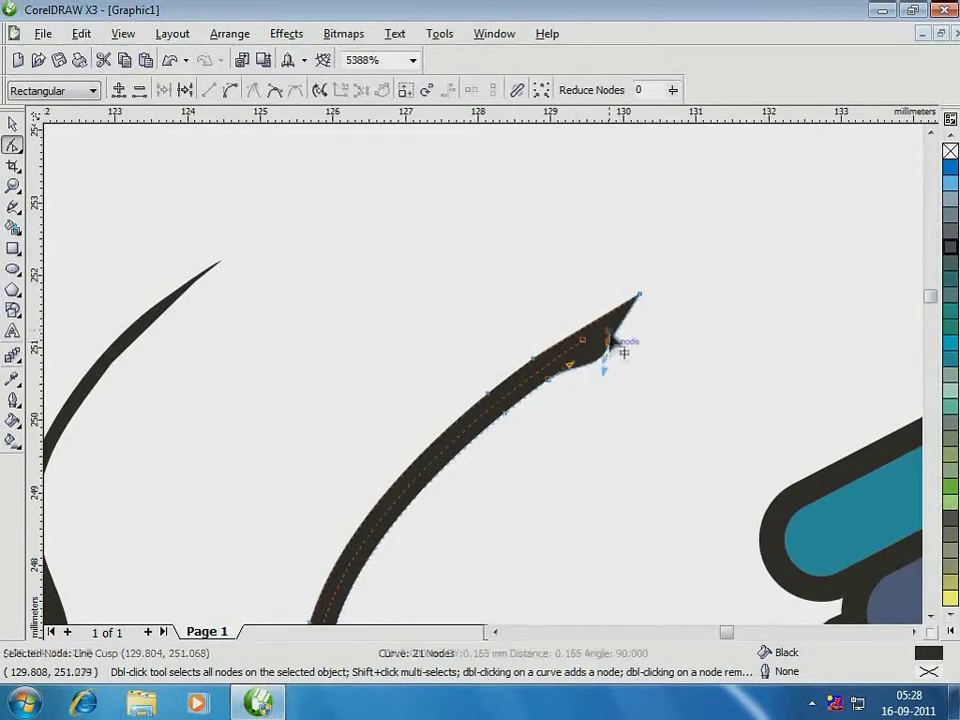
pyautogui.doubleClick(609, 335)
# - Delete the remaining thin vibration lines around the colored clock, keeping only the tapered pair beside the left bell
pyautogui.scroll(-3, 540, 388)
pyautogui.moveTo(398, 307); pyautogui.dragTo(641, 503)
pyautogui.press('space')
pyautogui.click(566, 235)
pyautogui.press('Delete')
pyautogui.click(562, 254)
pyautogui.press('Delete')
pyautogui.moveTo(568, 452); pyautogui.dragTo(521, 534)
pyautogui.press('Delete')
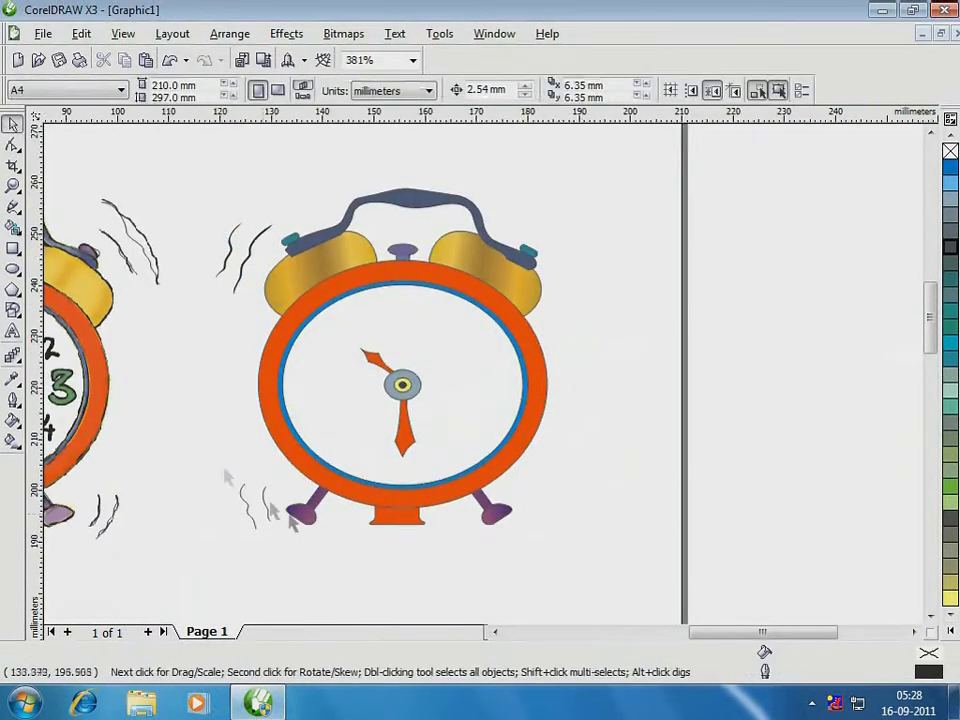
# - Group the tapered vibration lines and place mirrored copies beside the right bell and both feet of the colored clock
pyautogui.moveTo(205, 194); pyautogui.dragTo(279, 316)
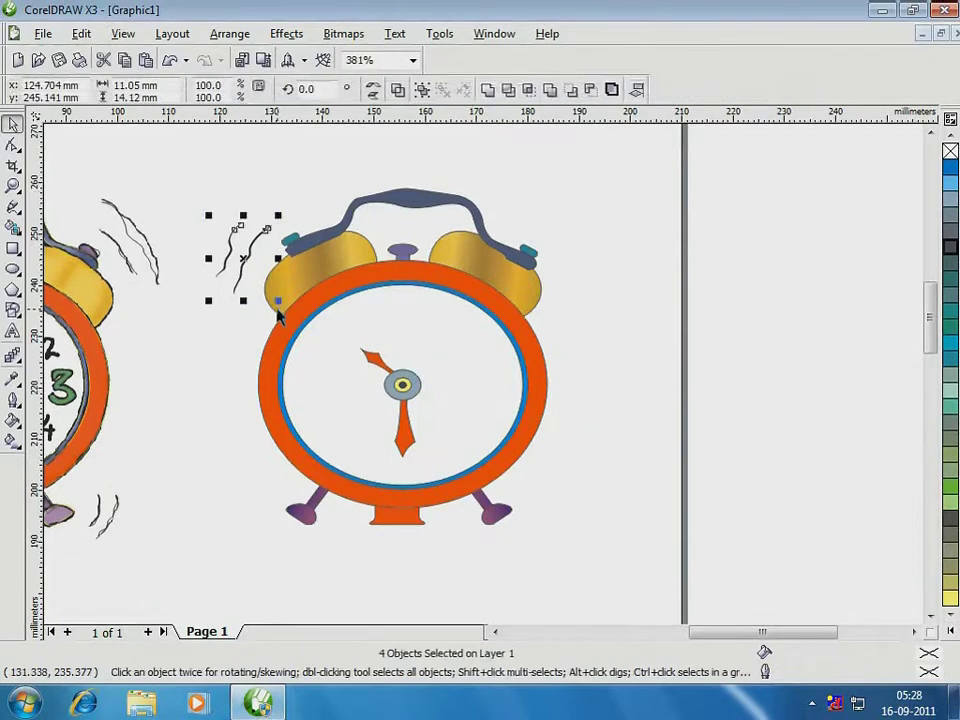
pyautogui.hotkey('ctrl', 'g')
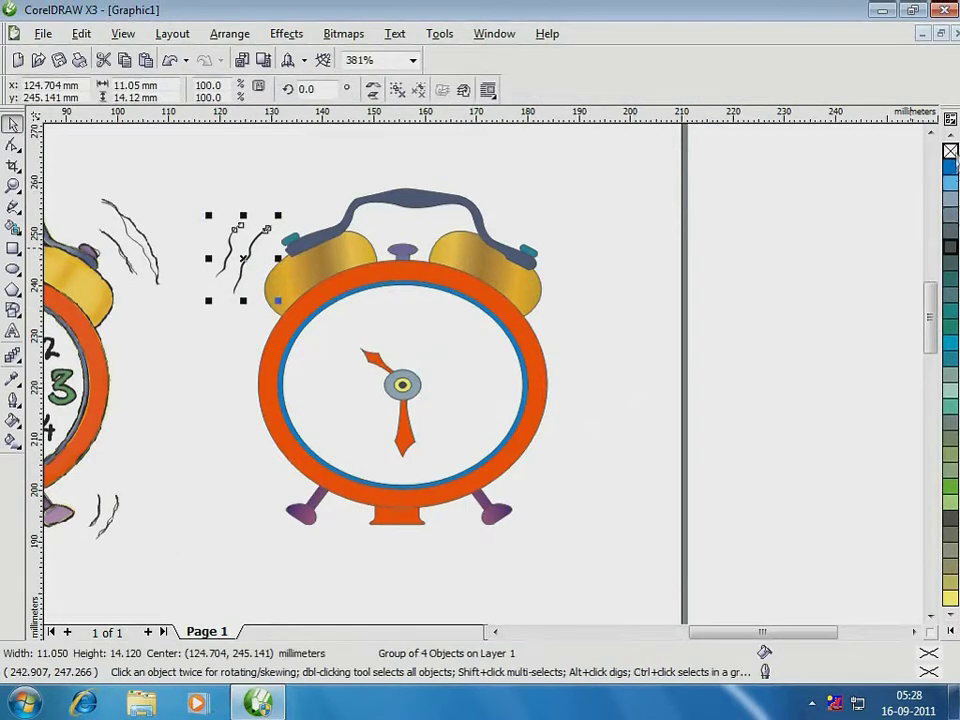
pyautogui.moveTo(244, 255)
pyautogui.mouseDown()
pyautogui.moveTo(584, 256)
pyautogui.moveTo(553, 530)
pyautogui.mouseUp()
pyautogui.click(375, 92)
pyautogui.click(578, 524)
pyautogui.moveTo(611, 478)
pyautogui.mouseDown()
pyautogui.moveTo(640, 512)
pyautogui.moveTo(244, 517)
pyautogui.mouseUp()
pyautogui.click(581, 514)
pyautogui.click(637, 412)
# - Add the artistic text 12 beside the colored clock and set its font to Bootleg
pyautogui.scroll(-1, 637, 412)
pyautogui.press('F2')
pyautogui.moveTo(66, 218); pyautogui.dragTo(515, 500)
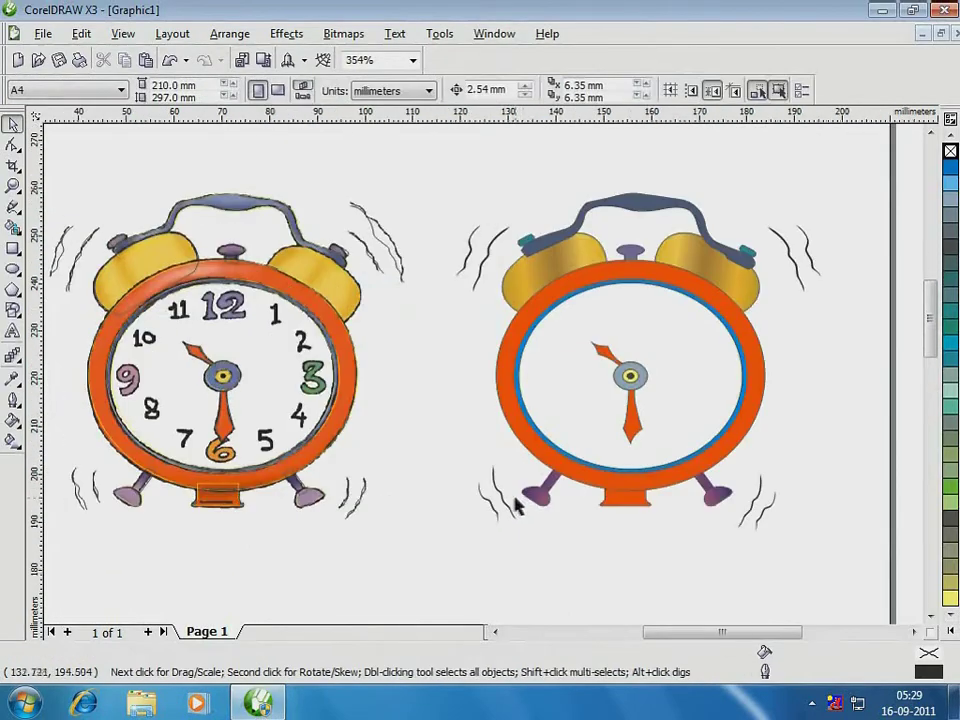
pyautogui.moveTo(439, 189); pyautogui.dragTo(838, 582)
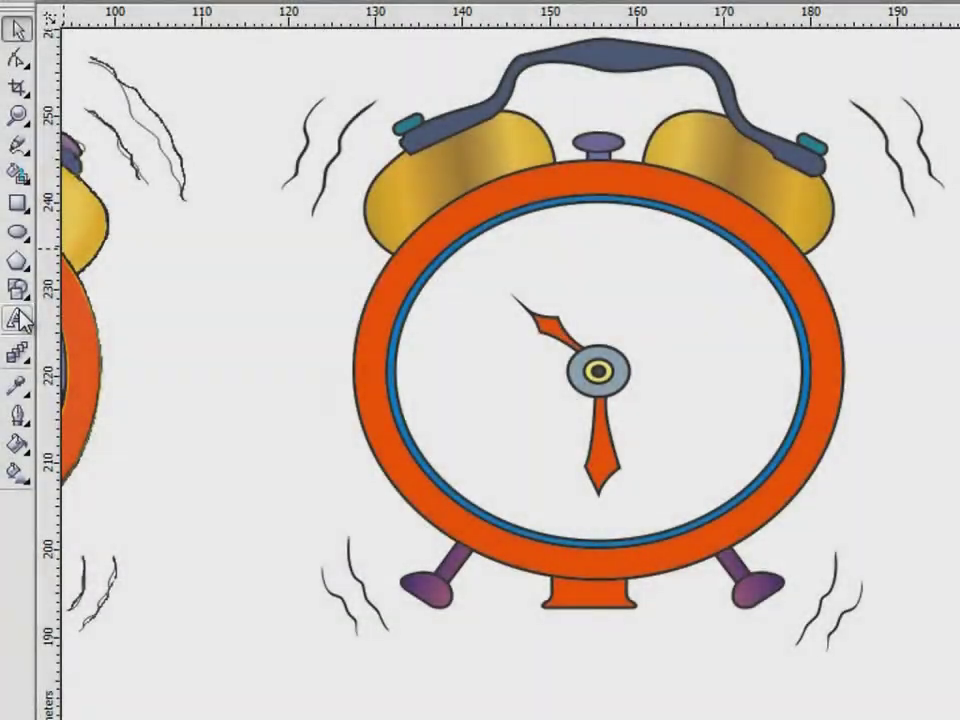
pyautogui.click(18, 318)
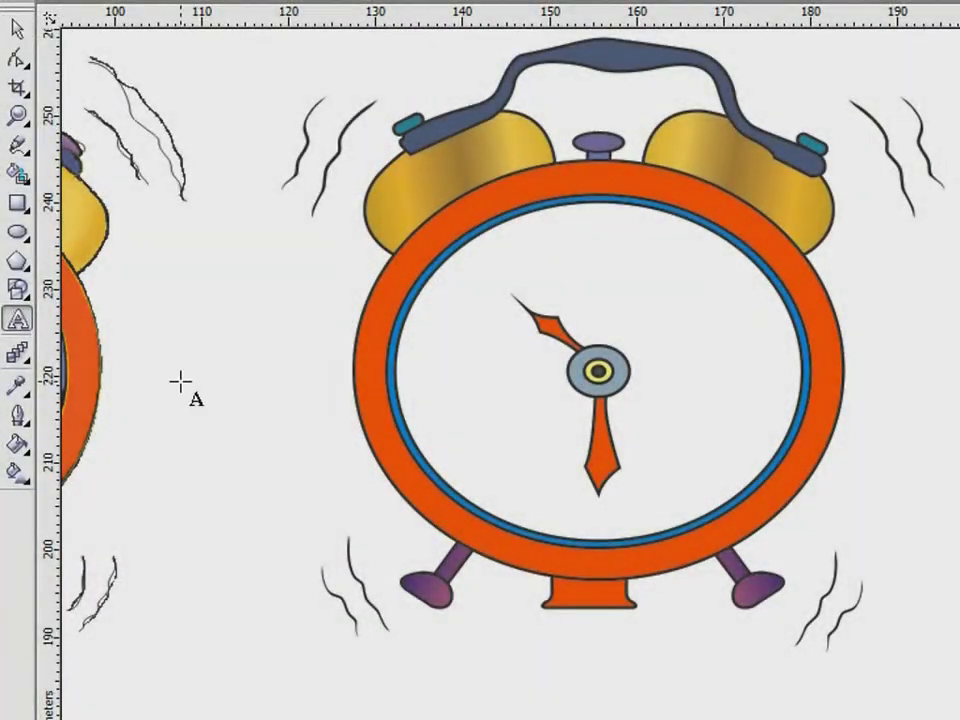
pyautogui.click(180, 381)
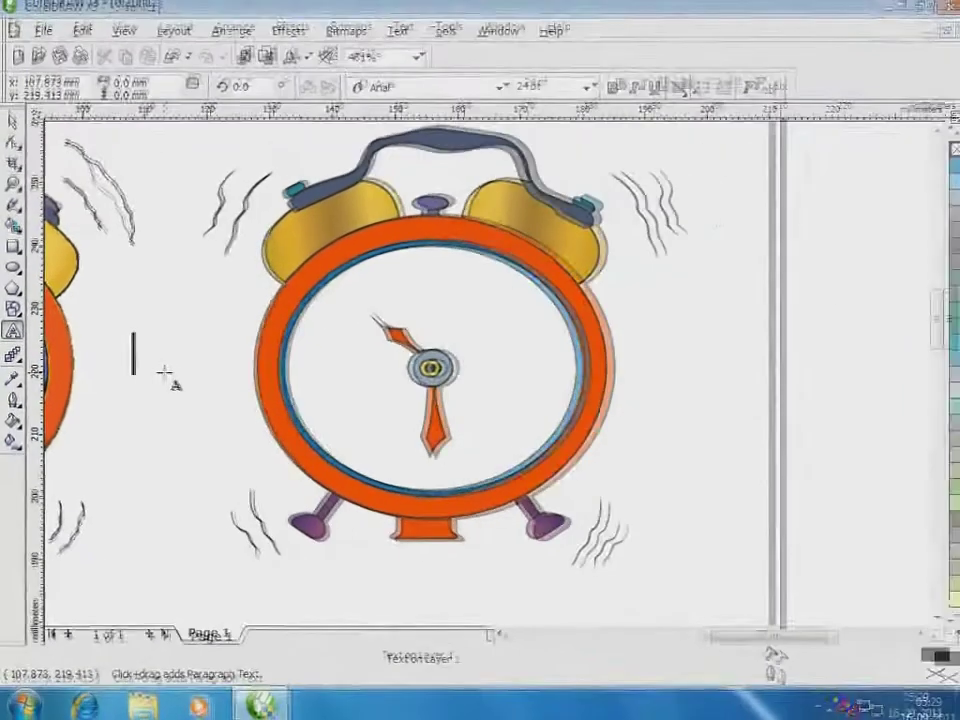
pyautogui.write('12')
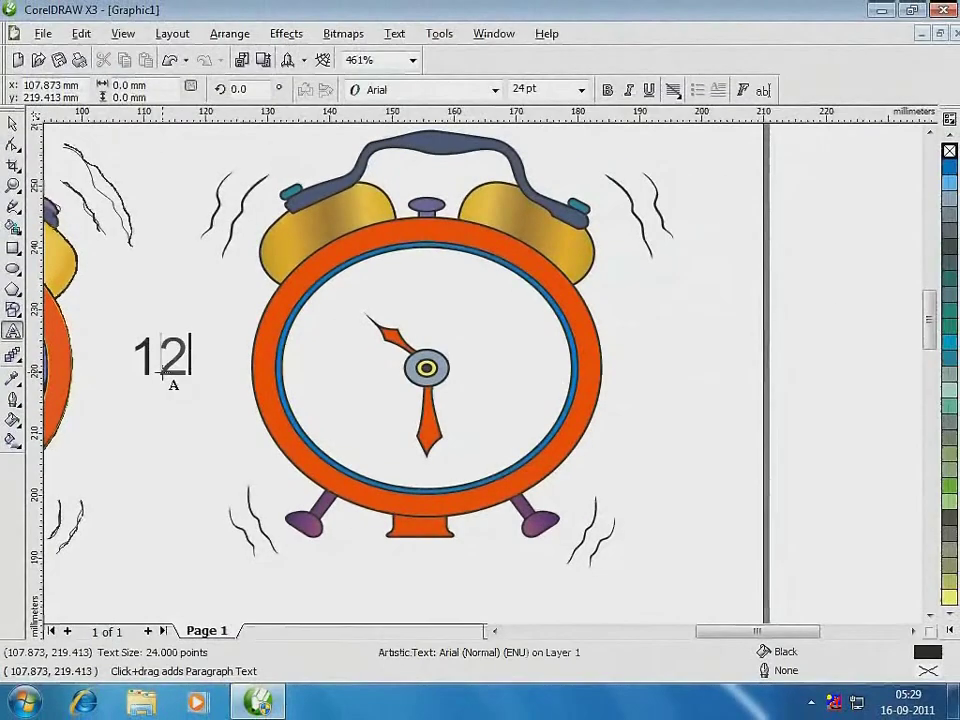
pyautogui.click(14, 124)
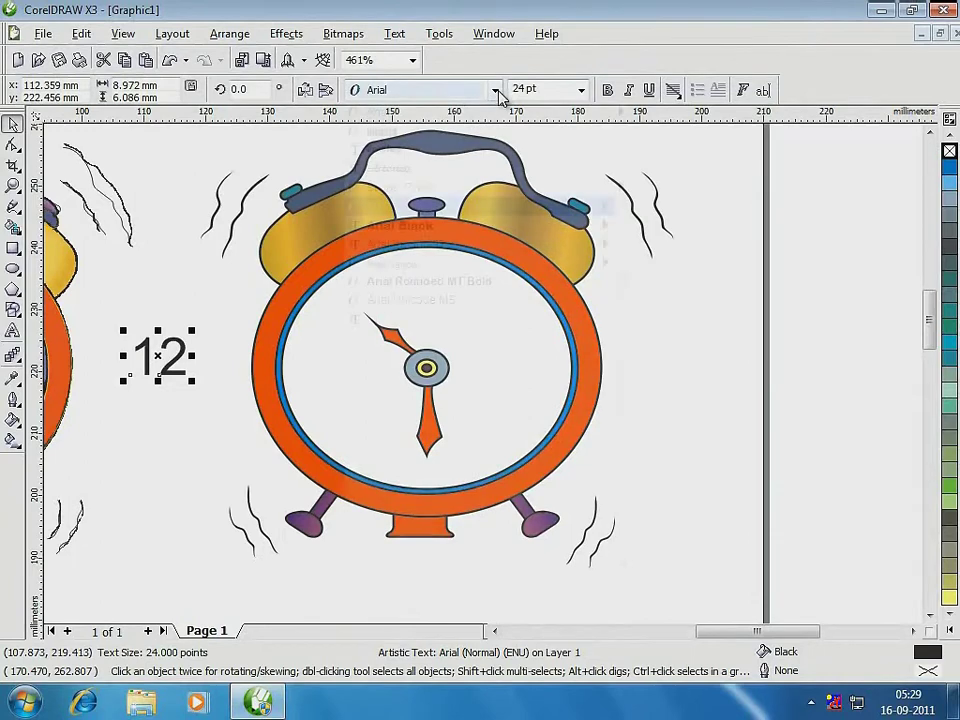
pyautogui.click(495, 90)
pyautogui.click(455, 150)
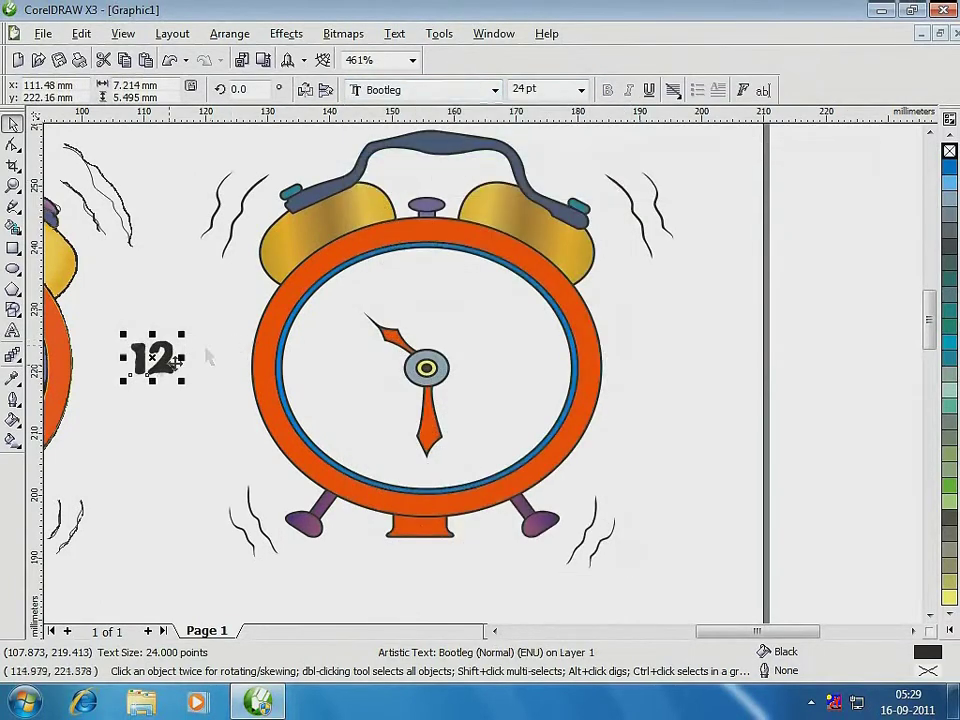
# - Move the 12 to the upper part of the dial and center it horizontally on the face
pyautogui.moveTo(158, 360); pyautogui.dragTo(430, 288)
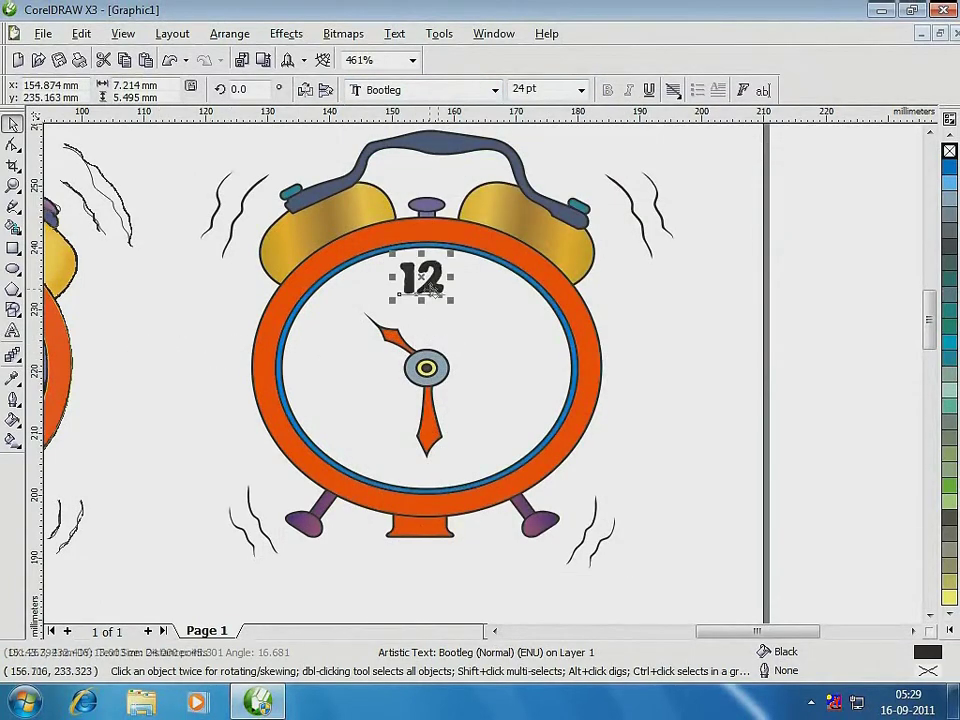
pyautogui.keyDown('shift'); pyautogui.click(516, 331); pyautogui.keyUp('shift')
pyautogui.click(643, 332)
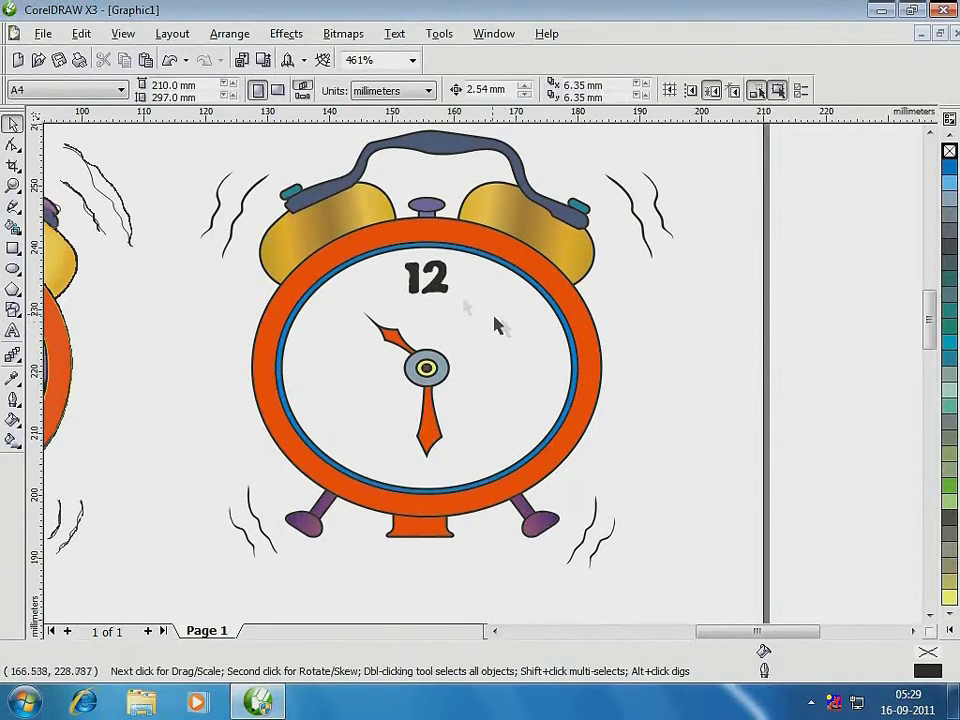
# - Copy the 12 straight down to the lower part of the dial and change the copy's text to 6
pyautogui.moveTo(437, 279); pyautogui.dragTo(438, 469)
pyautogui.rightClick(438, 469)
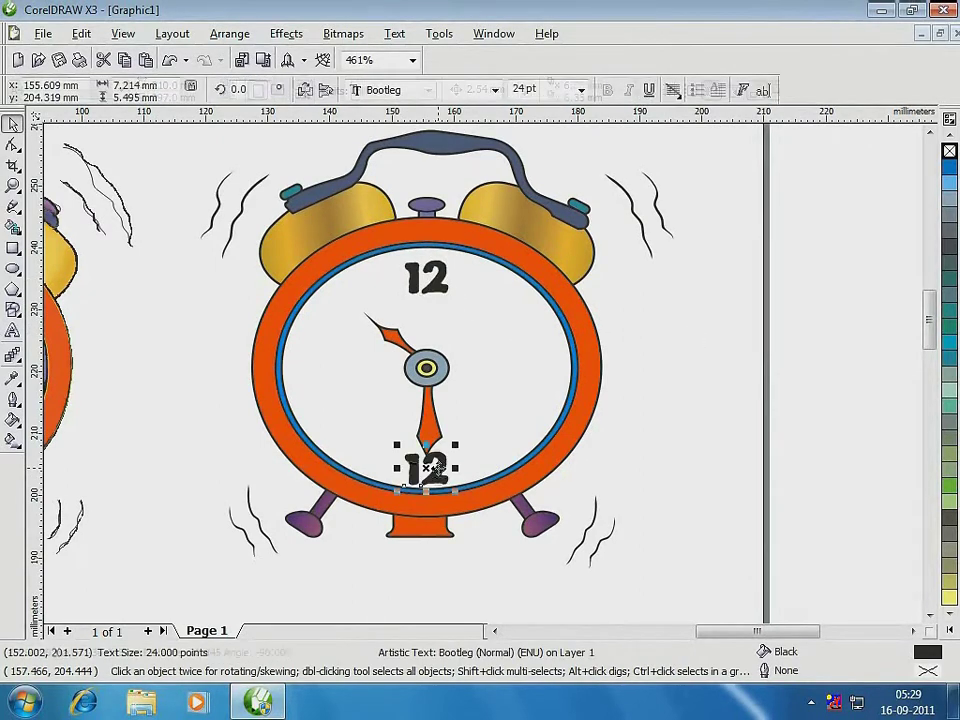
pyautogui.press('F8')
pyautogui.hotkey('ctrl', 'a')
pyautogui.write('6')
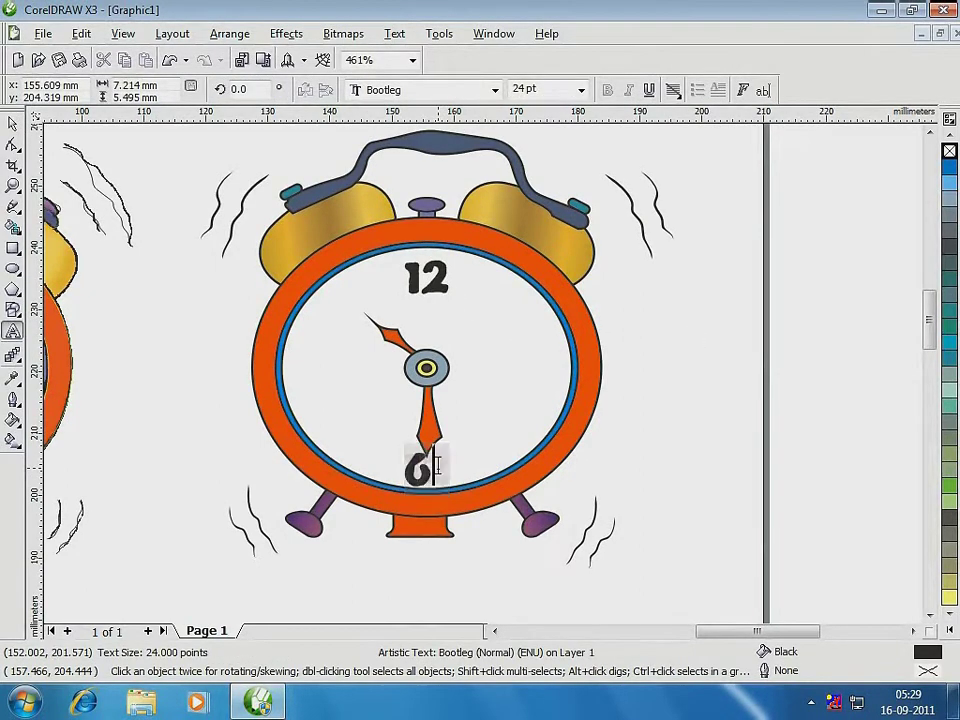
pyautogui.click(13, 123)
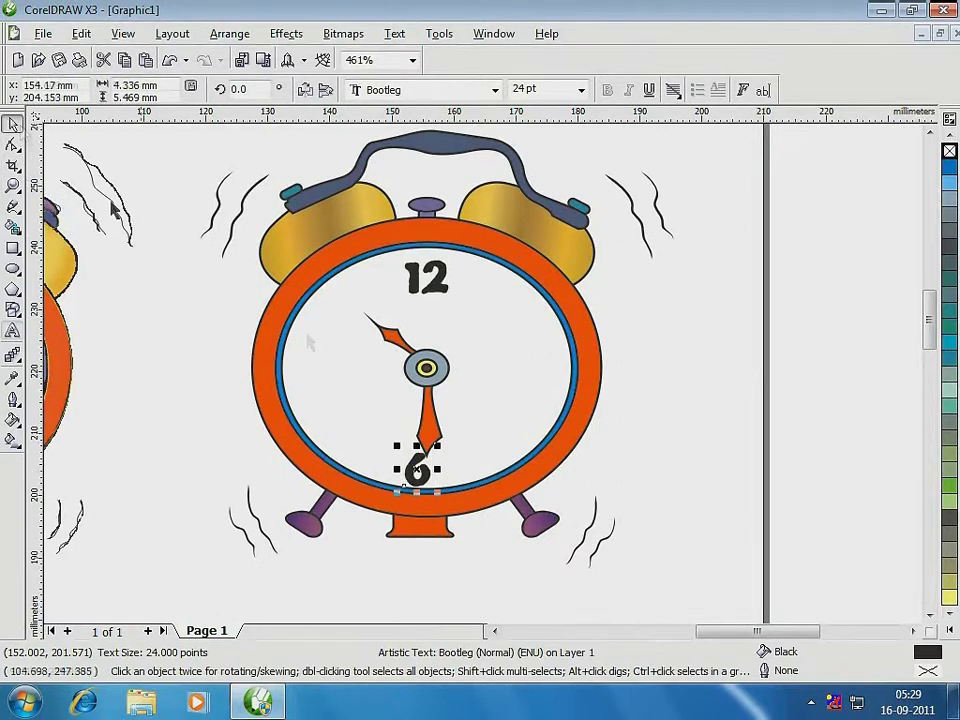
# - Center the 6 horizontally on the dial's ellipse
pyautogui.click(337, 348)
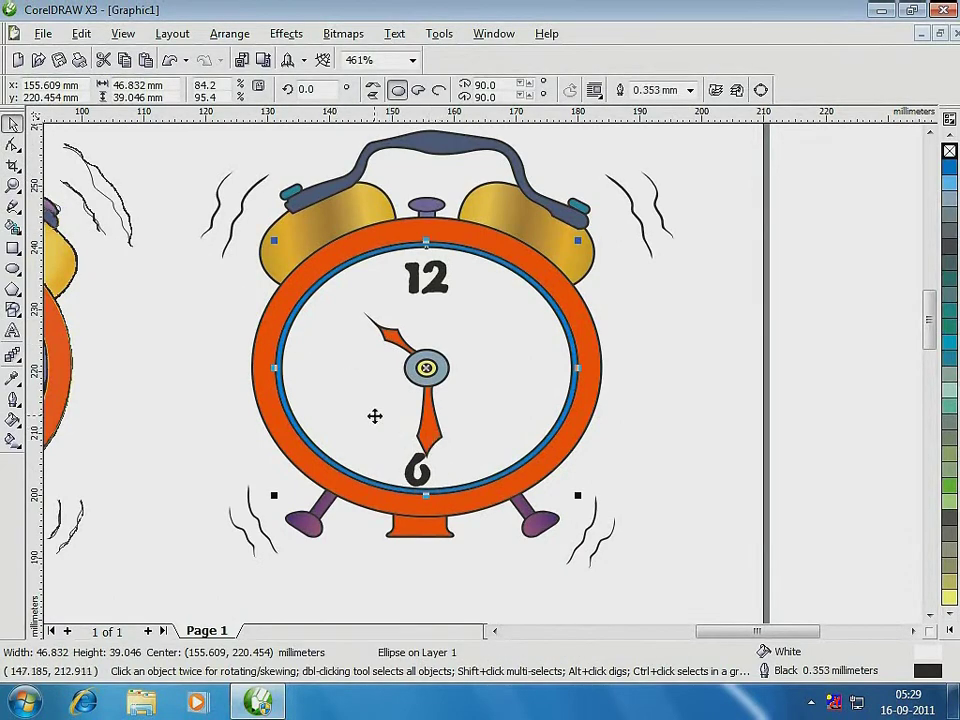
pyautogui.click(214, 452)
pyautogui.click(412, 470)
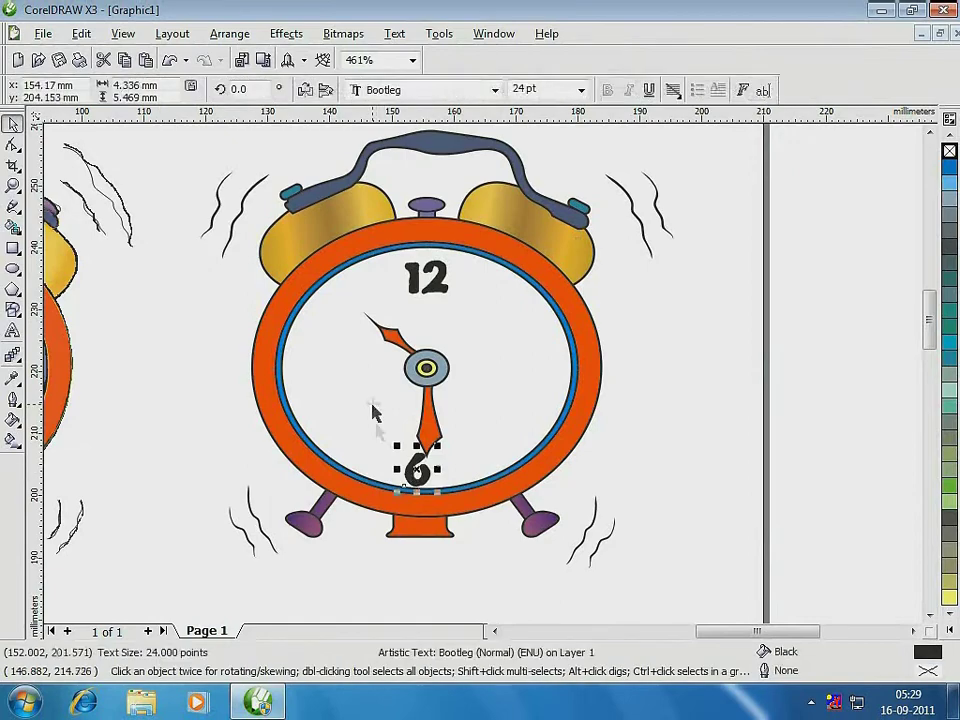
pyautogui.keyDown('shift'); pyautogui.click(372, 403); pyautogui.keyUp('shift')
pyautogui.press('c')
pyautogui.click(664, 461)
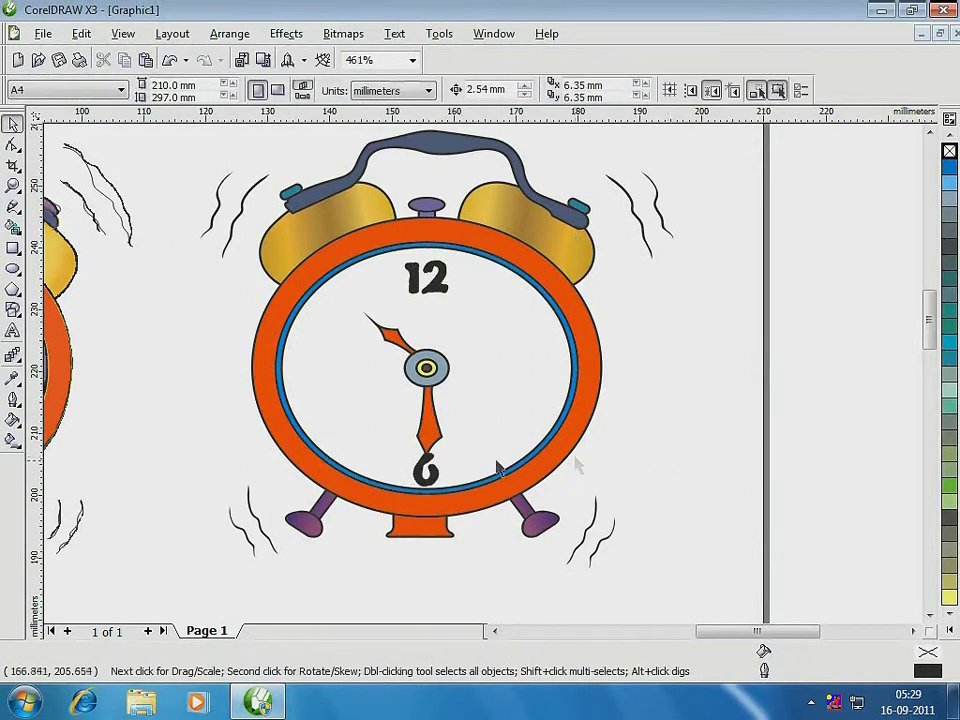
# - Place two copies of the 6 at the dial's left and right sides, level with its center
pyautogui.moveTo(351, 407); pyautogui.dragTo(549, 555)
pyautogui.moveTo(460, 352); pyautogui.dragTo(368, 285)
pyautogui.scroll(-2, 449, 341)
pyautogui.click(666, 361)
pyautogui.keyDown('shift'); pyautogui.click(558, 241); pyautogui.keyUp('shift')
pyautogui.click(558, 241)
# - Change the copied numeral on the dial's right side to 3 and the one on its left side to 9
pyautogui.press('F8')
pyautogui.doubleClick(574, 286)
pyautogui.write('3')
pyautogui.doubleClick(371, 284)
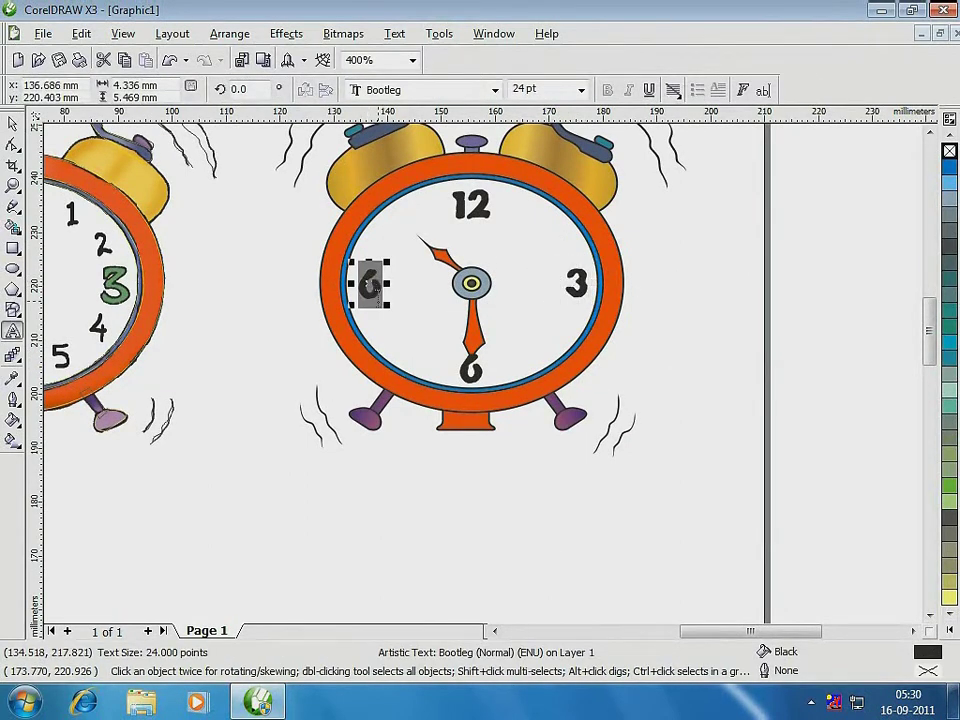
pyautogui.write('9')
pyautogui.click(12, 124)
pyautogui.click(293, 303)
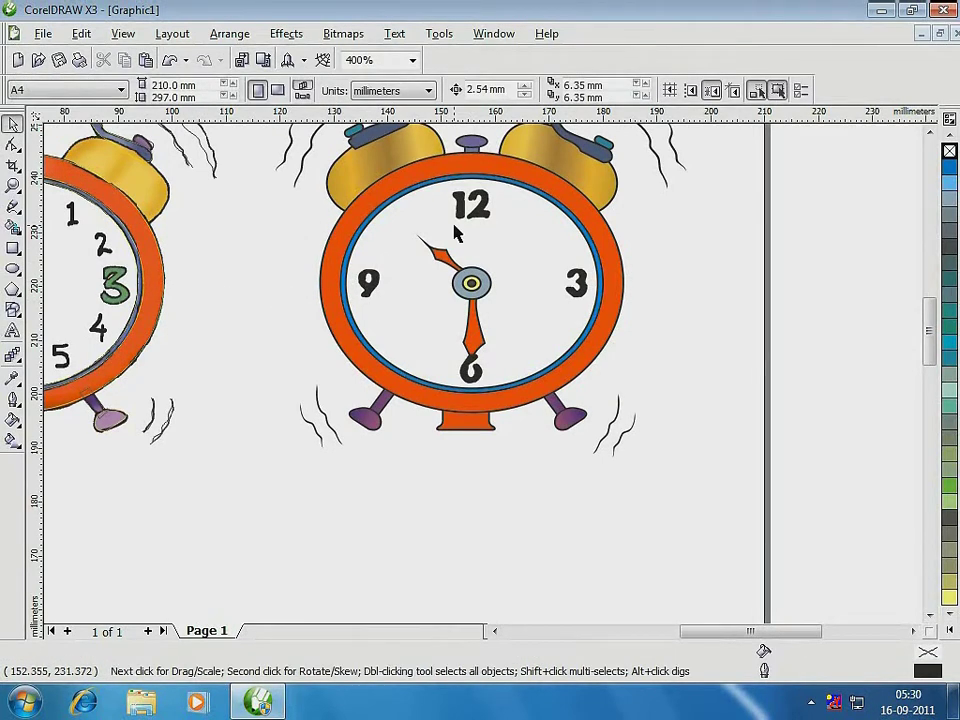
# - Draw a vertical Bezier line about 4.8 mm long between the hub and the 3, and scale its height to 50%
pyautogui.moveTo(298, 148); pyautogui.dragTo(713, 430)
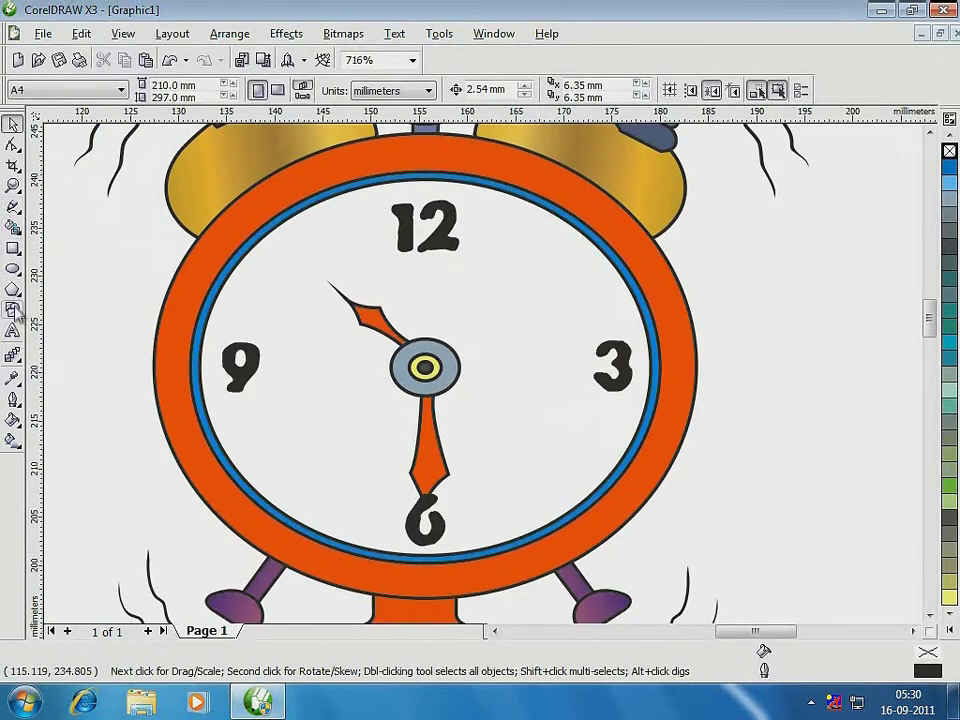
pyautogui.click(13, 206)
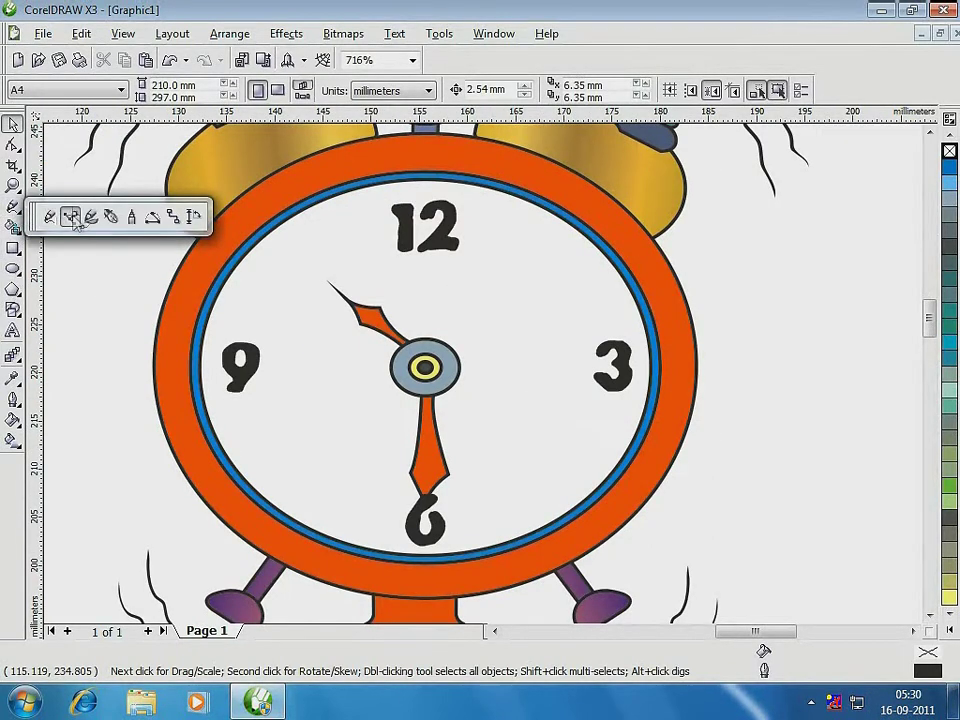
pyautogui.click(70, 213)
pyautogui.click(506, 303)
pyautogui.click(505, 354)
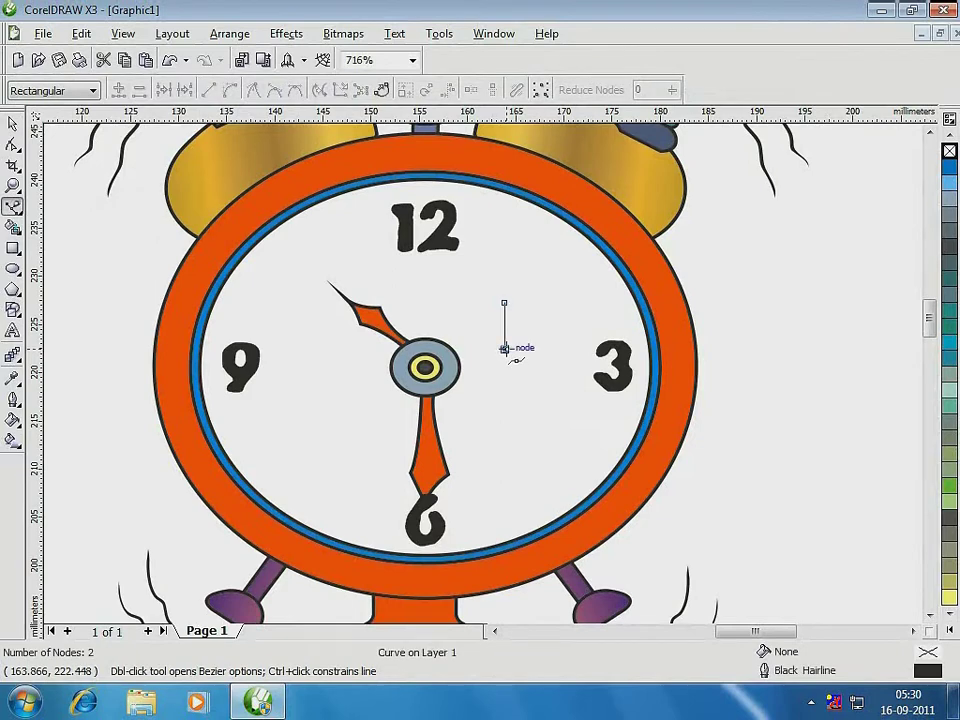
pyautogui.click(13, 123)
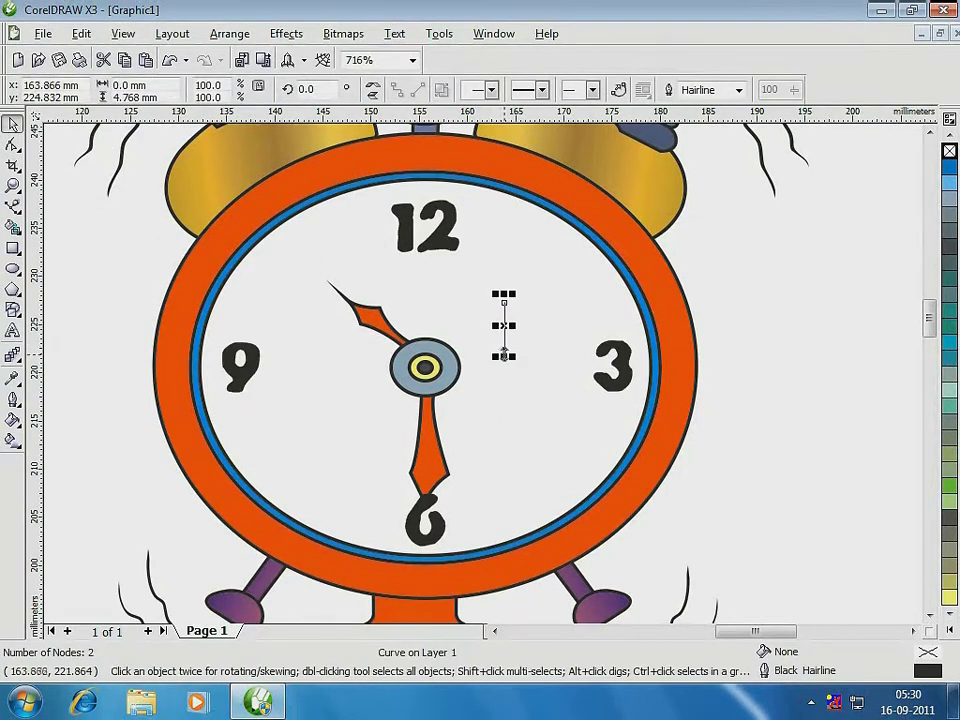
pyautogui.moveTo(504, 352); pyautogui.dragTo(504, 327)
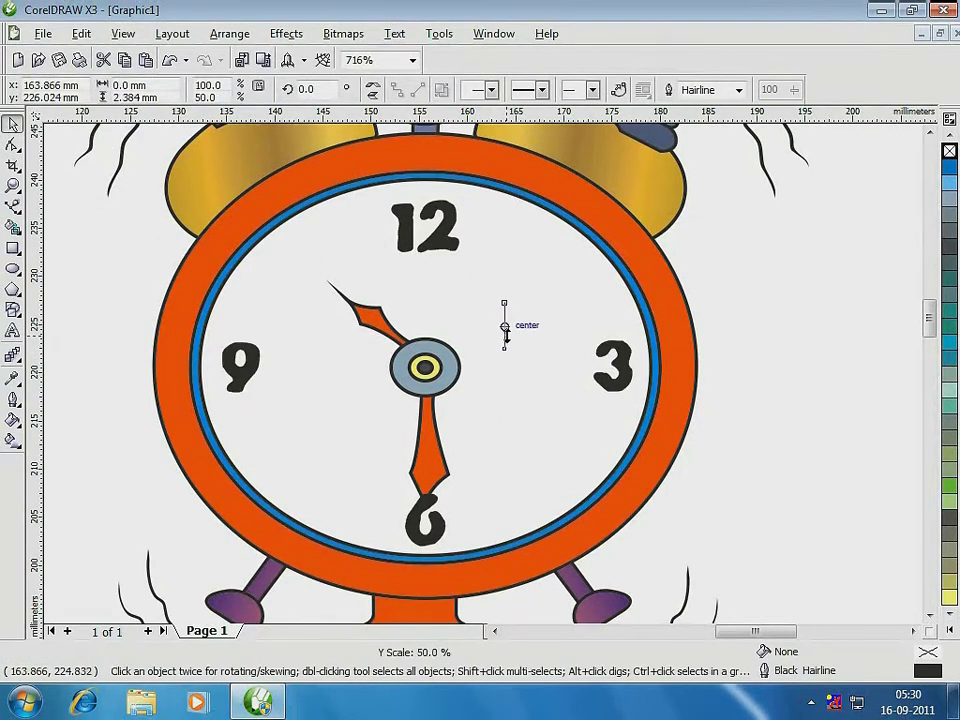
# - Set the short line's outline width to 0.5 mm and convert the outline to an object
pyautogui.click(541, 90)
pyautogui.click(553, 142)
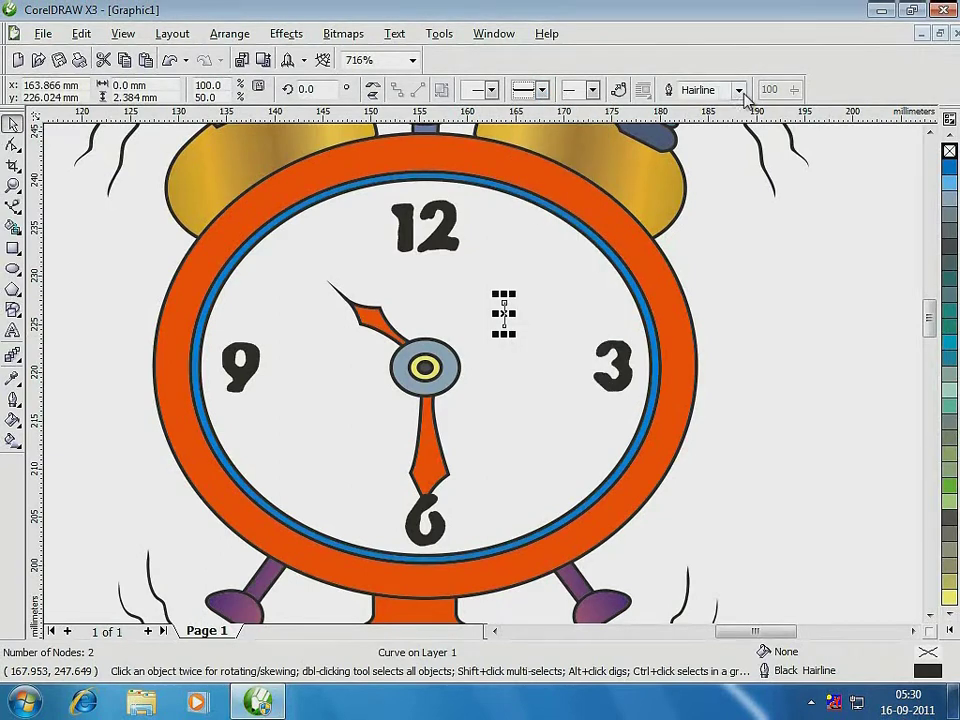
pyautogui.click(740, 91)
pyautogui.click(720, 180)
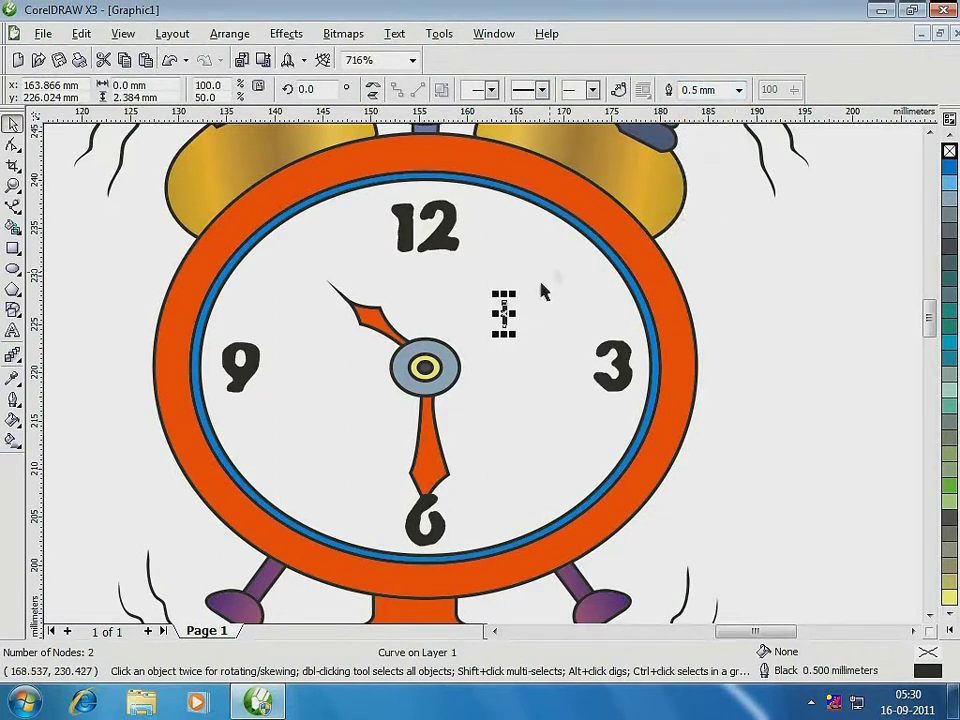
pyautogui.press('F2')
pyautogui.moveTo(465, 261); pyautogui.dragTo(555, 368)
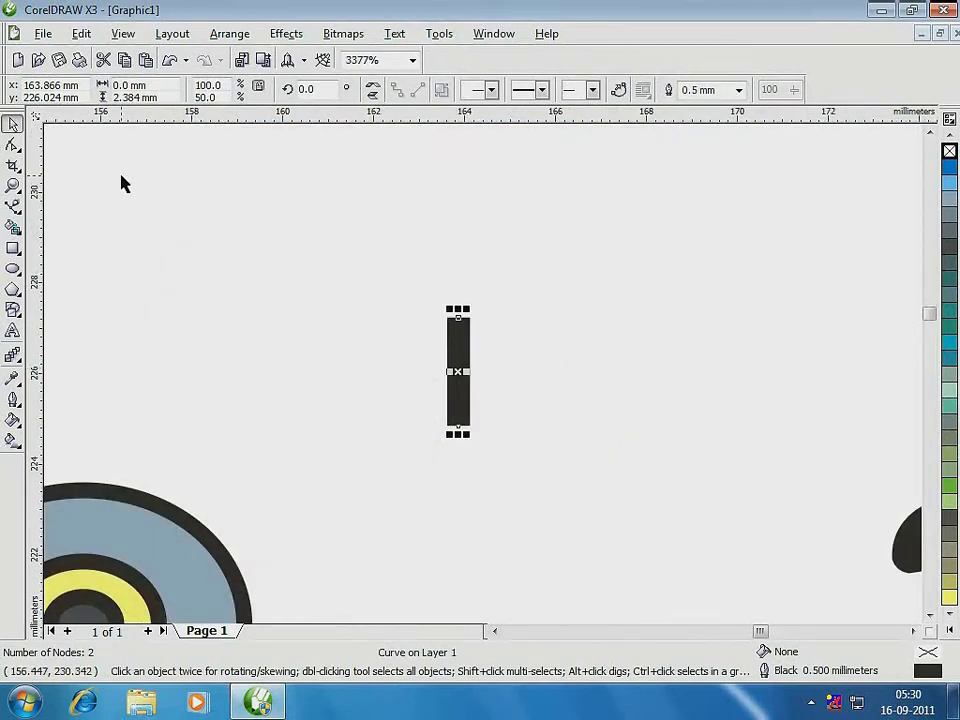
pyautogui.hotkey('ctrl', 'shift', 'q')
# - Add a node midway on the bar's upper and lower edges and pull each outward to form pointed ends
pyautogui.click(13, 145)
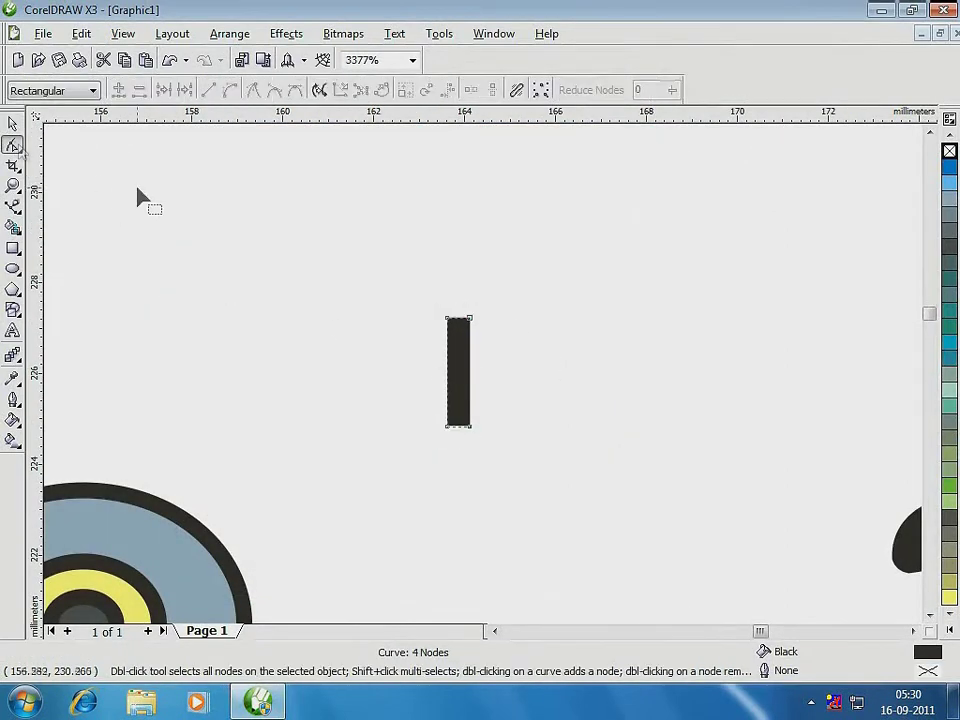
pyautogui.press('F2')
pyautogui.moveTo(429, 295); pyautogui.dragTo(537, 460)
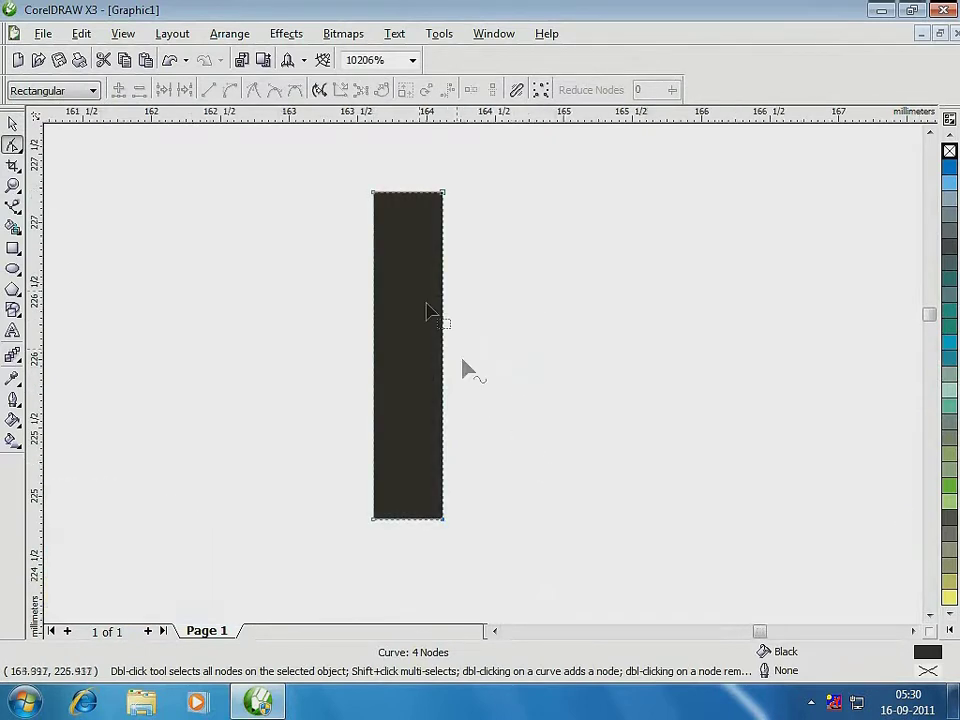
pyautogui.doubleClick(408, 192)
pyautogui.moveTo(408, 192); pyautogui.dragTo(407, 144)
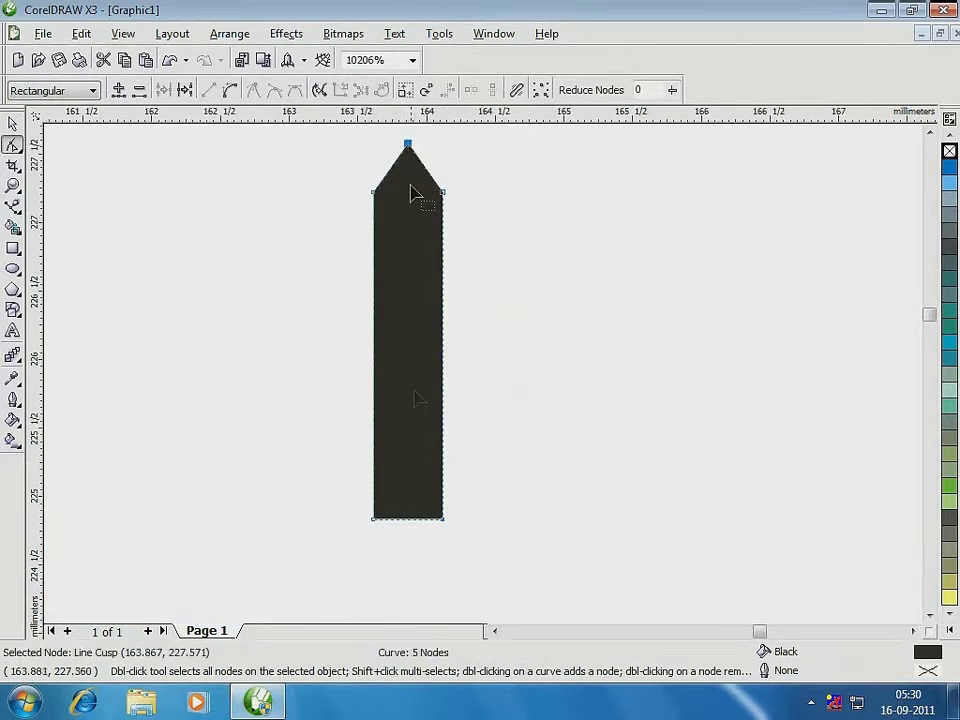
pyautogui.doubleClick(410, 519)
pyautogui.moveTo(410, 519); pyautogui.dragTo(408, 586)
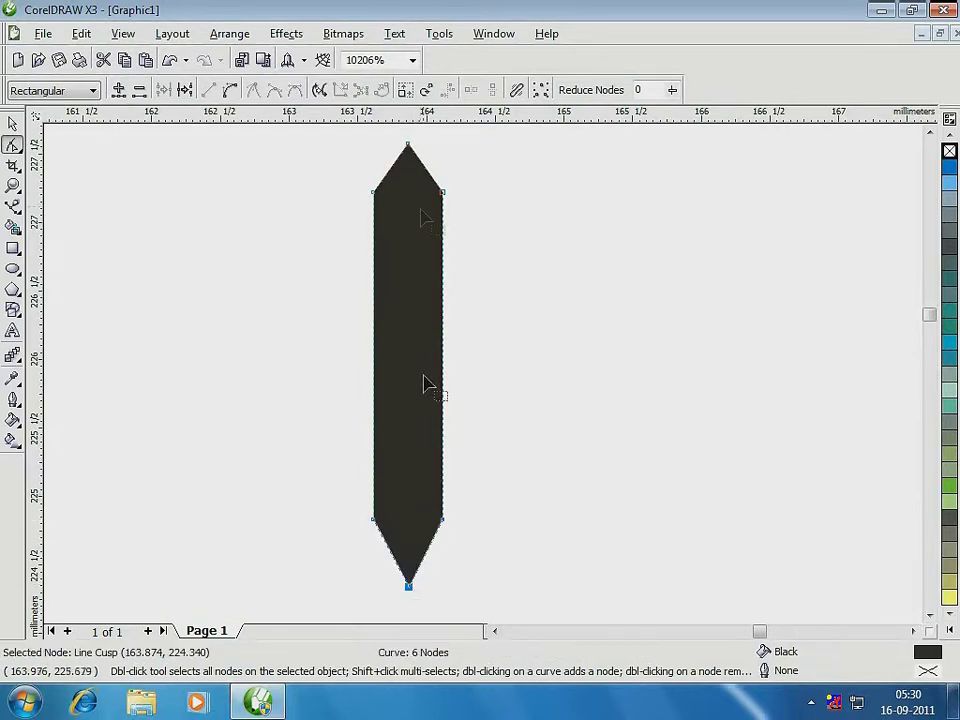
pyautogui.click(409, 145)
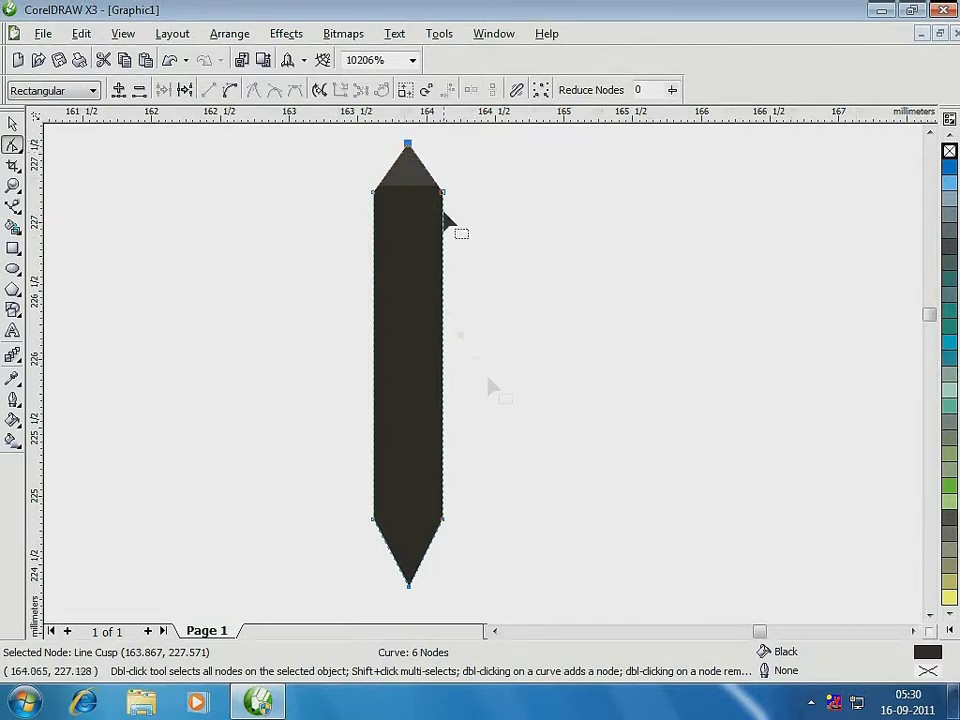
# - Center the pointed tick mark horizontally and vertically on the dial's ellipse
pyautogui.scroll(-4, 489, 390)
pyautogui.scroll(-1, 485, 381)
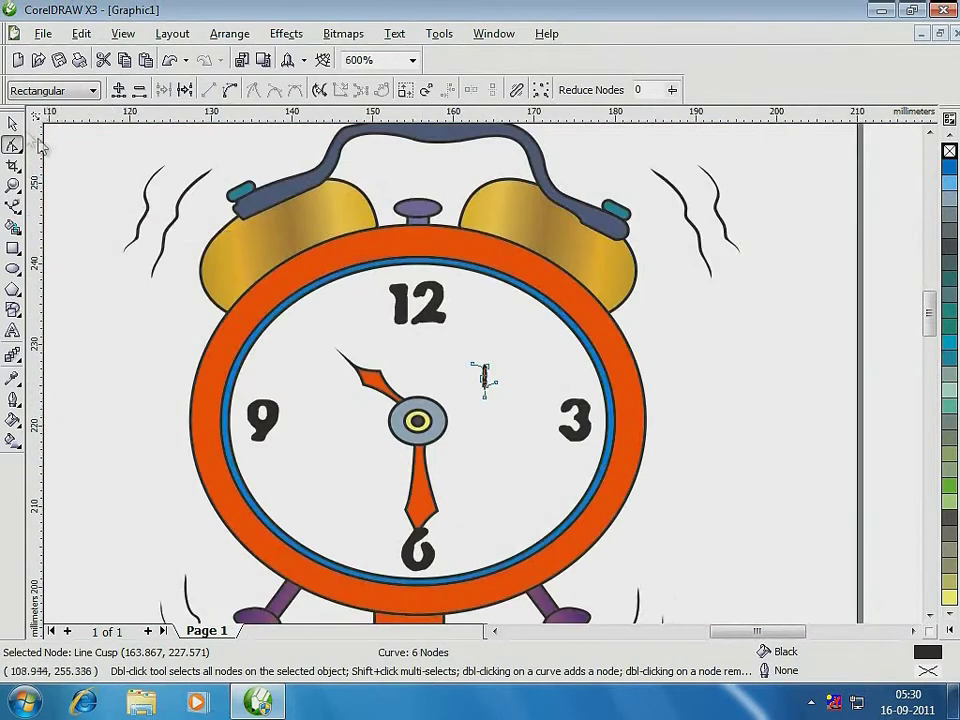
pyautogui.click(13, 123)
pyautogui.keyDown('shift'); pyautogui.click(511, 456); pyautogui.keyUp('shift')
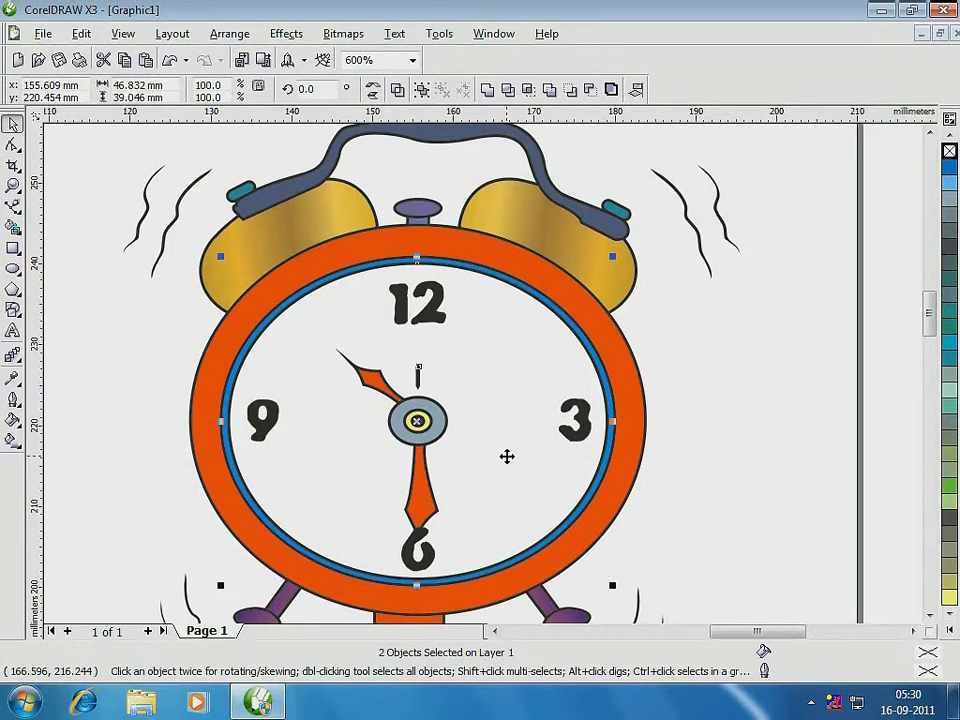
pyautogui.press('Escape')
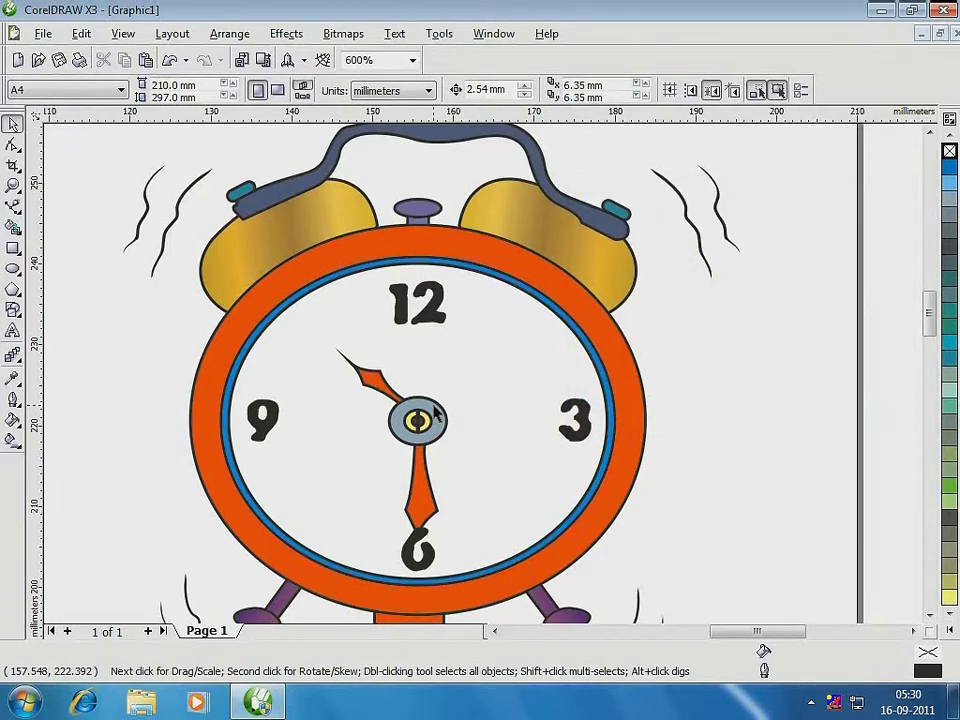
# - Move the tick mark straight up to the dial's upper edge and shorten it to about 1.8 mm so it fits above the 12
pyautogui.moveTo(418, 422); pyautogui.dragTo(421, 280)
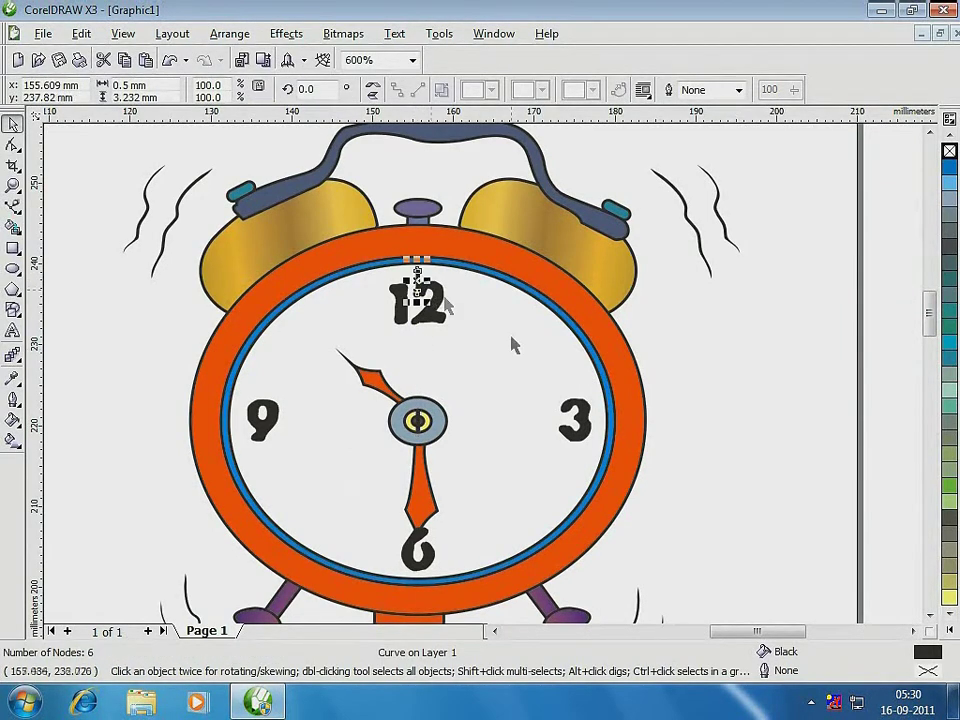
pyautogui.press('F2')
pyautogui.moveTo(350, 252); pyautogui.dragTo(532, 346)
pyautogui.moveTo(387, 356); pyautogui.dragTo(395, 292)
pyautogui.hotkey('ctrl', 'z')
pyautogui.moveTo(384, 356); pyautogui.dragTo(386, 291)
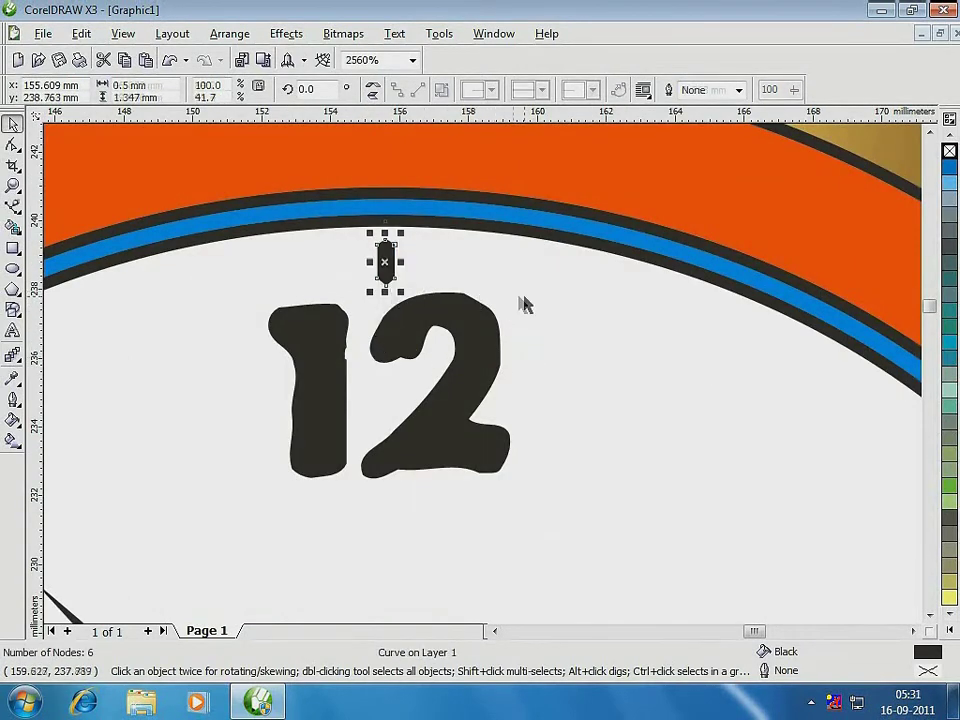
pyautogui.click(524, 304)
pyautogui.click(386, 262)
pyautogui.moveTo(387, 234); pyautogui.dragTo(386, 228)
pyautogui.moveTo(386, 292); pyautogui.dragTo(387, 304)
pyautogui.click(433, 289)
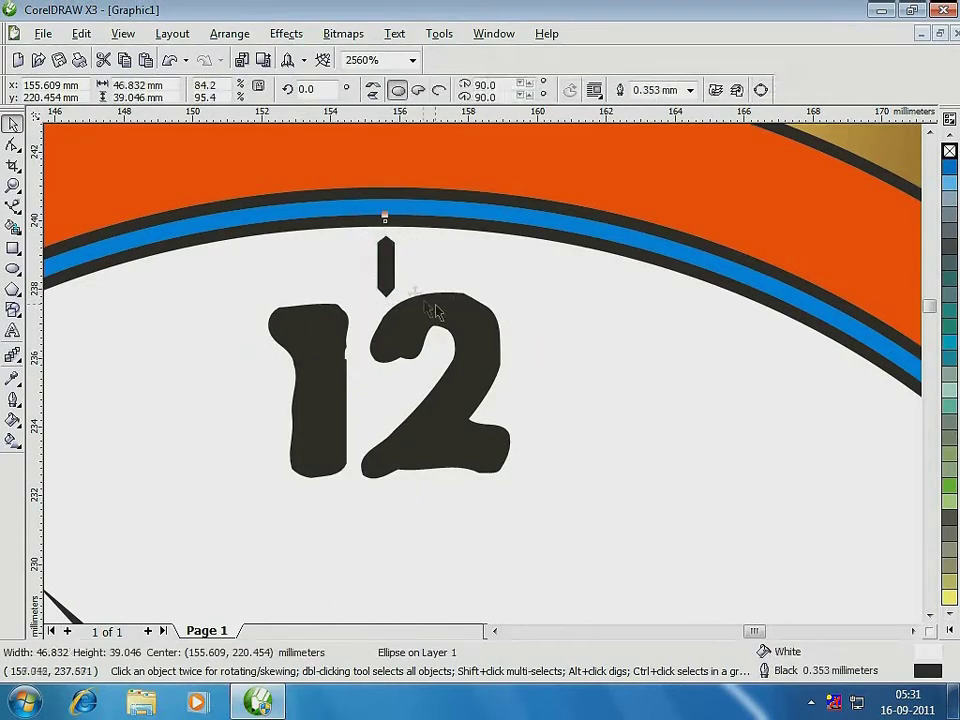
# - Move the rotation center of the tick above the 12 to the center of the clock's hub
pyautogui.click(388, 274)
pyautogui.scroll(-2, 394, 287)
pyautogui.scroll(-4, 481, 383)
pyautogui.scroll(2, 520, 485)
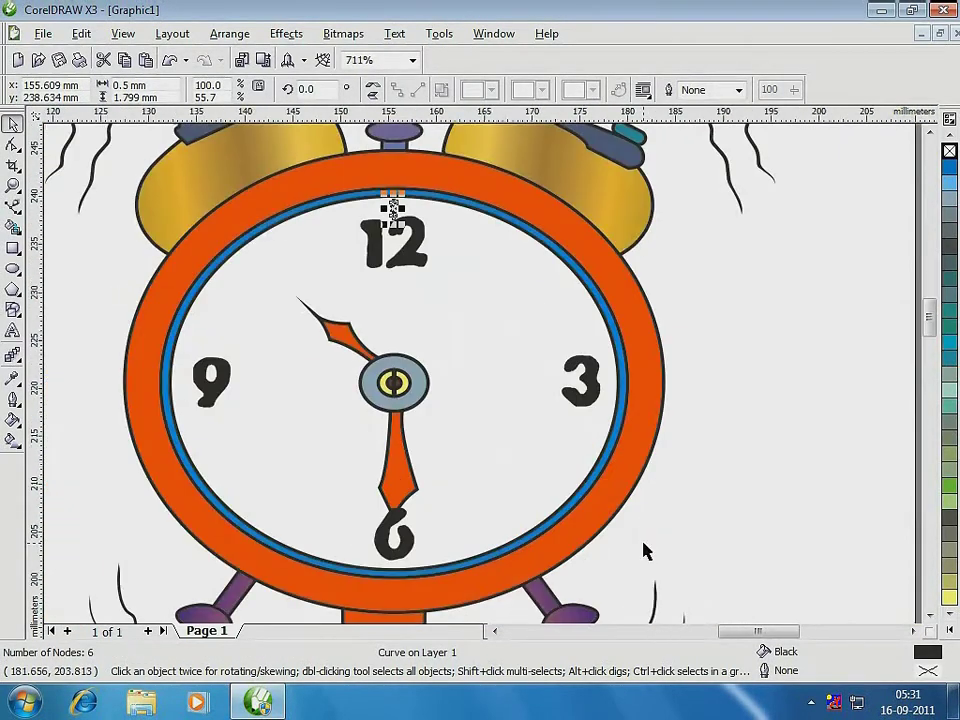
pyautogui.click(394, 210)
pyautogui.moveTo(394, 209); pyautogui.dragTo(394, 383)
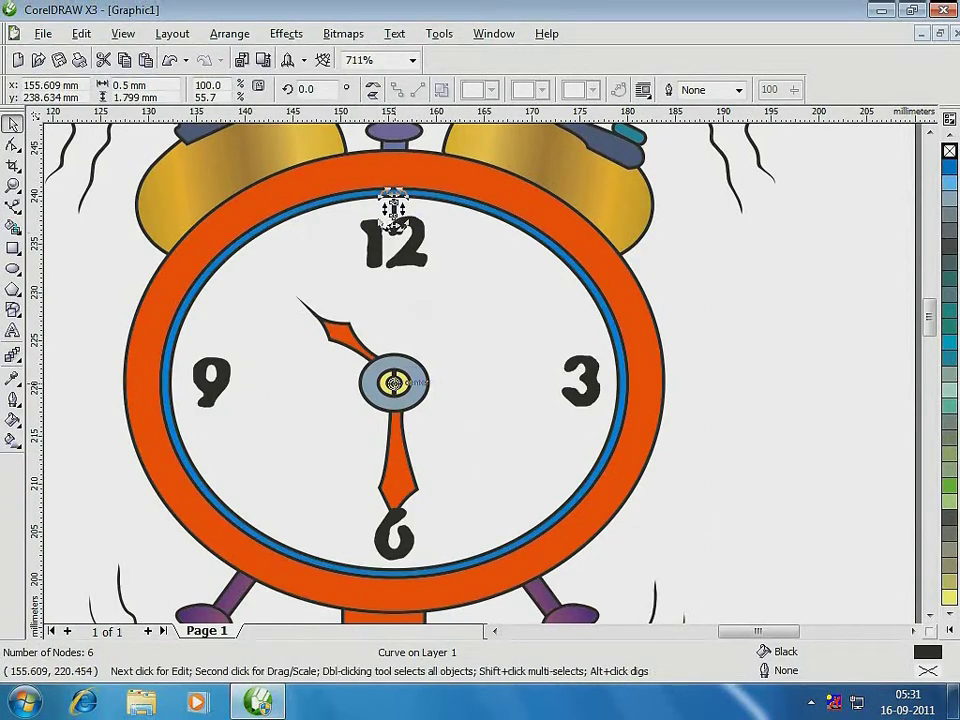
# - Delete the leftover tick mark on the hub and check that the upper tick's rotation center sits on the hub's center
pyautogui.scroll(3, 389, 387)
pyautogui.click(425, 256)
pyautogui.press('Delete')
pyautogui.click(428, 332)
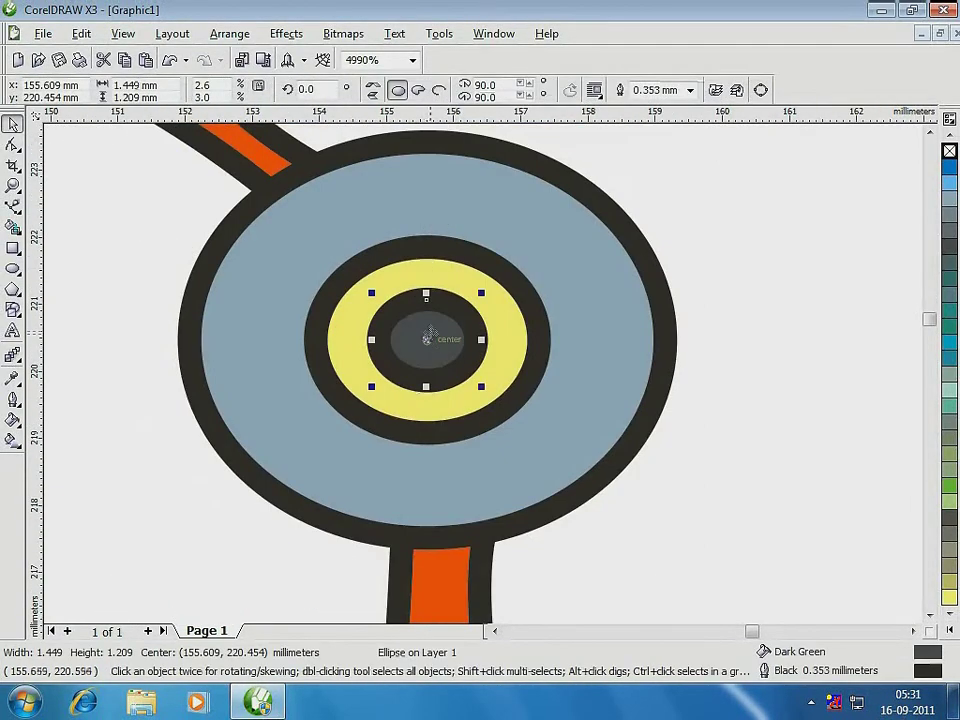
pyautogui.scroll(-3, 428, 332)
pyautogui.click(474, 260)
pyautogui.scroll(5, 473, 405)
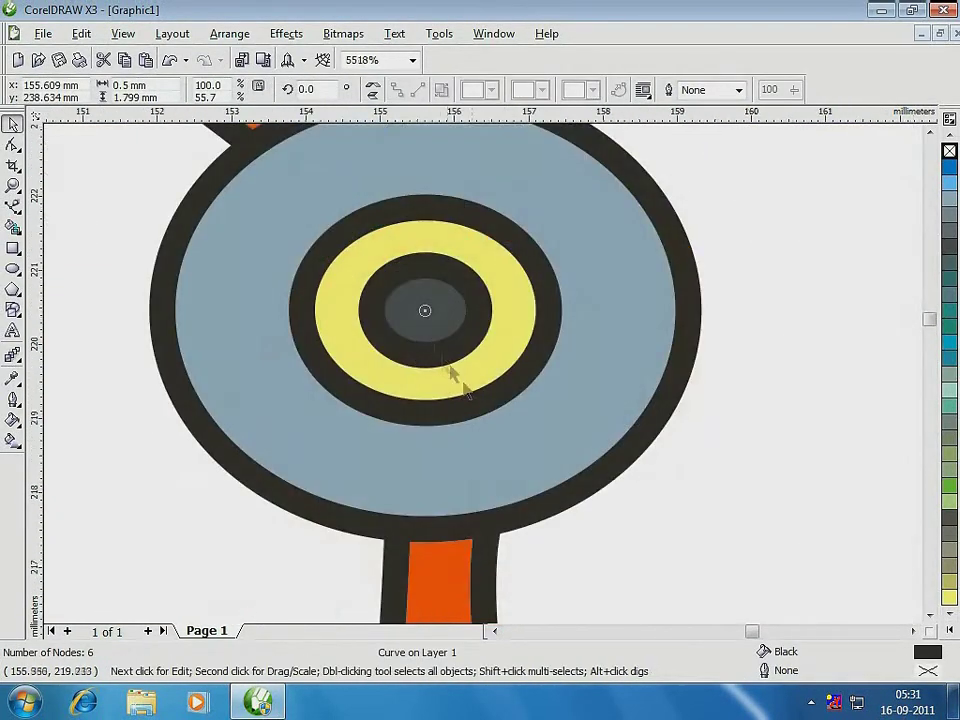
# - Create a copy of the upper tick rotated about 30 degrees counterclockwise around the hub's center
pyautogui.scroll(-6, 433, 307)
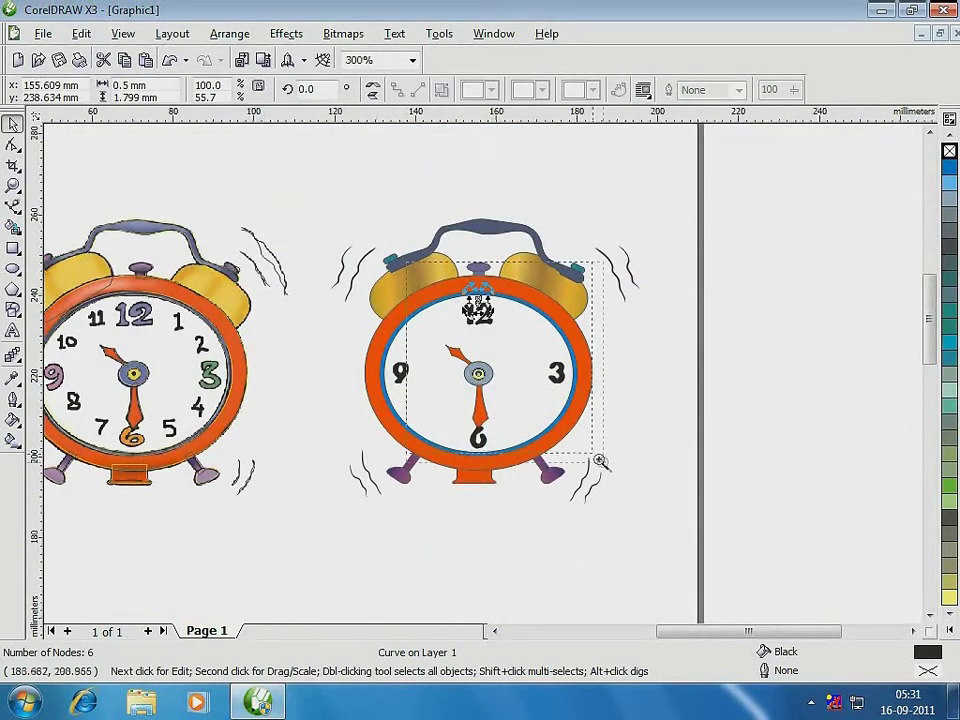
pyautogui.scroll(2, 540, 383)
pyautogui.moveTo(420, 206); pyautogui.dragTo(324, 224)
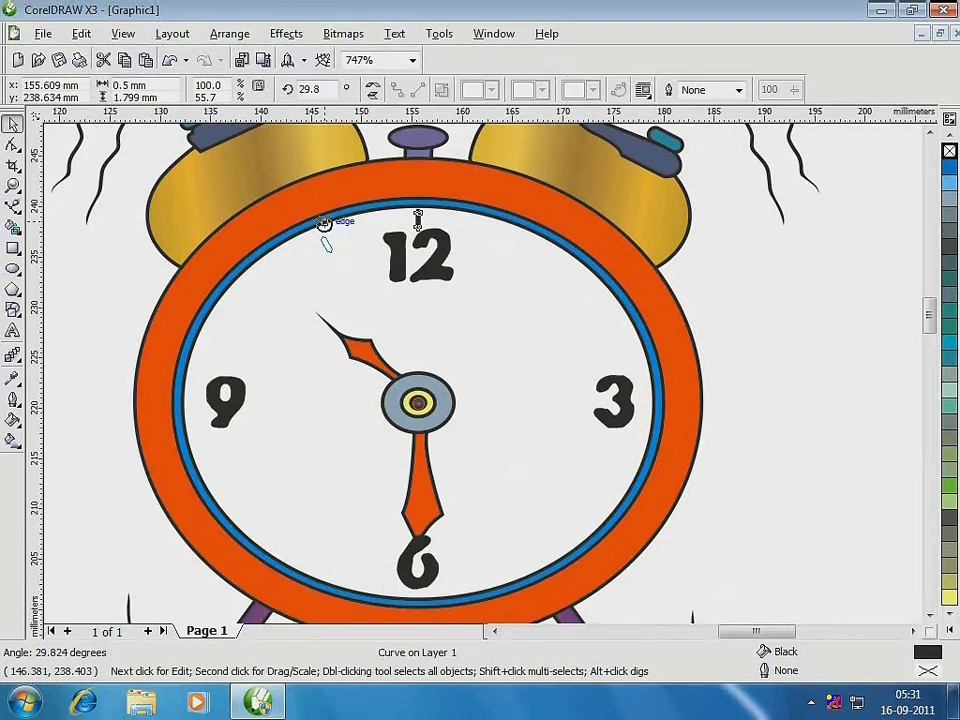
pyautogui.moveTo(324, 223); pyautogui.dragTo(322, 222)
pyautogui.click(323, 225)
# - Repeat the rotated tick copy until hour marks run all the way around the dial
pyautogui.hotkey('ctrl', 'r')
pyautogui.hotkey('ctrl', 'r')
pyautogui.hotkey('ctrl', 'r')
pyautogui.hotkey('ctrl', 'r')
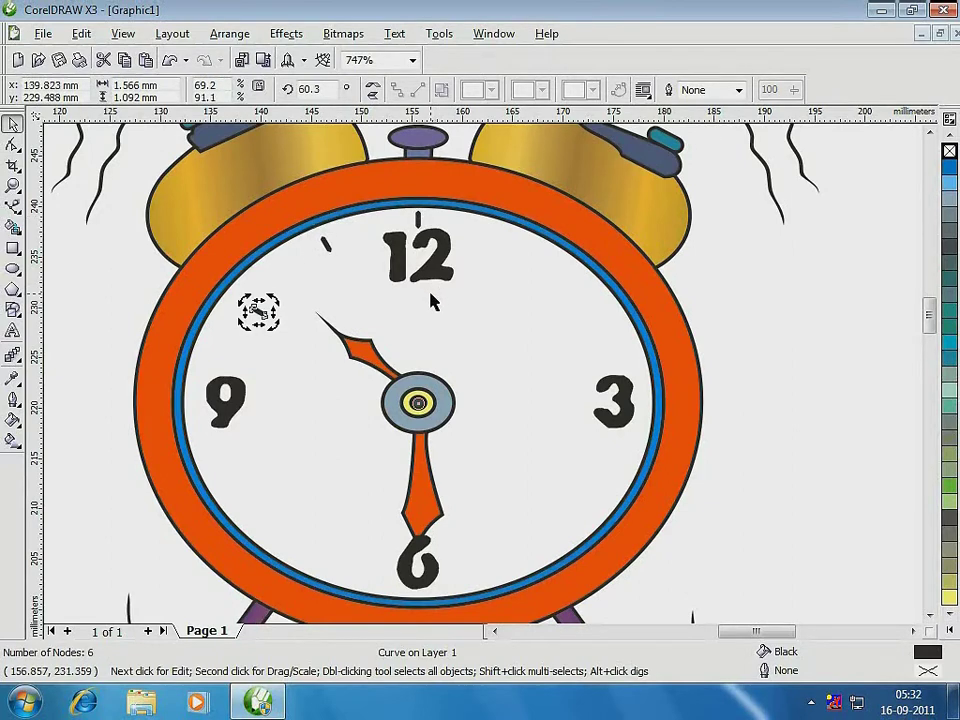
pyautogui.hotkey('ctrl', 'r')
pyautogui.hotkey('ctrl', 'r')
pyautogui.hotkey('ctrl', 'r')
pyautogui.hotkey('ctrl', 'r')
pyautogui.hotkey('ctrl', 'r')
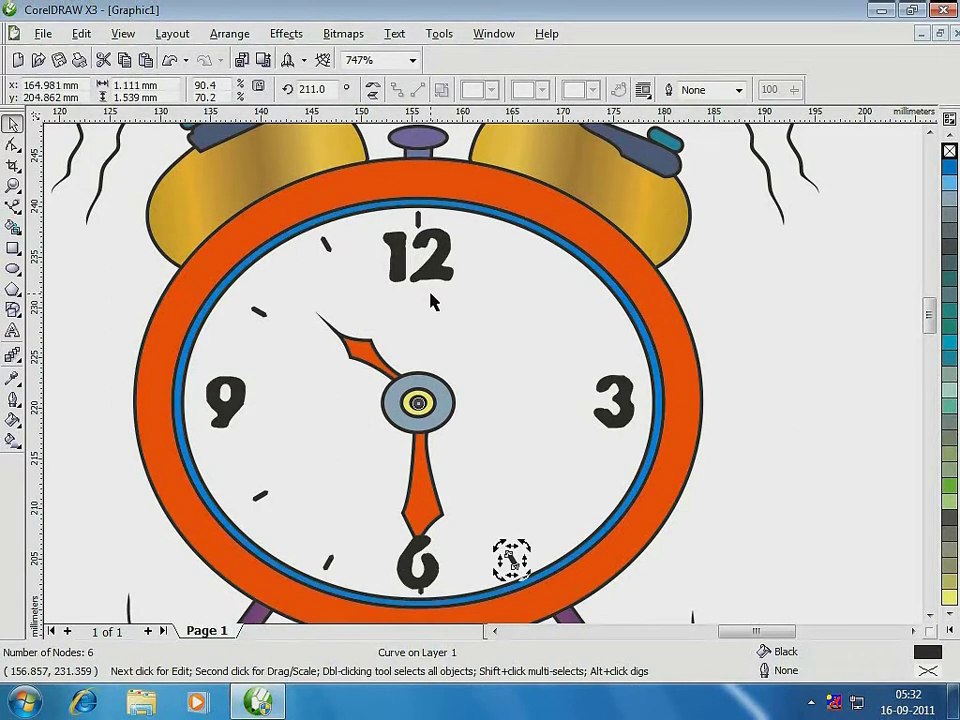
pyautogui.hotkey('ctrl', 'r')
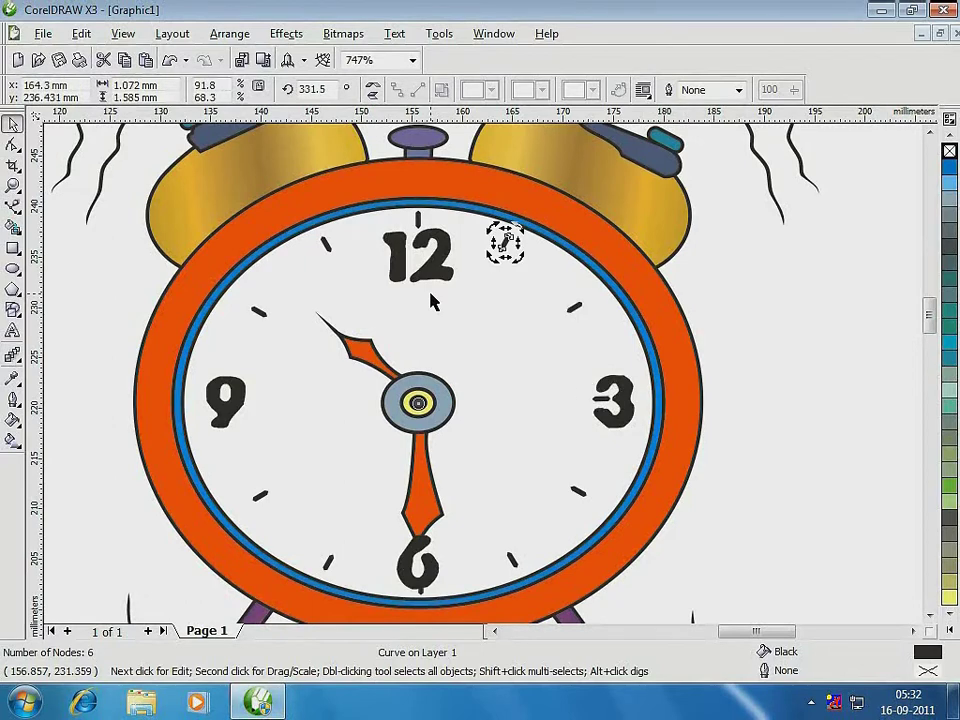
pyautogui.click(75, 375)
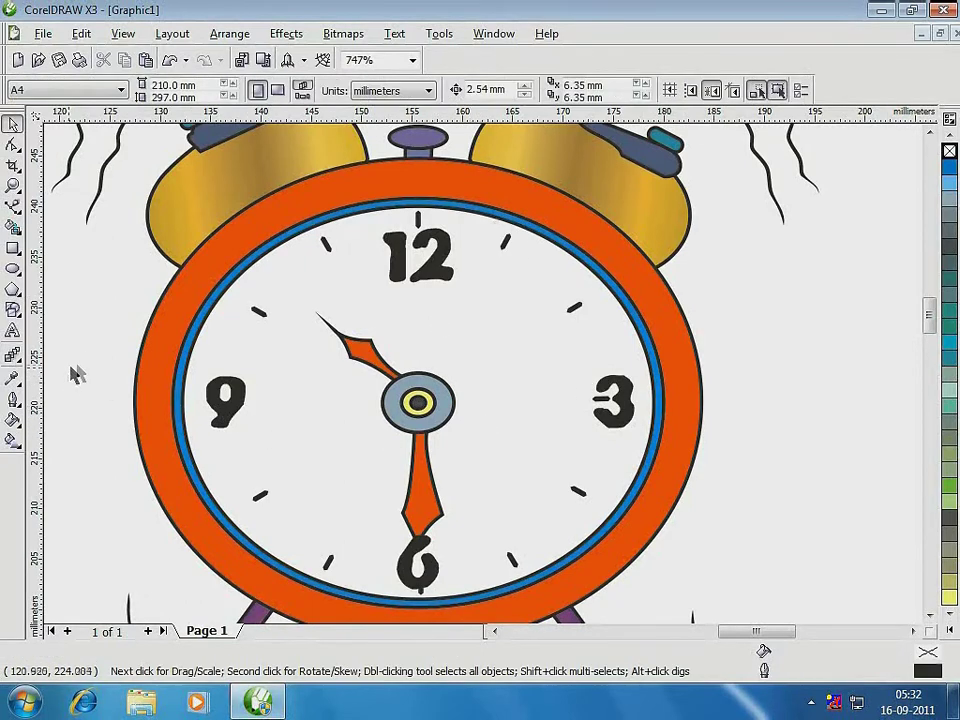
# - Delete the tick marks that overlap the 9, the 3 and the 6
pyautogui.moveTo(86, 347); pyautogui.dragTo(260, 430)
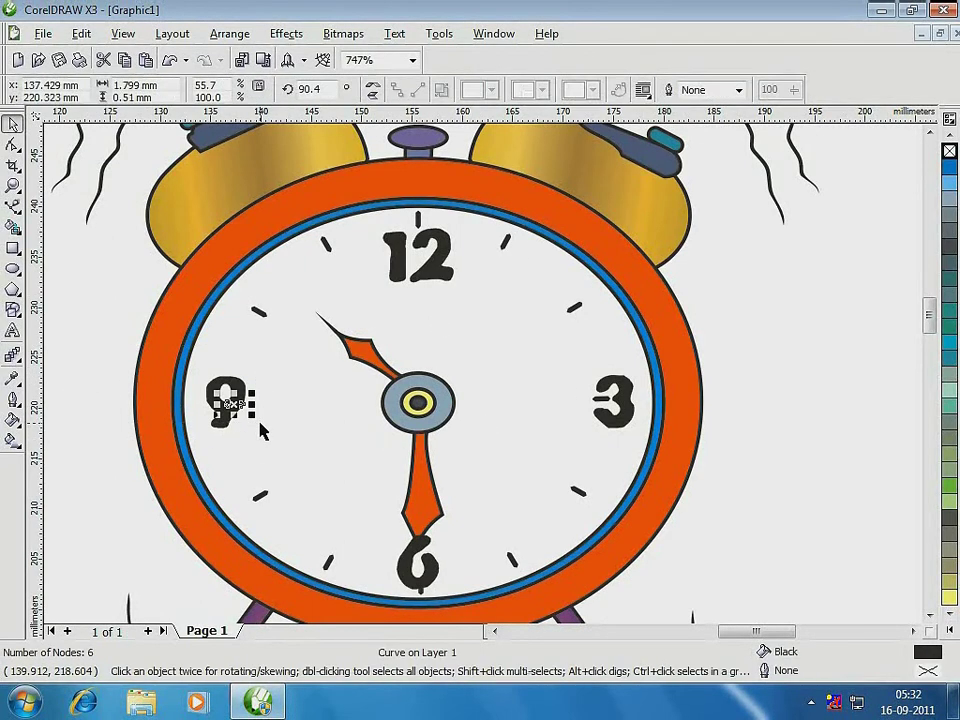
pyautogui.press('Escape')
pyautogui.moveTo(794, 350); pyautogui.dragTo(556, 432)
pyautogui.press('Escape')
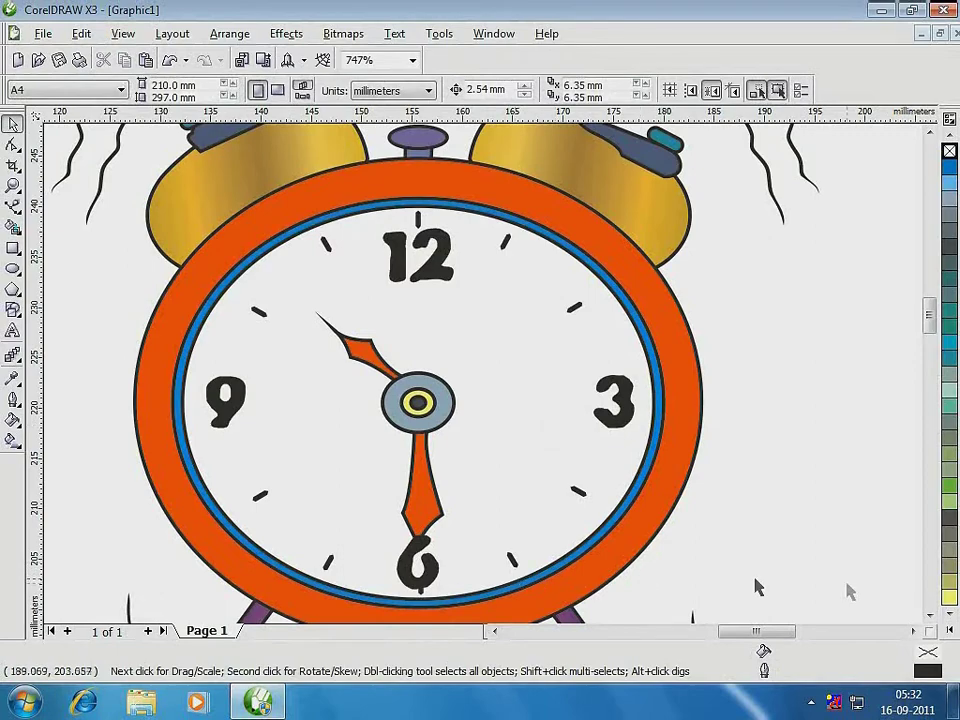
pyautogui.click(930, 614)
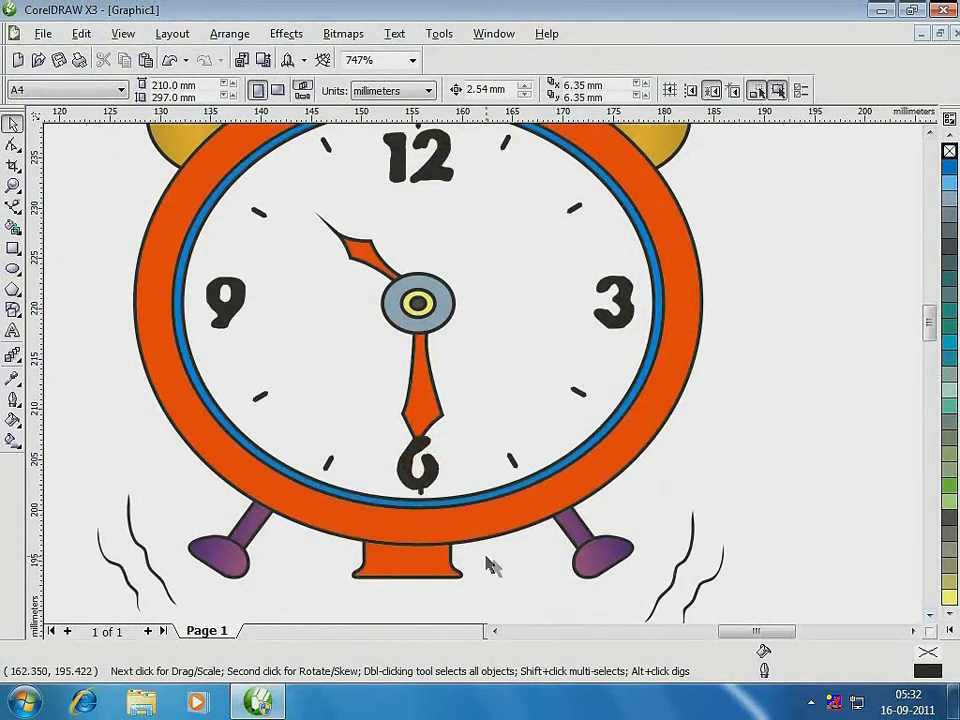
pyautogui.moveTo(505, 556); pyautogui.dragTo(391, 445)
pyautogui.press('Escape')
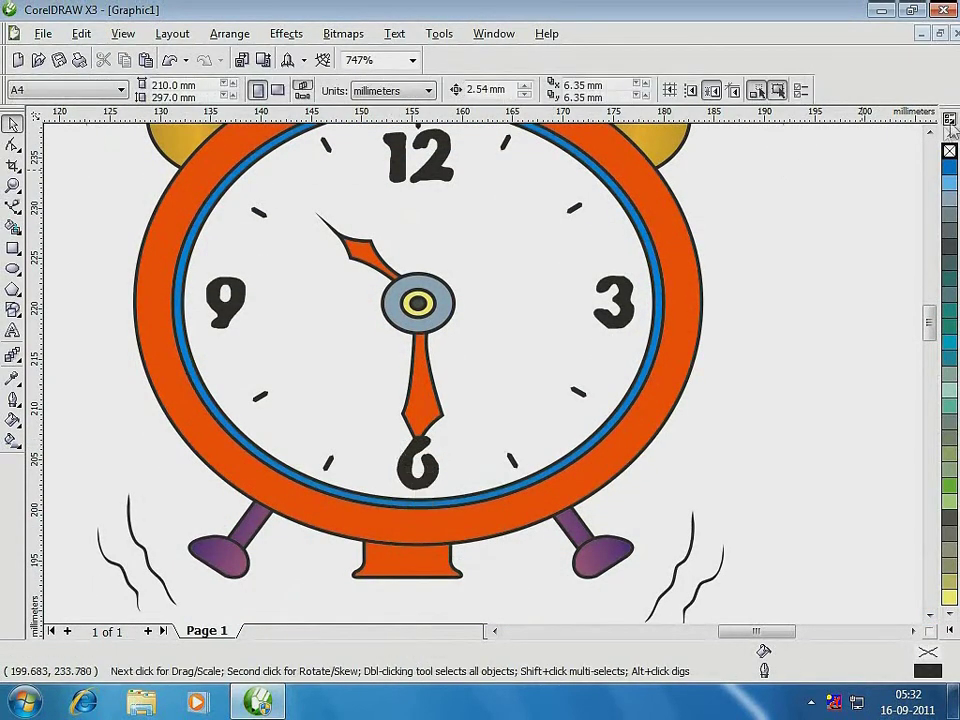
# - Delete the tick mark above the 12 on the redrawn clock's dial
pyautogui.click(930, 134)
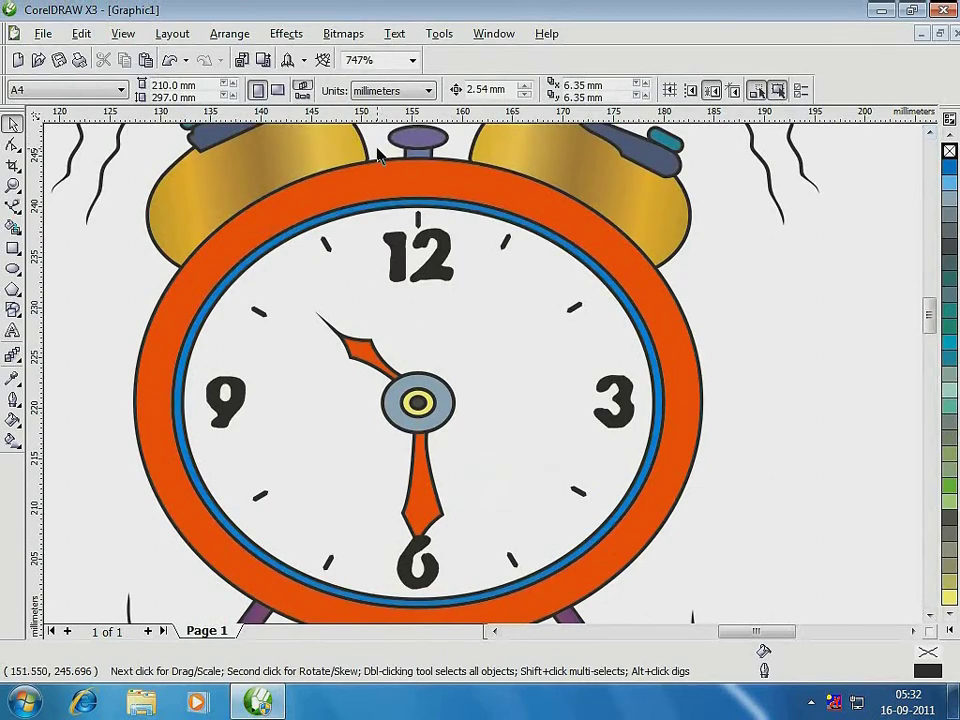
pyautogui.moveTo(377, 148); pyautogui.dragTo(460, 247)
pyautogui.press('Delete')
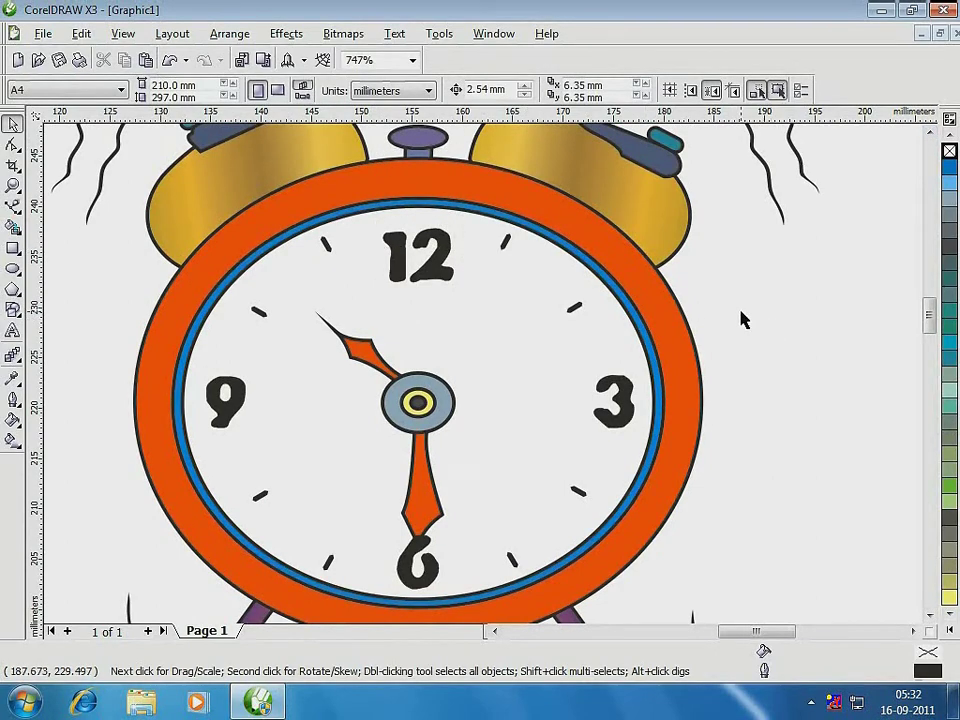
# - Start saving the drawing and choose the Tracing Illustrations folder inside CorelDraw Training as the save location
pyautogui.scroll(-1, 741, 313)
pyautogui.scroll(-1, 319, 359)
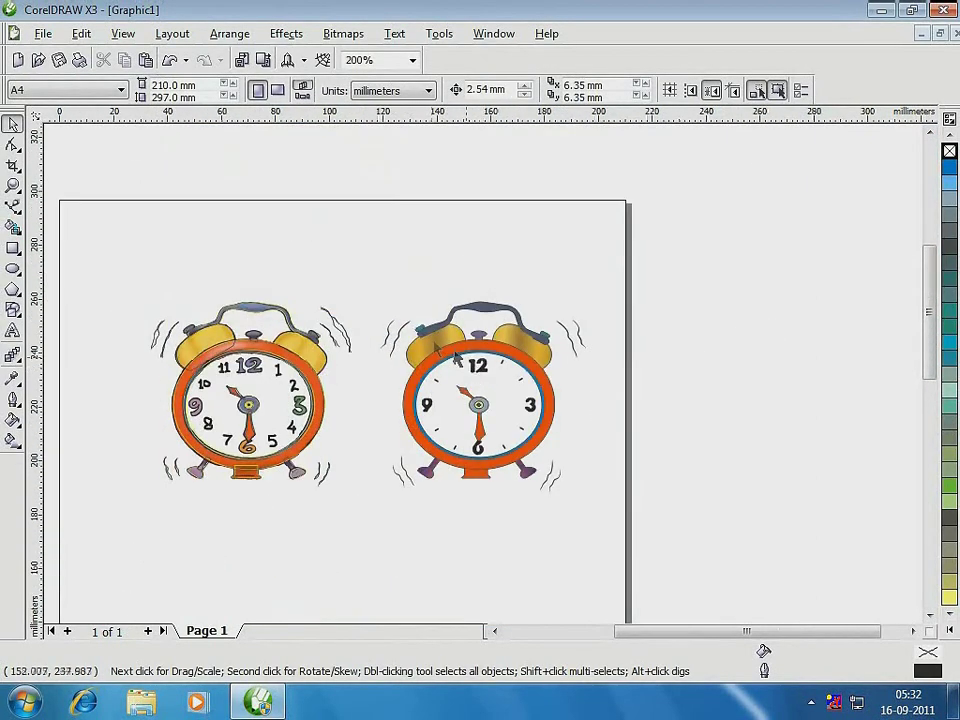
pyautogui.press('F2')
pyautogui.moveTo(335, 257); pyautogui.dragTo(626, 548)
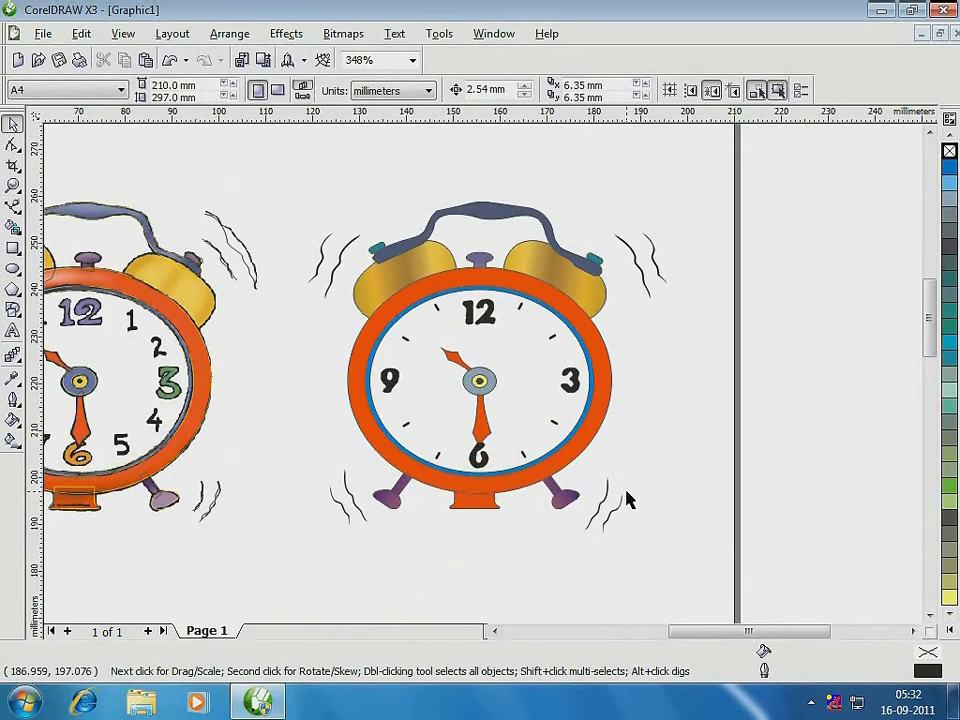
pyautogui.hotkey('ctrl', 's')
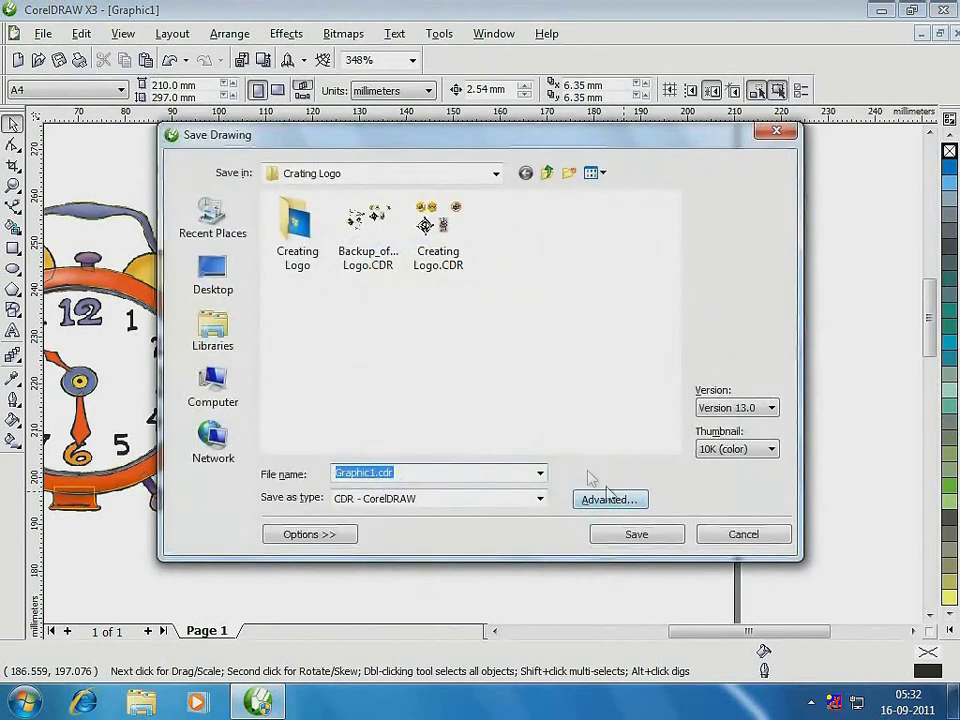
pyautogui.click(495, 173)
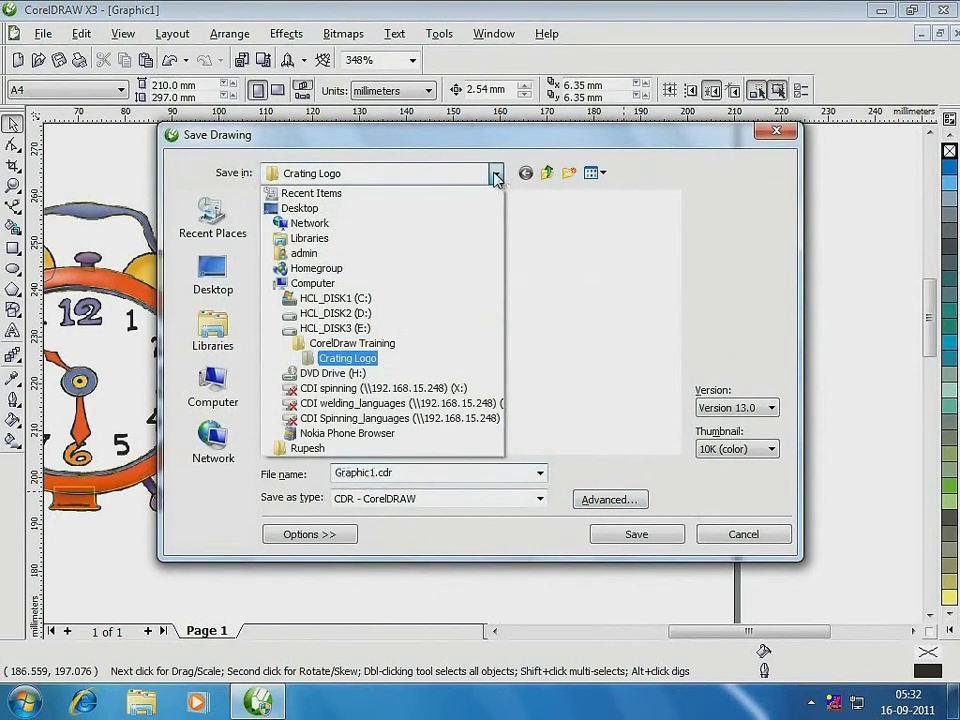
pyautogui.click(350, 343)
pyautogui.doubleClick(362, 241)
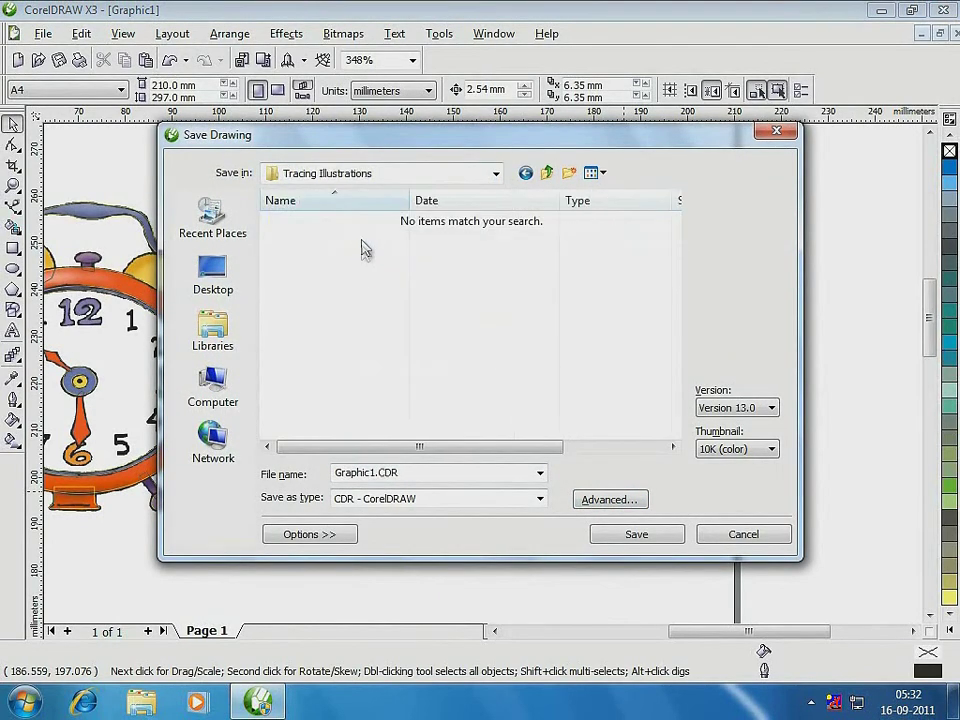